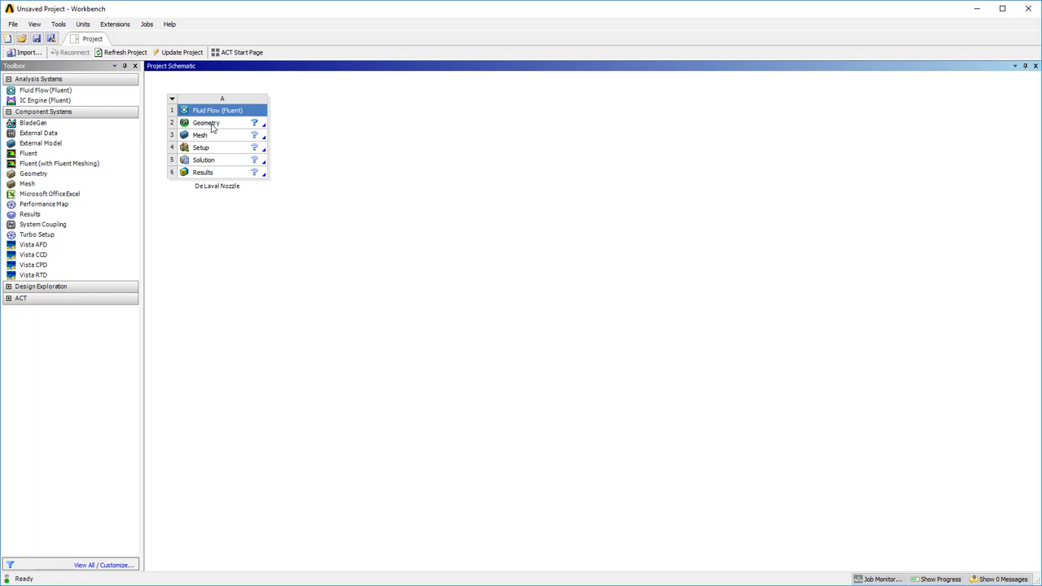
Step: Open the De Laval Nozzle geometry in DesignModeler and create a new sketch on the XY plane, viewed face-on
right_click(212, 126)
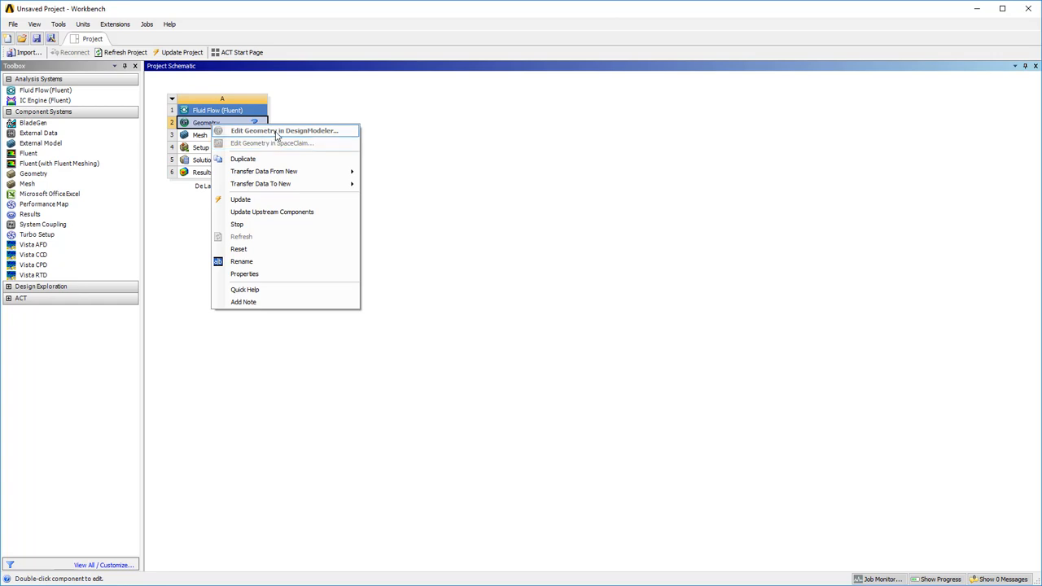
click(383, 142)
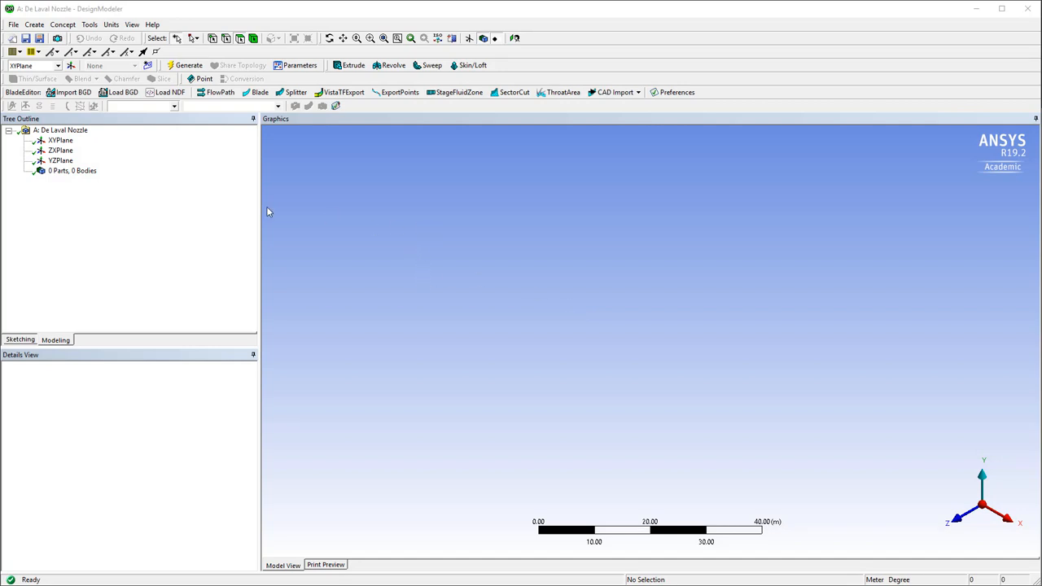
click(59, 142)
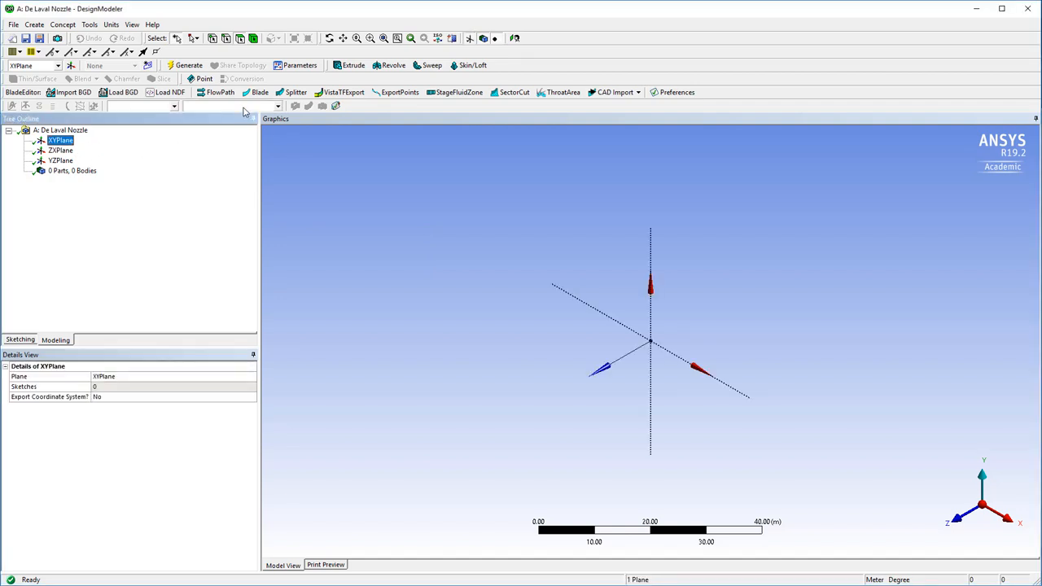
click(149, 65)
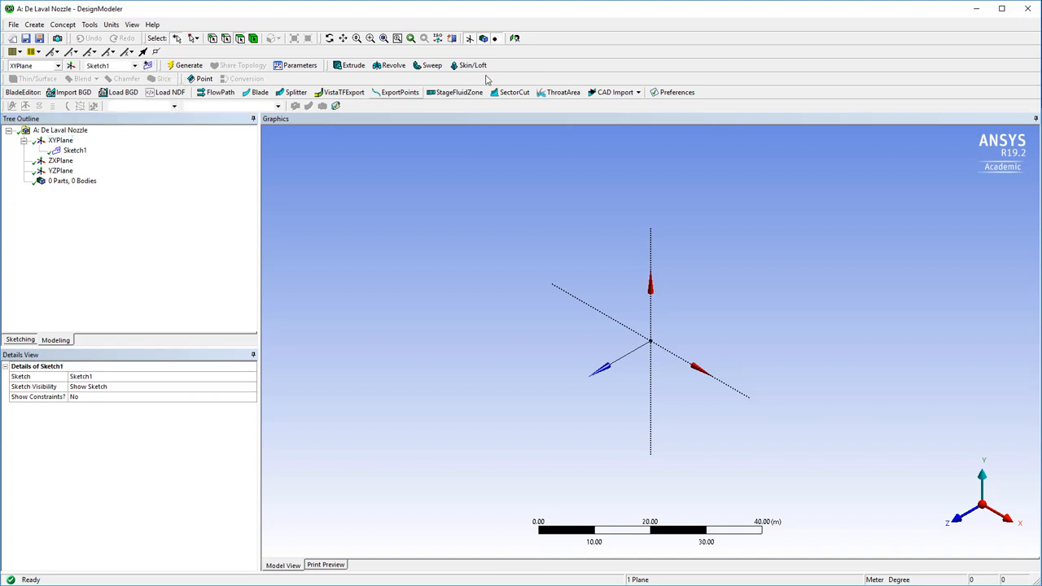
click(514, 39)
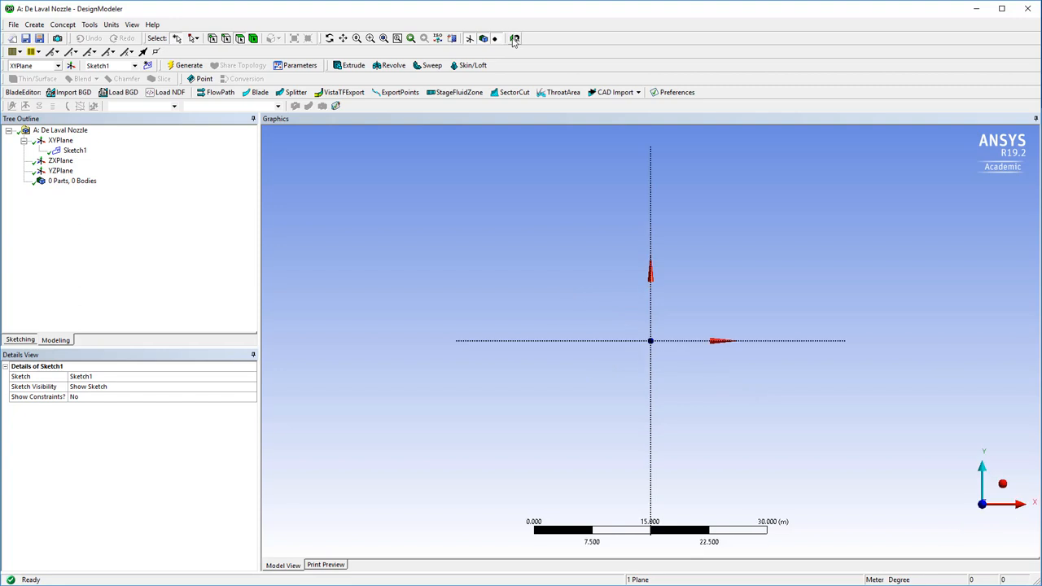
Step: Show the sketching grid in 2D and enable snapping to it
click(21, 341)
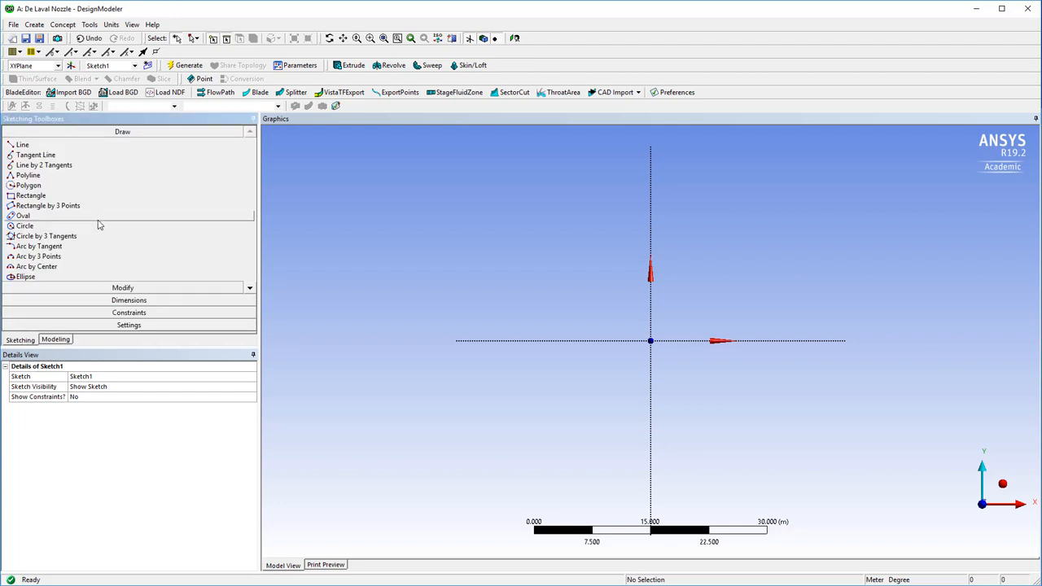
click(140, 325)
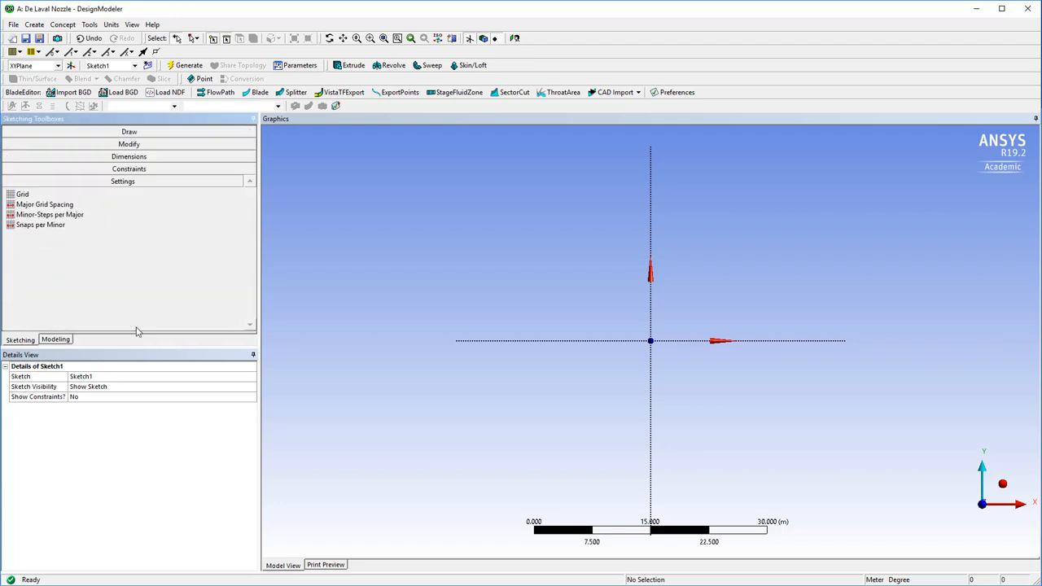
click(33, 198)
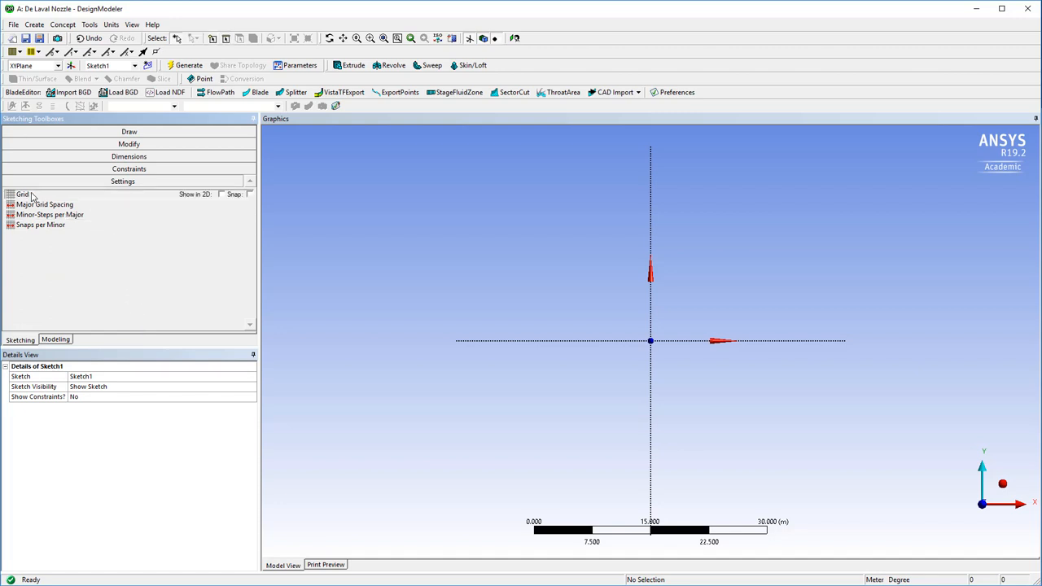
click(220, 195)
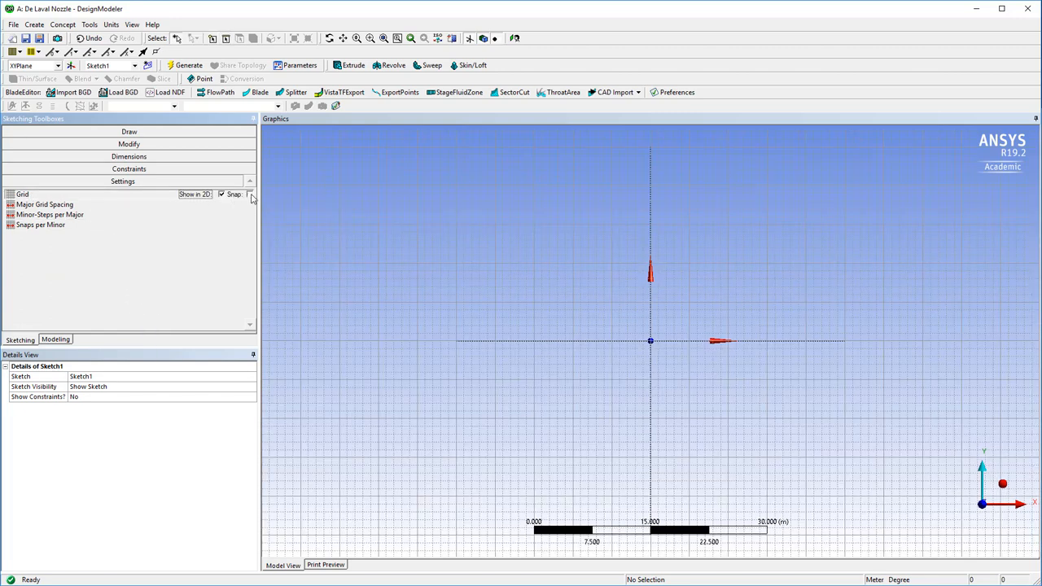
click(250, 195)
Step: Set the major grid spacing to 0.1 m with 10 minor steps per major
click(55, 206)
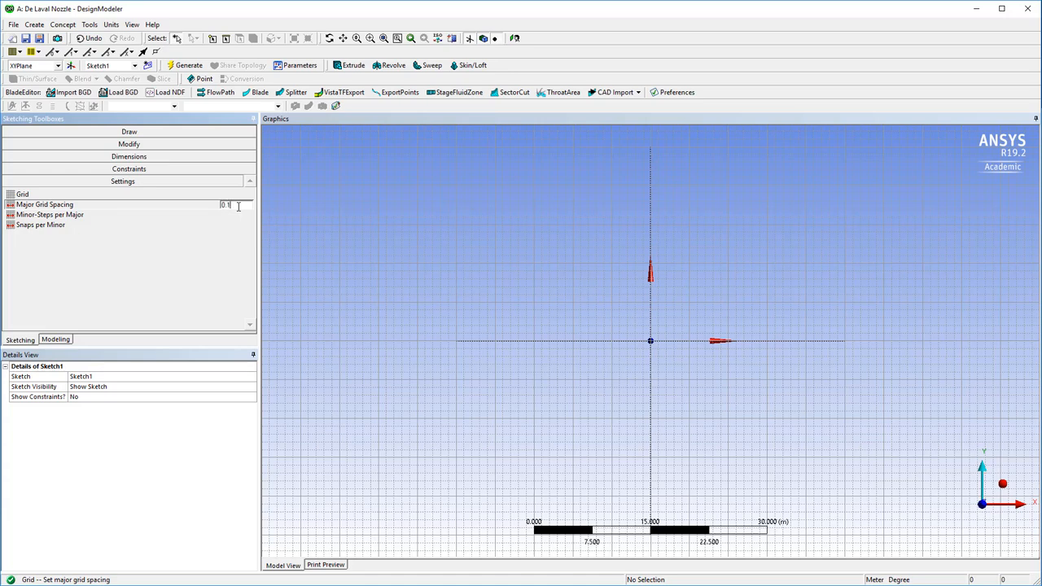
key(Return)
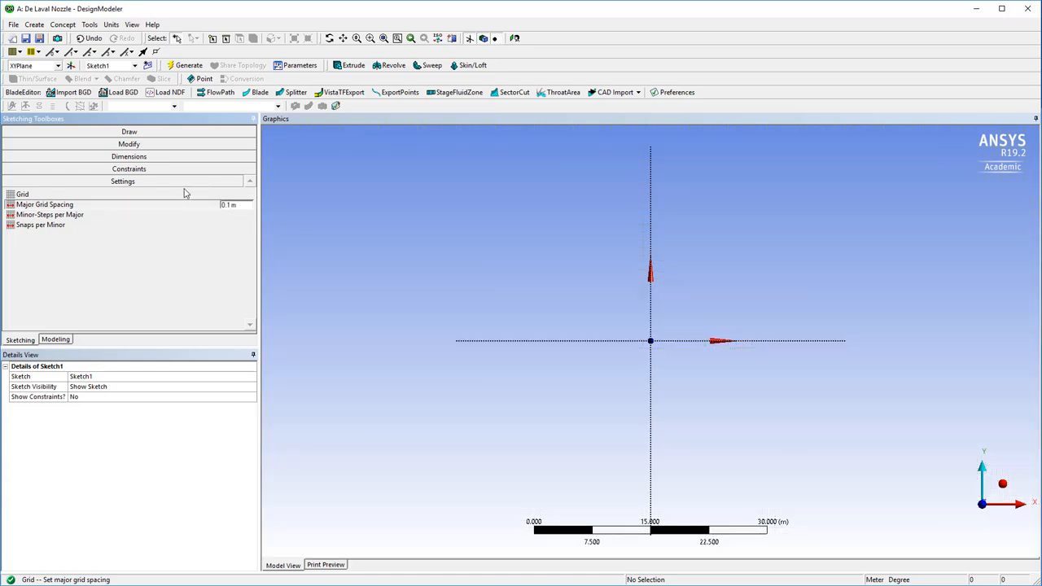
click(60, 216)
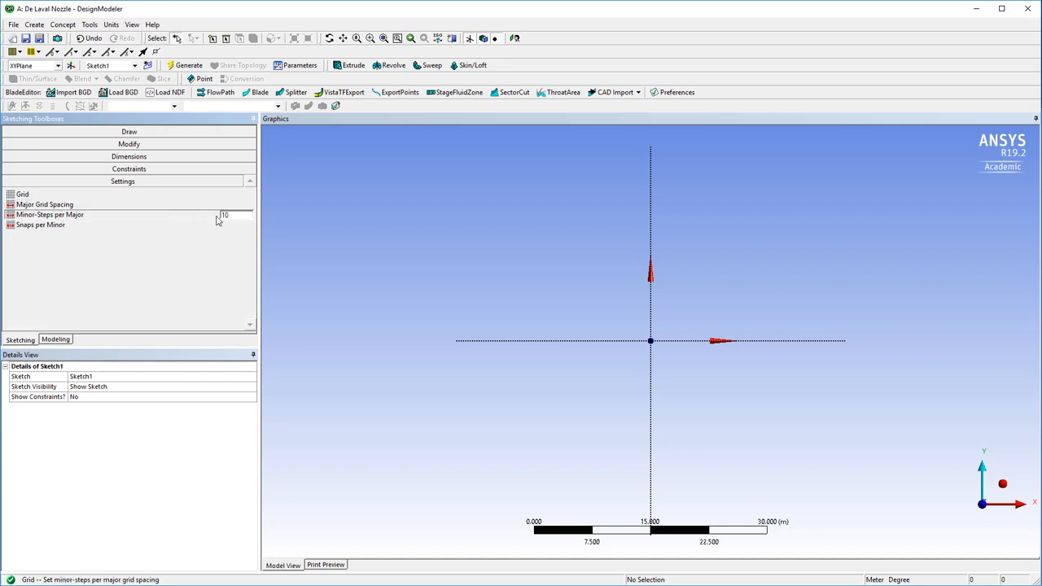
key(Return)
Step: Draw the inlet as a vertical line about 0.03 m long, from the origin up along the Y axis
scroll(624, 336, up, 5)
scroll(623, 336, up, 4)
scroll(624, 336, up, 4)
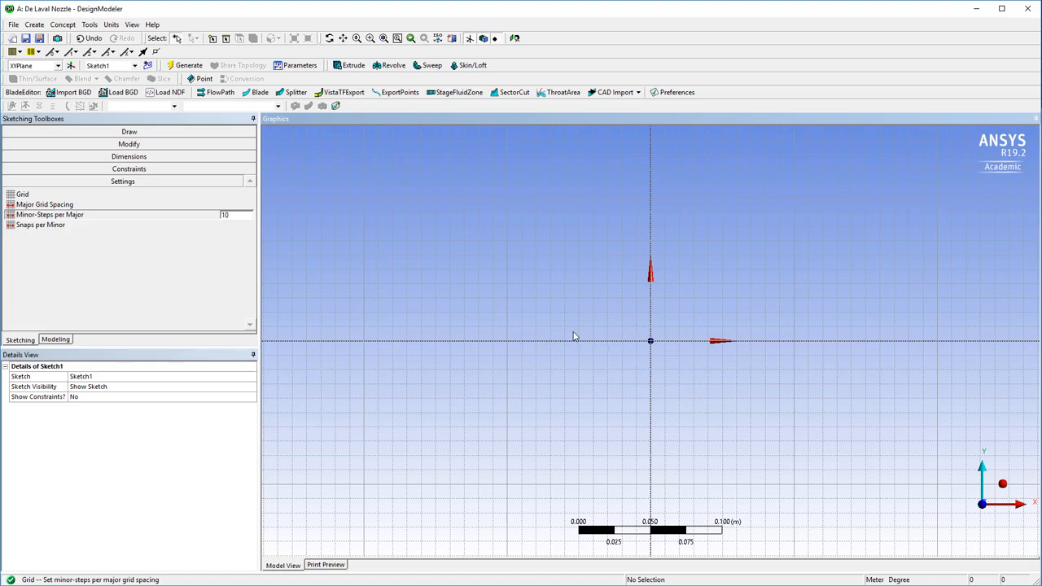
click(134, 133)
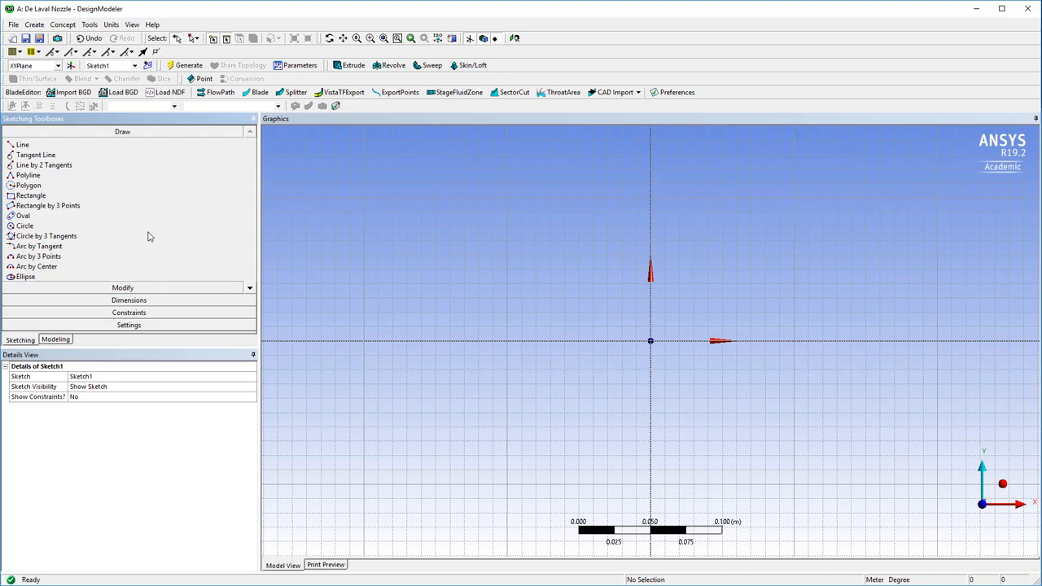
click(28, 145)
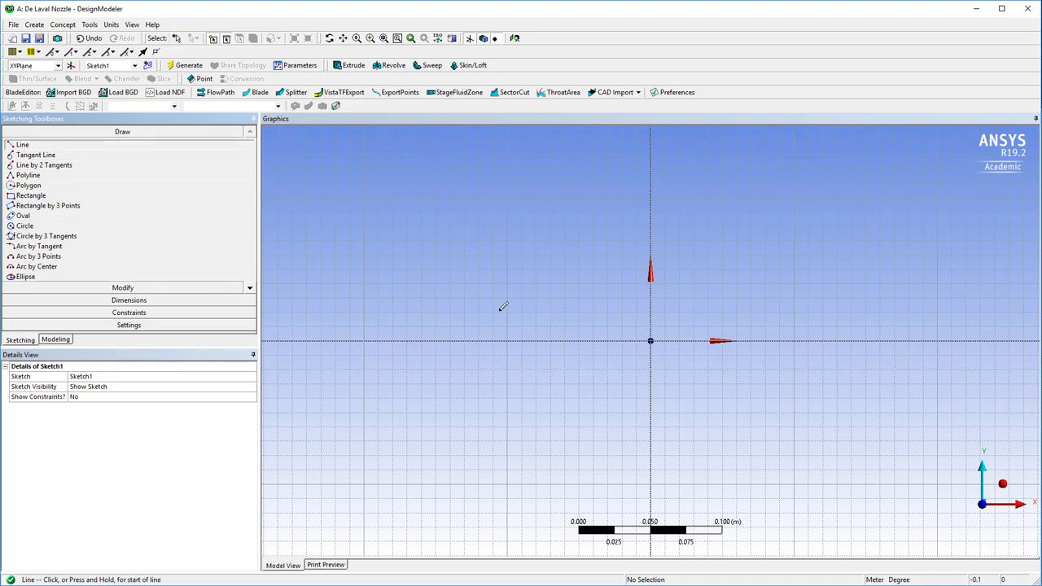
click(650, 340)
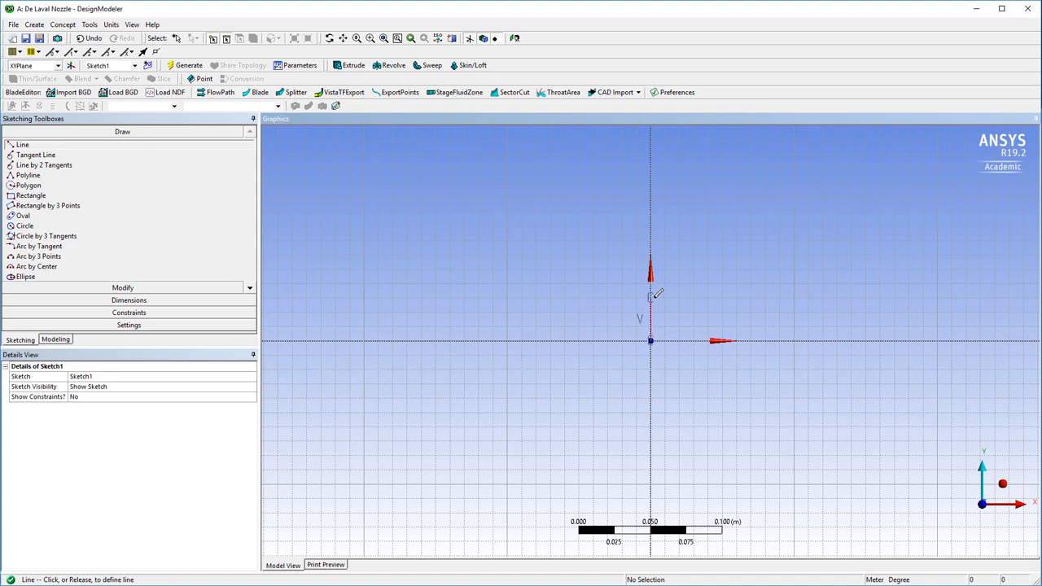
click(650, 296)
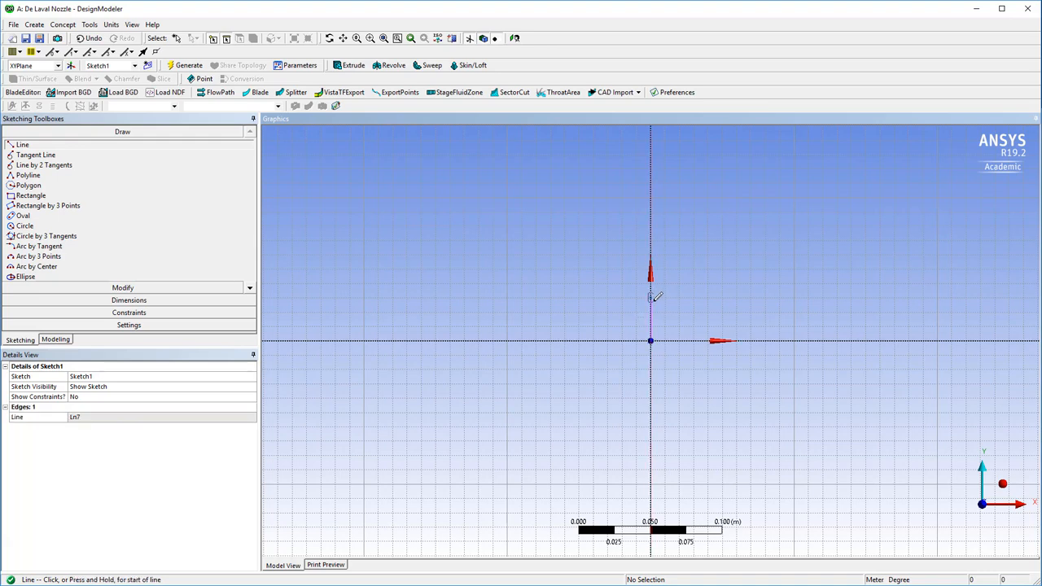
Step: Draw the nozzle wall as two lines, converging to a throat at about (0.03, 0.02) m and diverging to about (0.06, 0.03) m
click(652, 297)
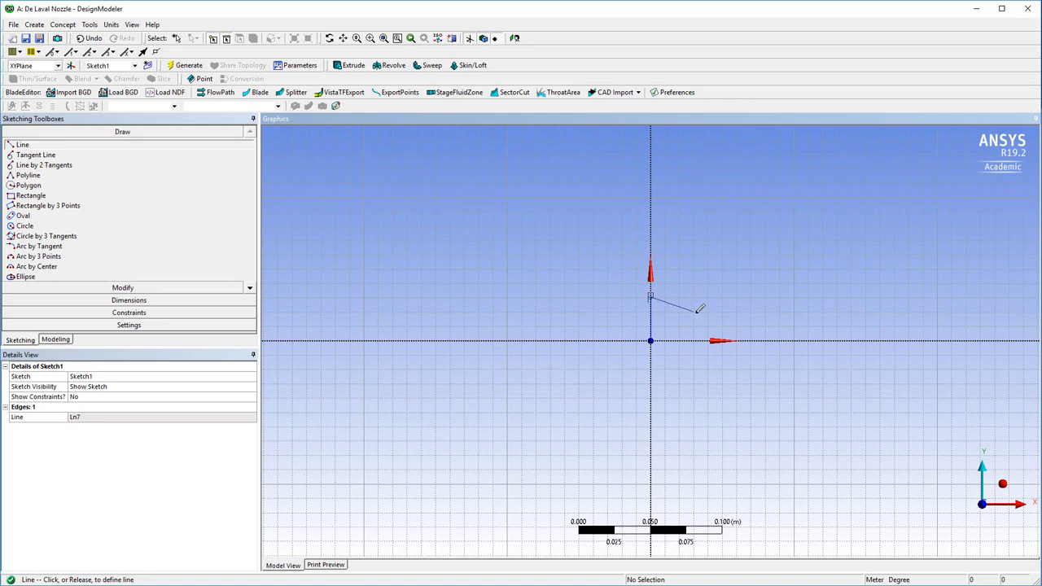
click(693, 311)
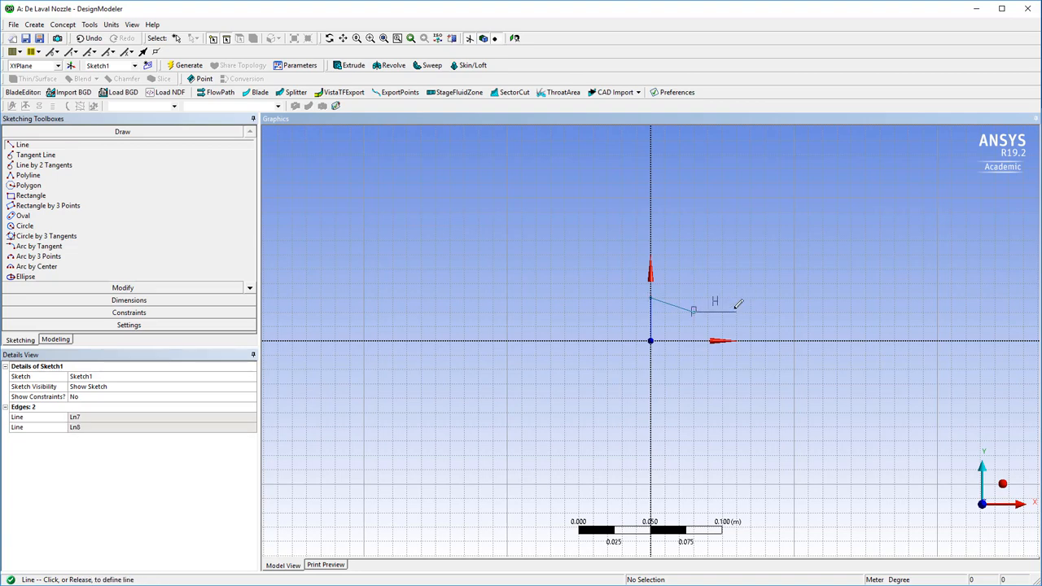
click(739, 297)
Step: Close the profile with a vertical outlet line down to the X axis and a horizontal line back to the origin
click(740, 297)
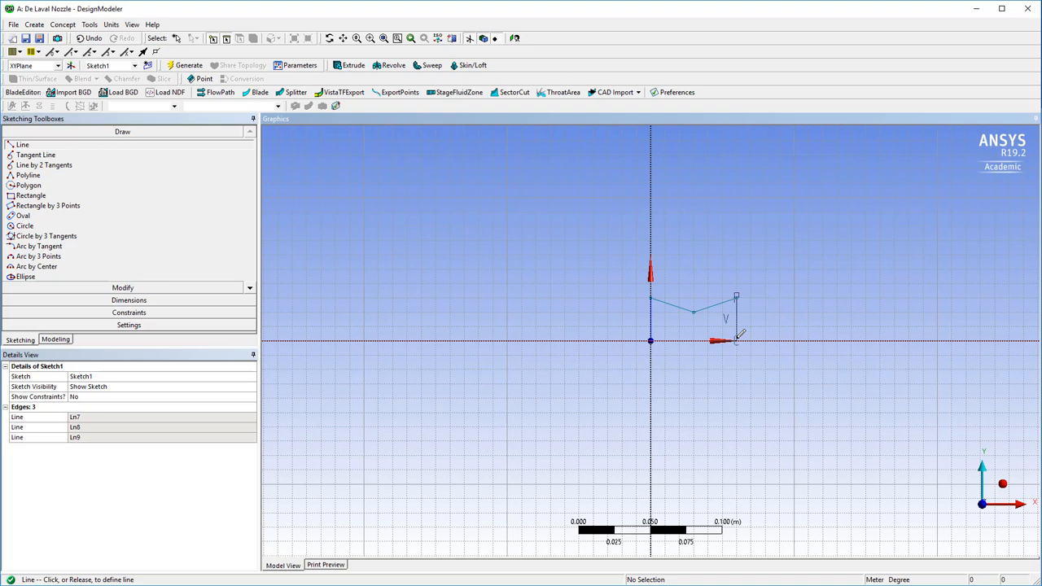
click(737, 340)
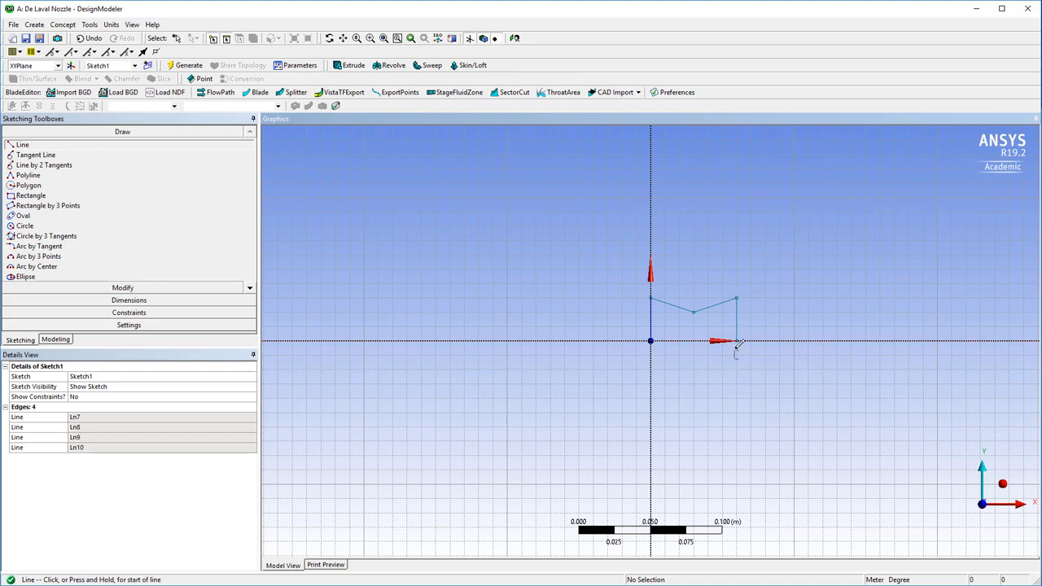
click(737, 340)
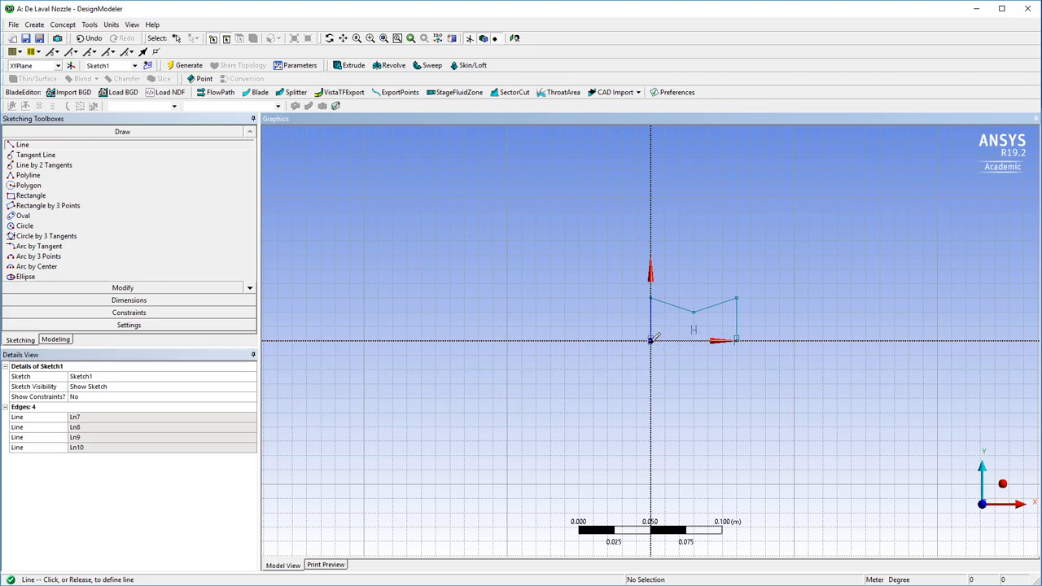
click(652, 339)
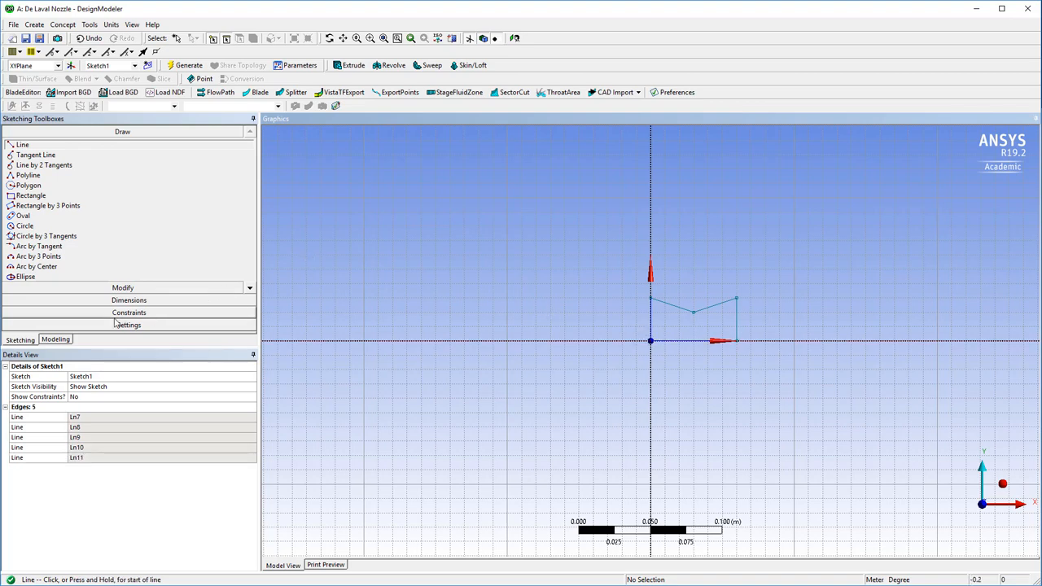
Step: Generate a surface from the nozzle profile sketch with Surfaces From Sketches
click(57, 340)
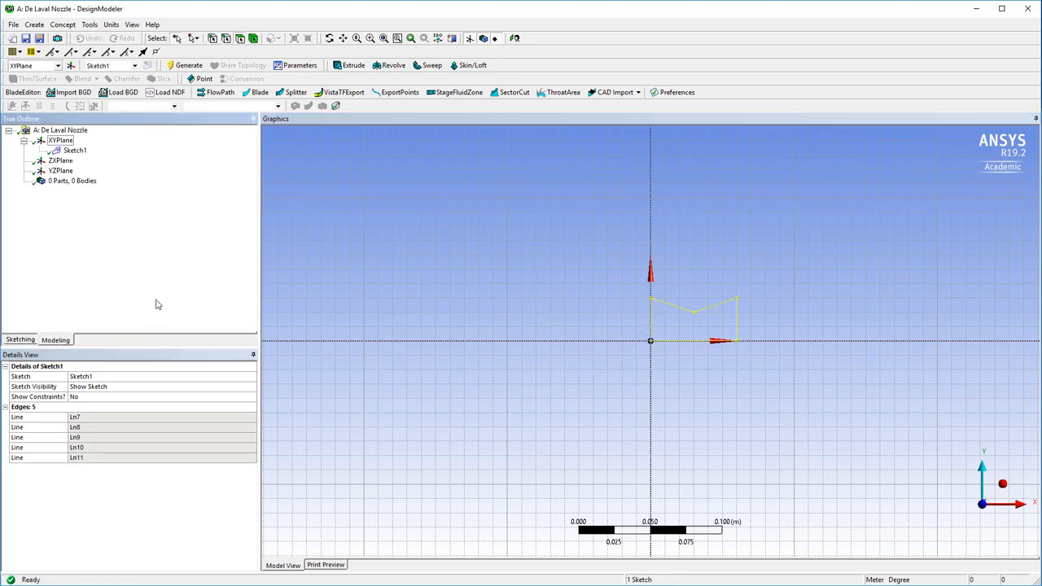
click(74, 150)
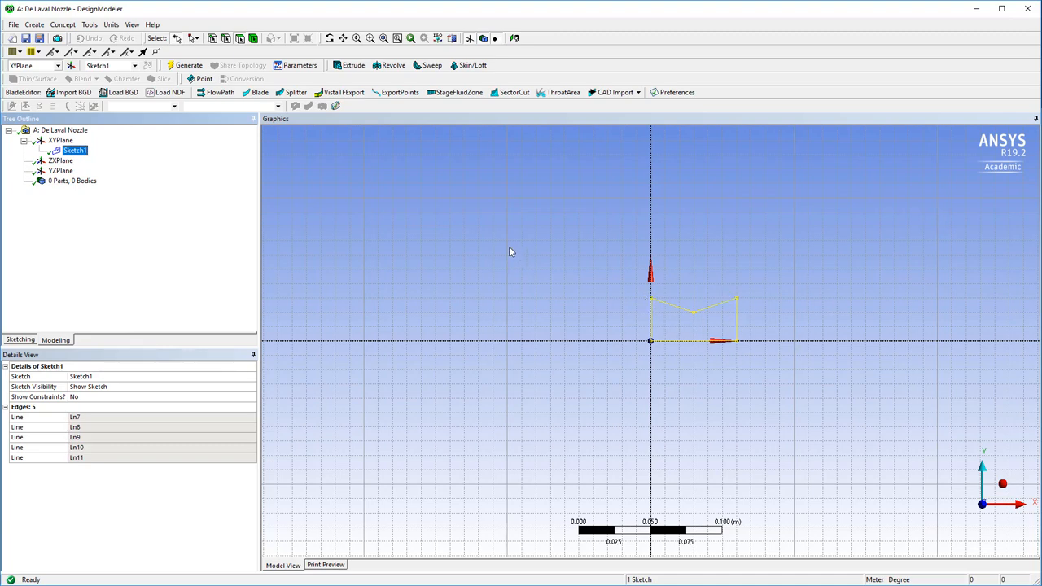
click(63, 25)
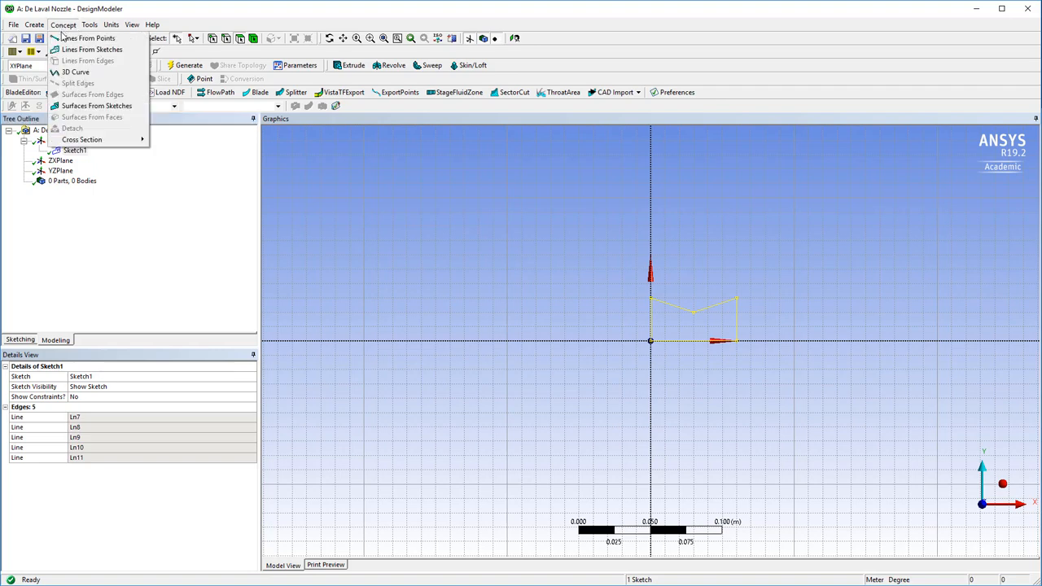
click(96, 107)
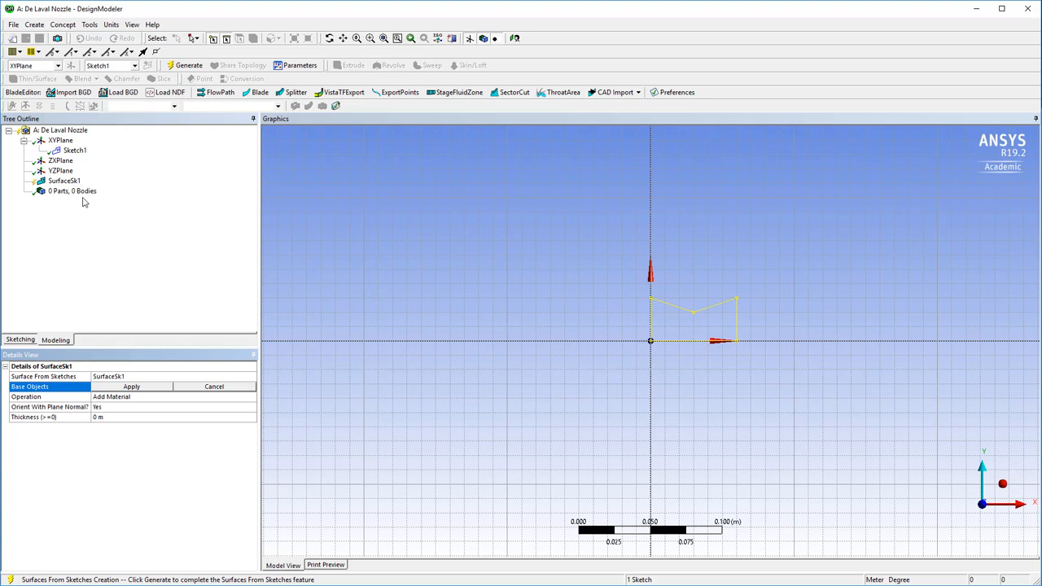
click(75, 151)
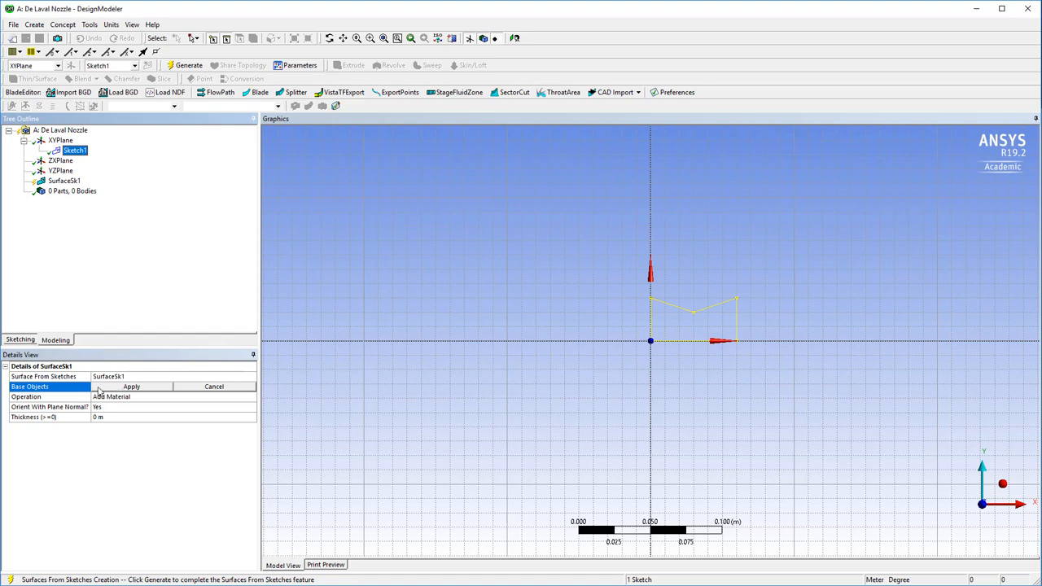
click(136, 390)
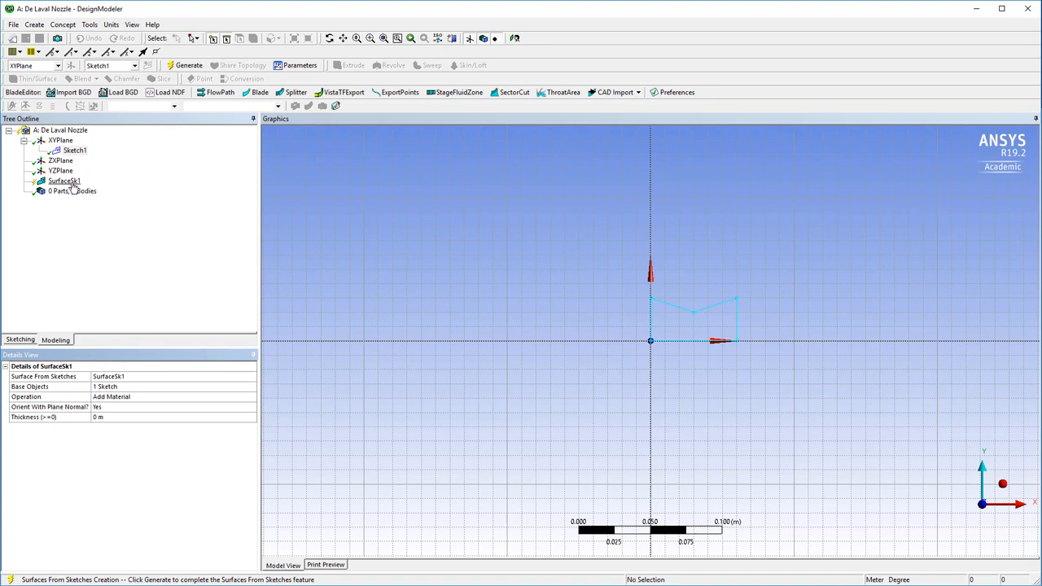
click(184, 68)
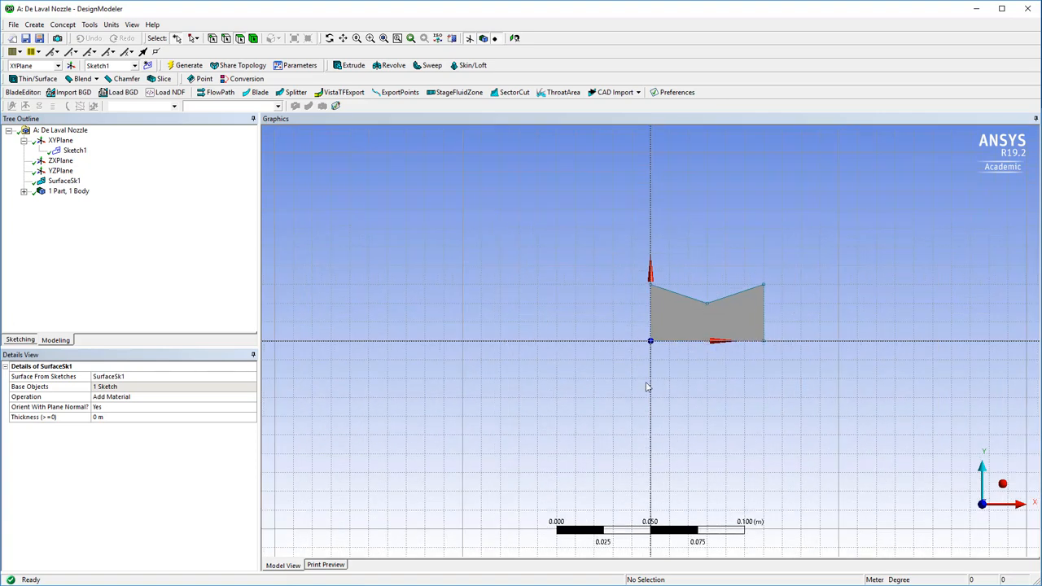
middle_drag(630, 379, 662, 353)
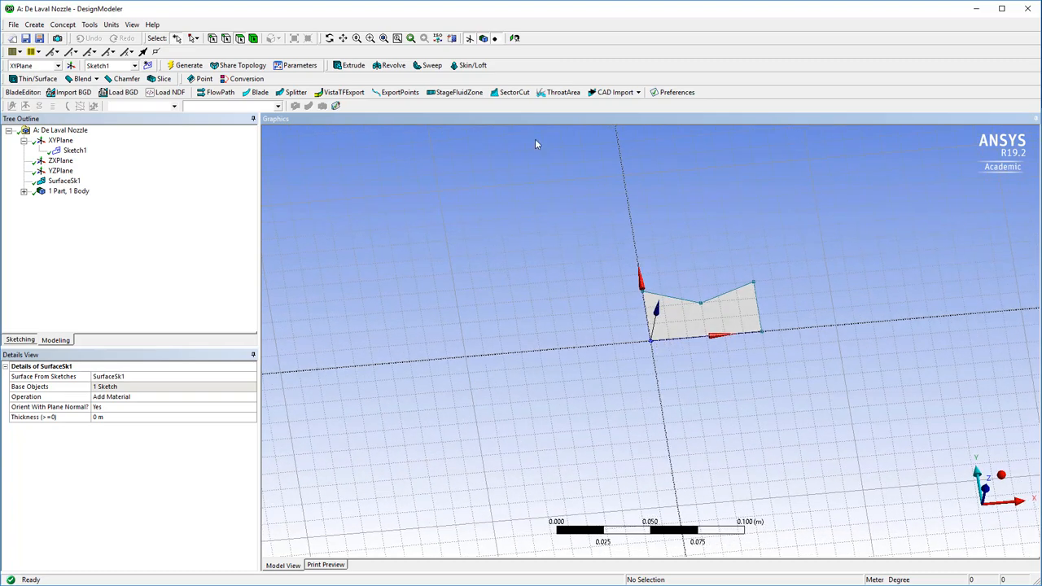
click(515, 38)
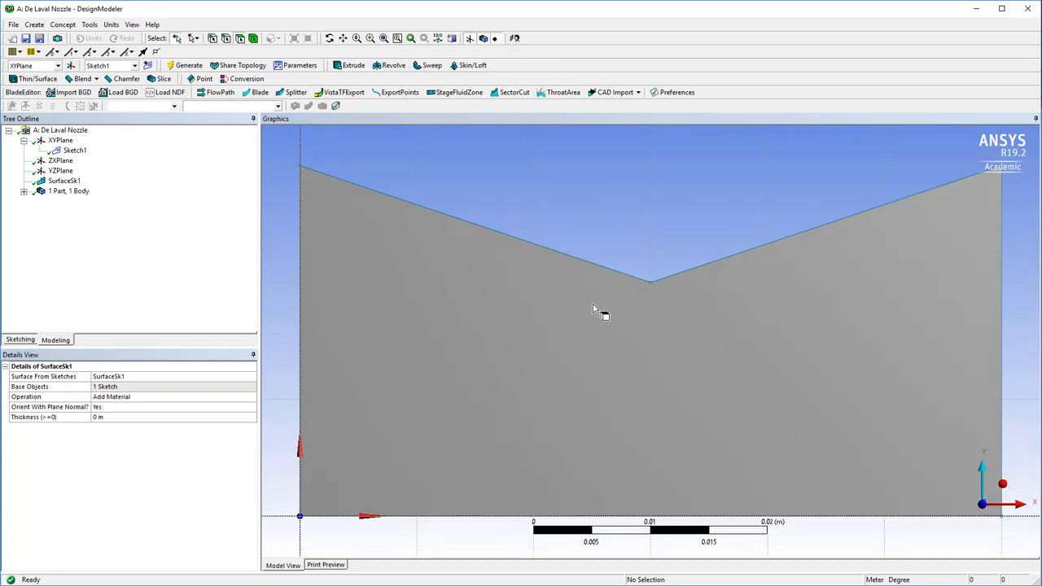
scroll(592, 304, down, 8)
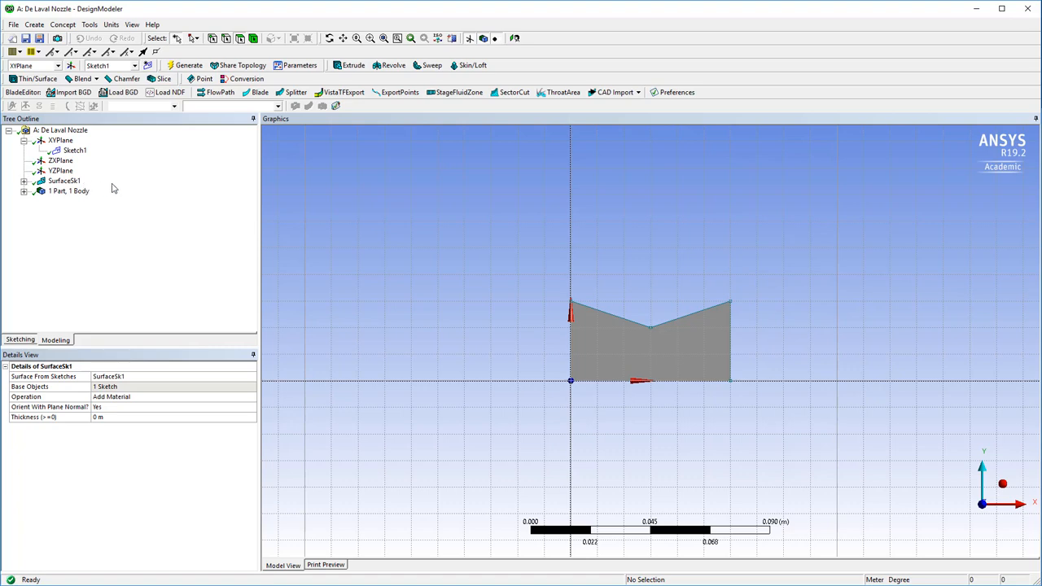
Step: Revolve the nozzle profile sketch 360° about the X axis with Add Material and generate the solid
click(77, 151)
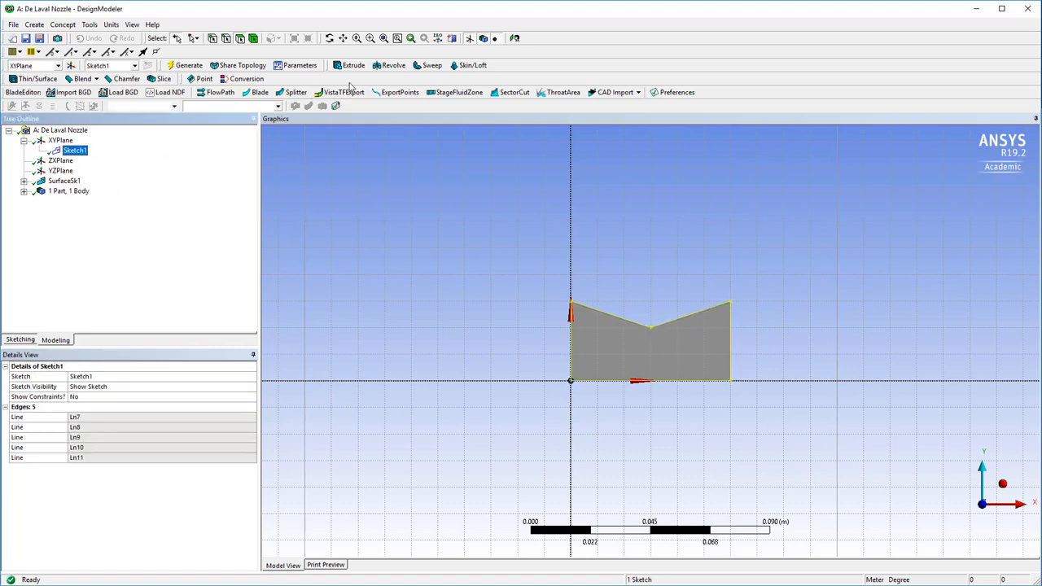
click(392, 69)
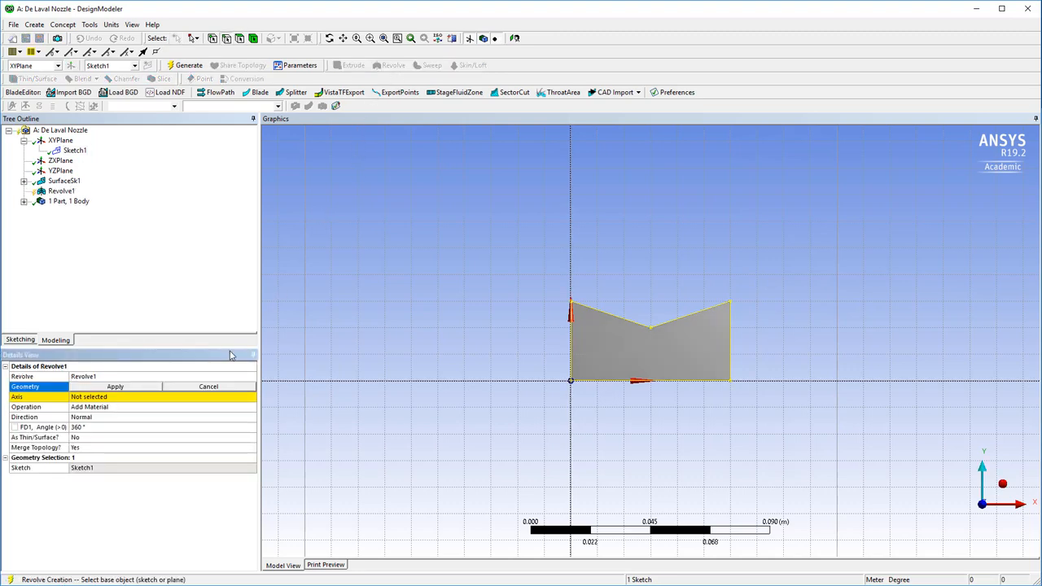
click(72, 151)
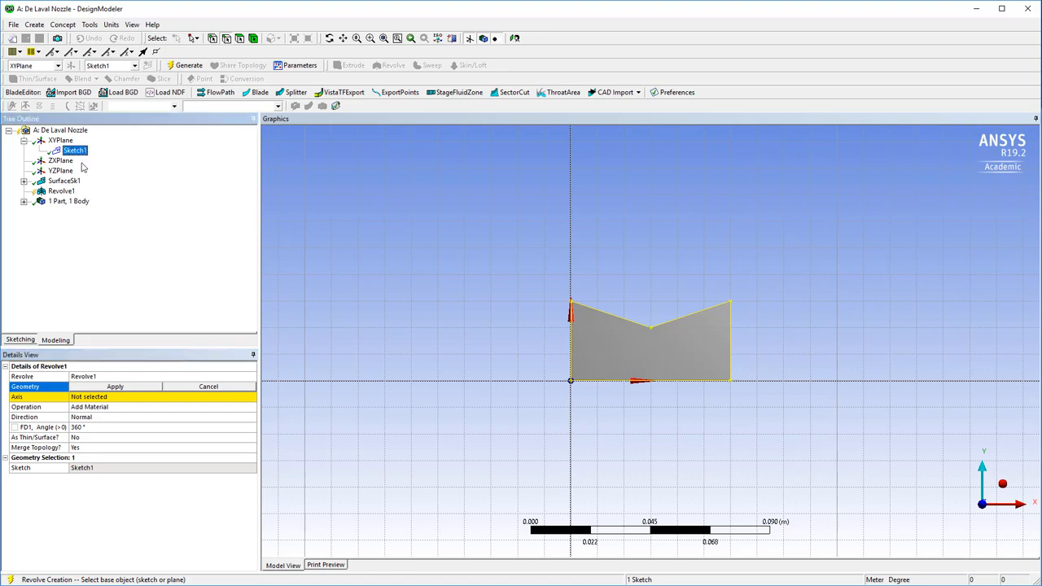
click(128, 390)
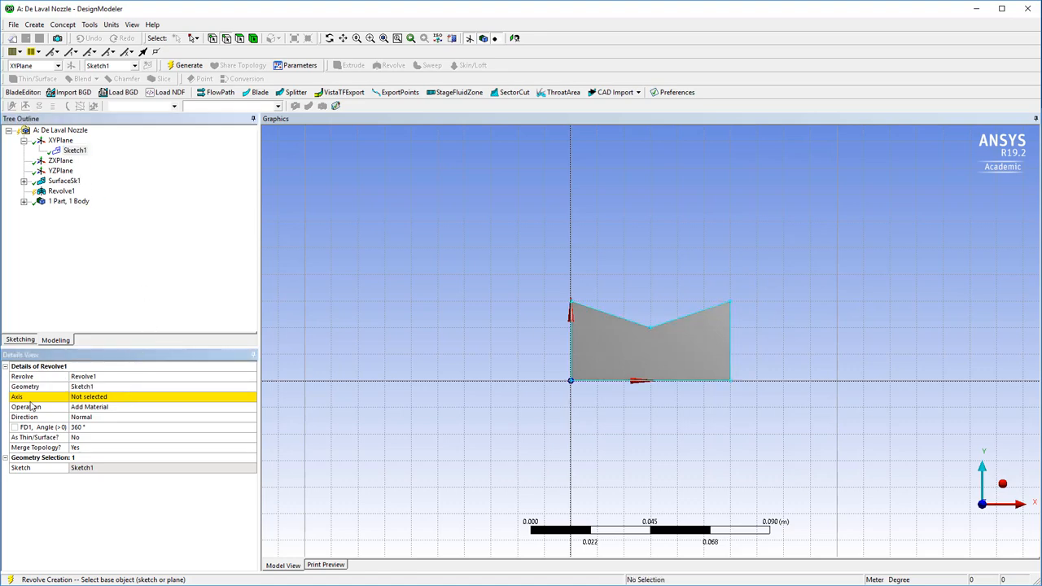
click(103, 399)
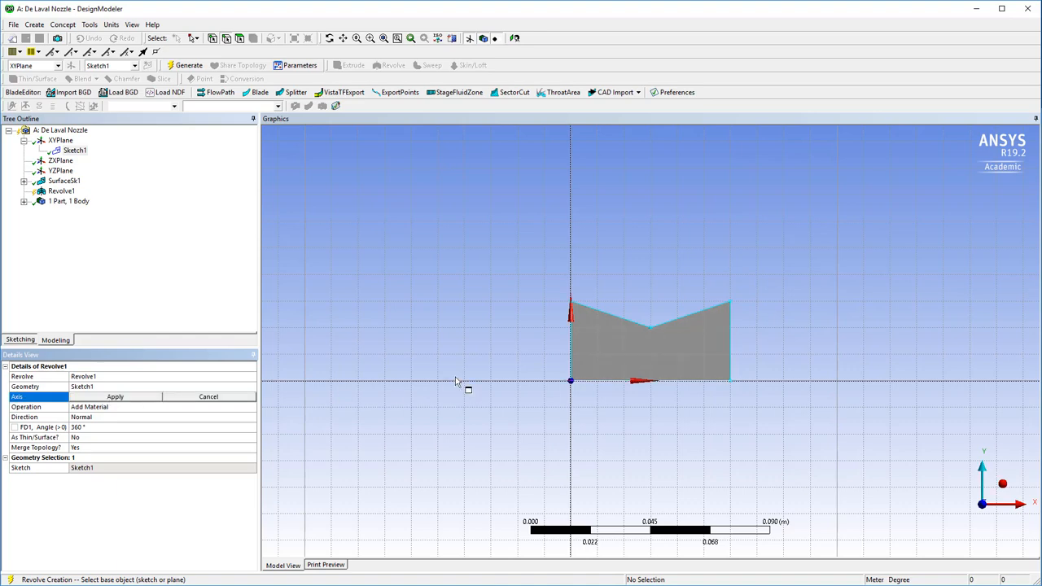
click(776, 384)
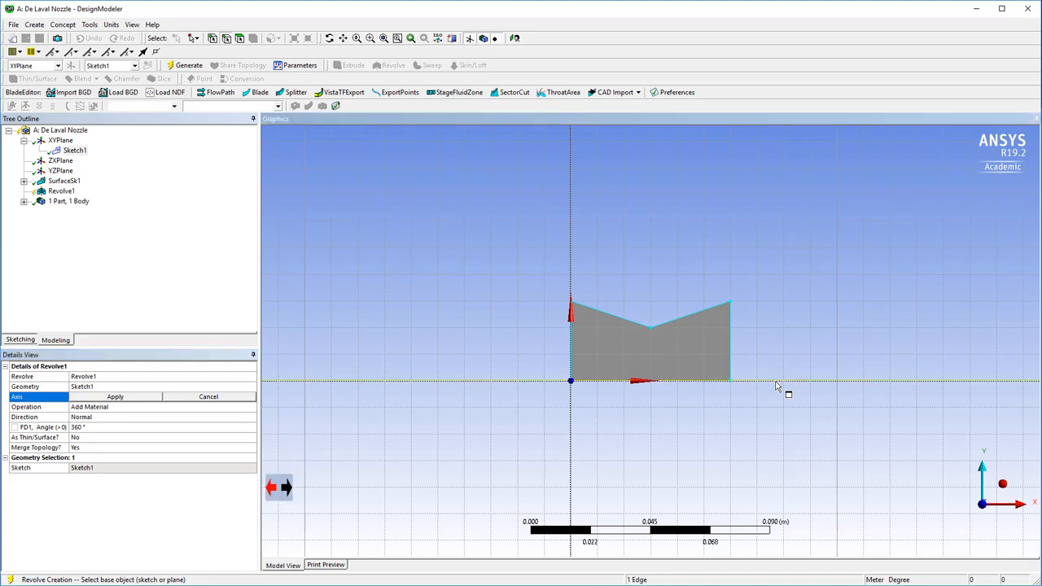
click(109, 398)
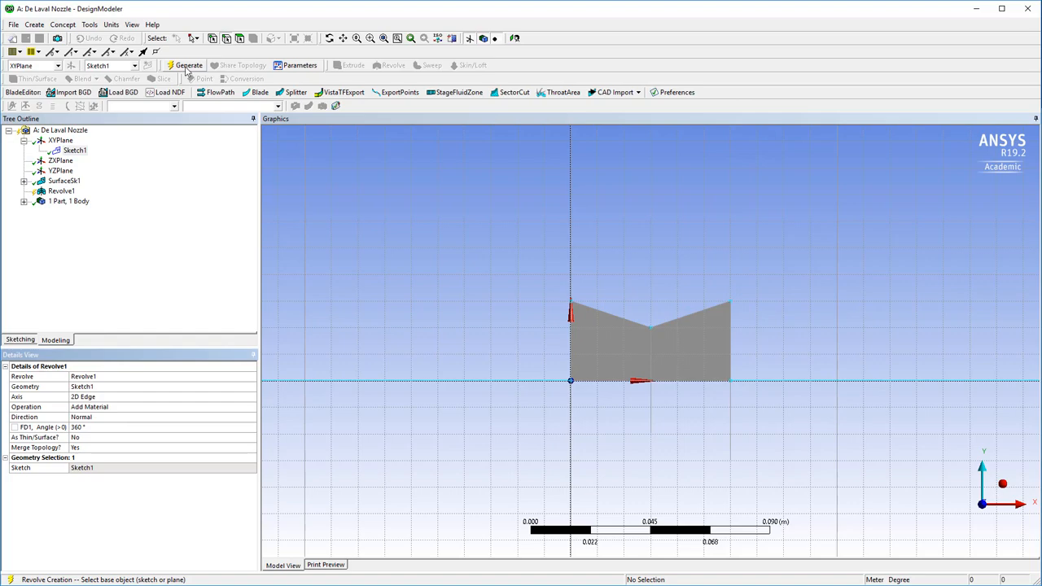
click(187, 66)
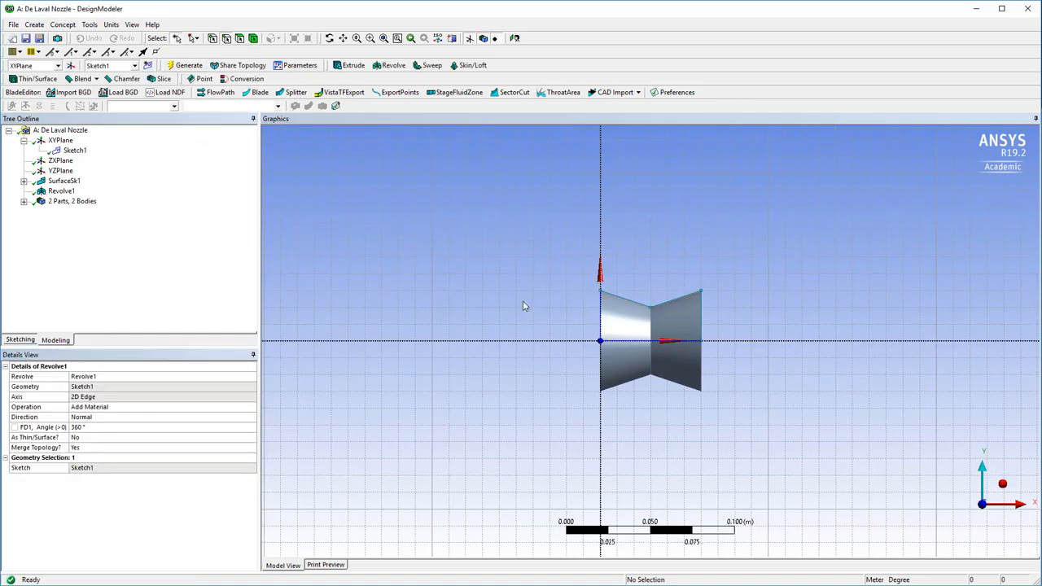
Step: Delete the Revolve1 feature, keeping only the flat nozzle surface
middle_drag(546, 312, 513, 311)
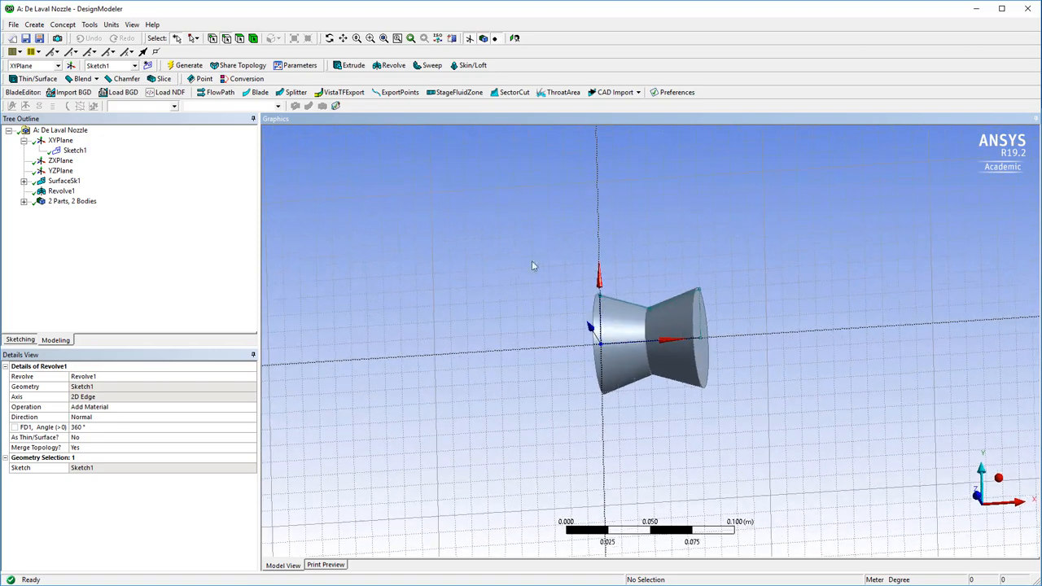
click(515, 39)
scroll(581, 340, down, 5)
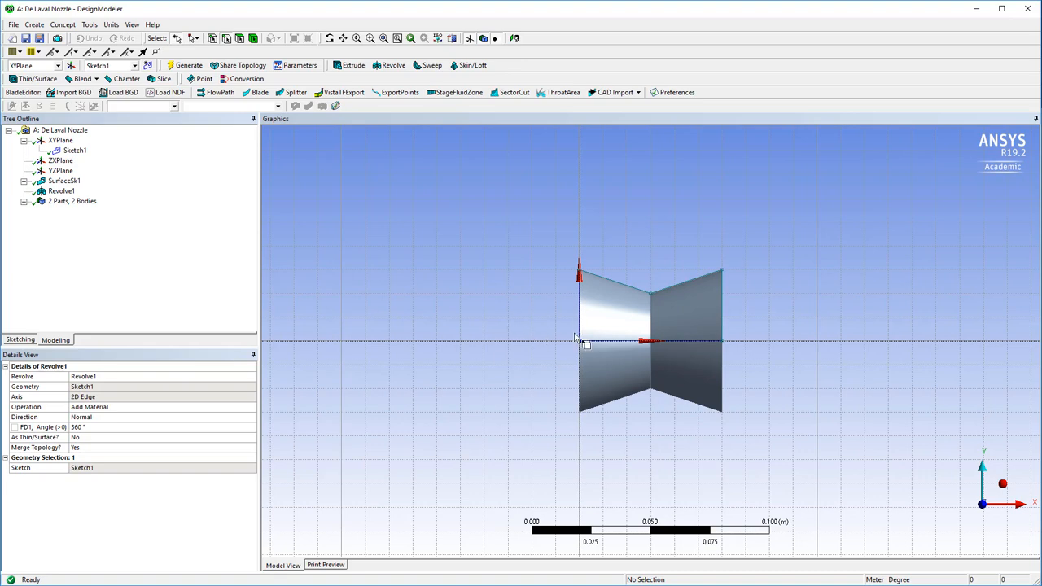
click(62, 191)
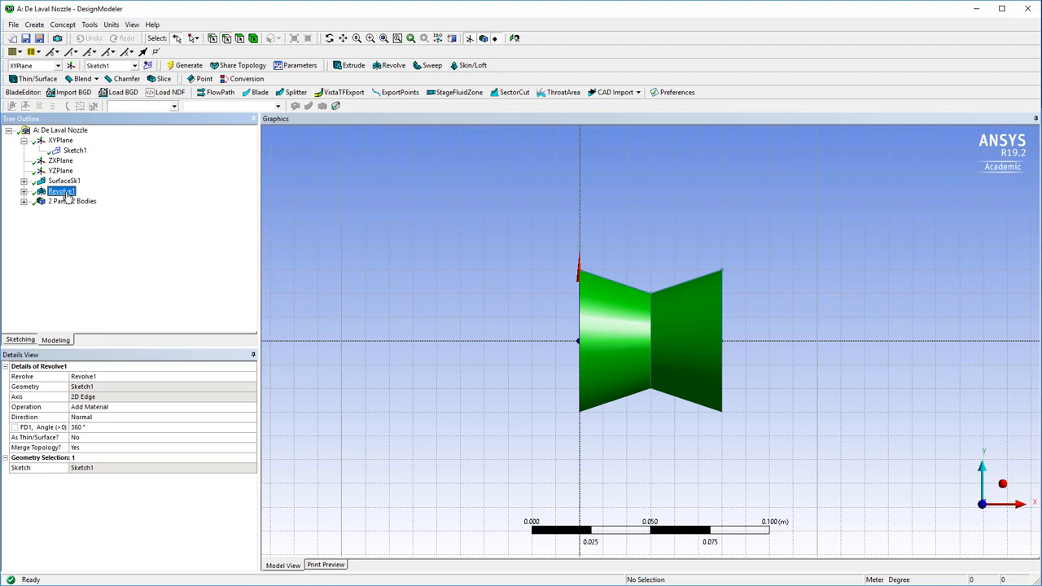
key(Delete)
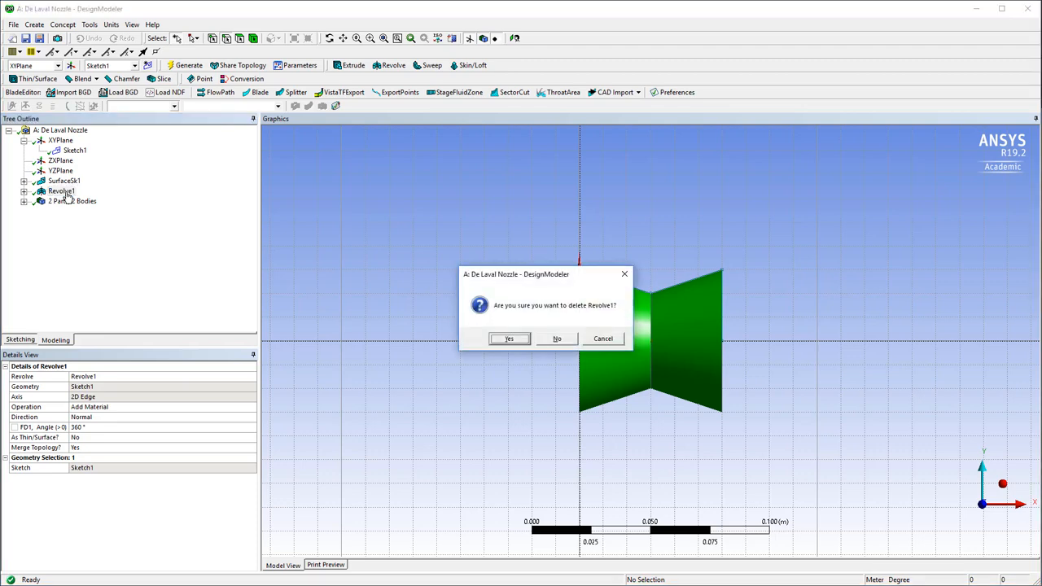
key(Return)
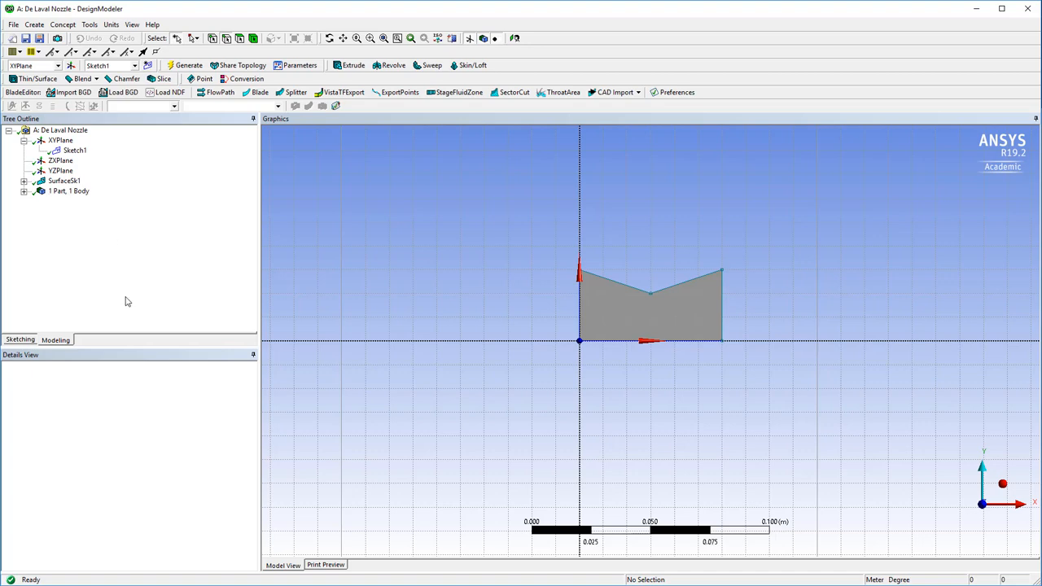
Step: Draw a three-point arc in the profile sketch from the inlet top to the outlet top, passing through the throat at about (0.03, 0.02) m
click(21, 340)
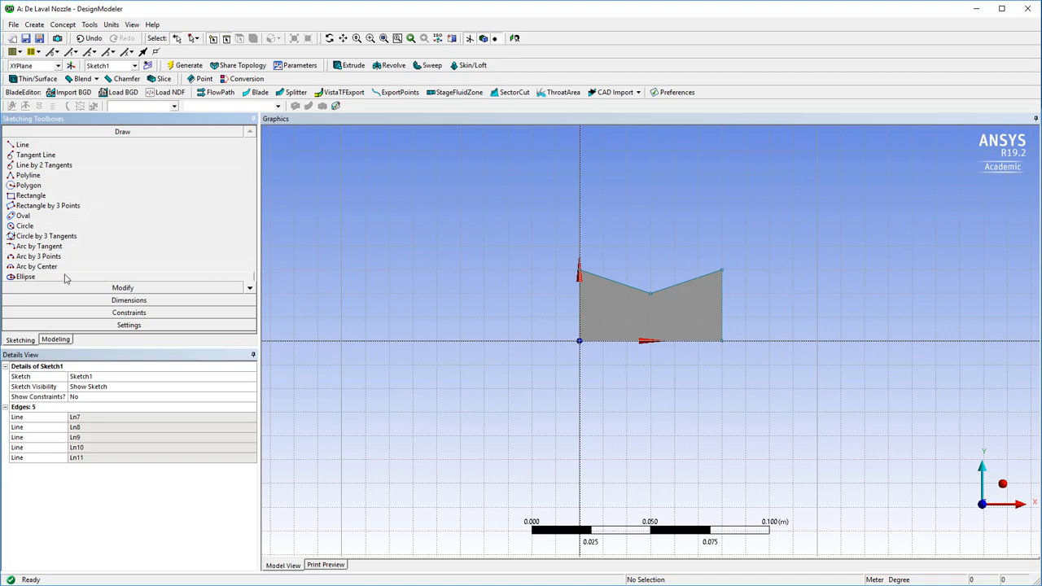
click(39, 258)
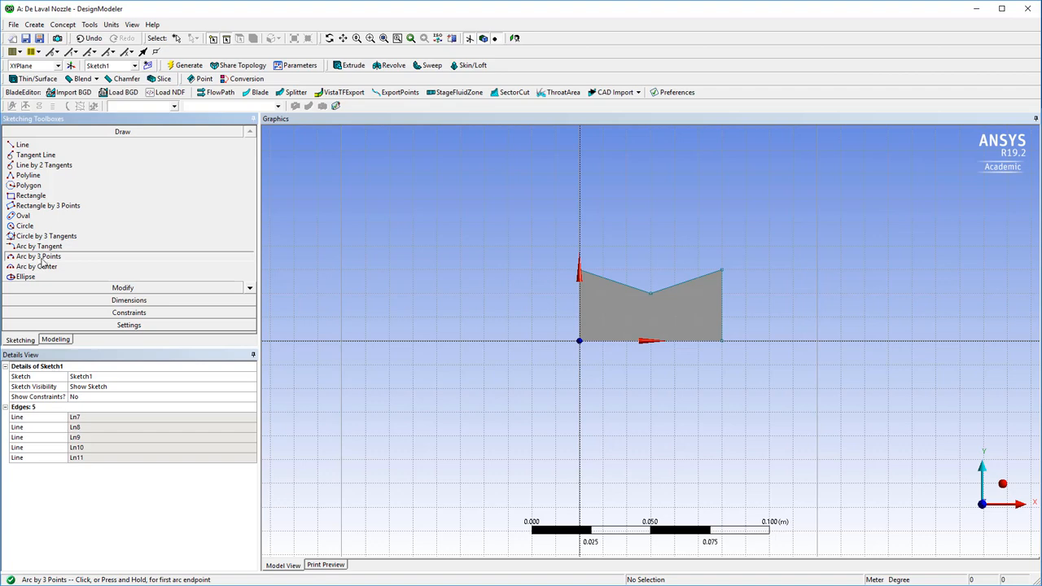
scroll(424, 266, up, 1)
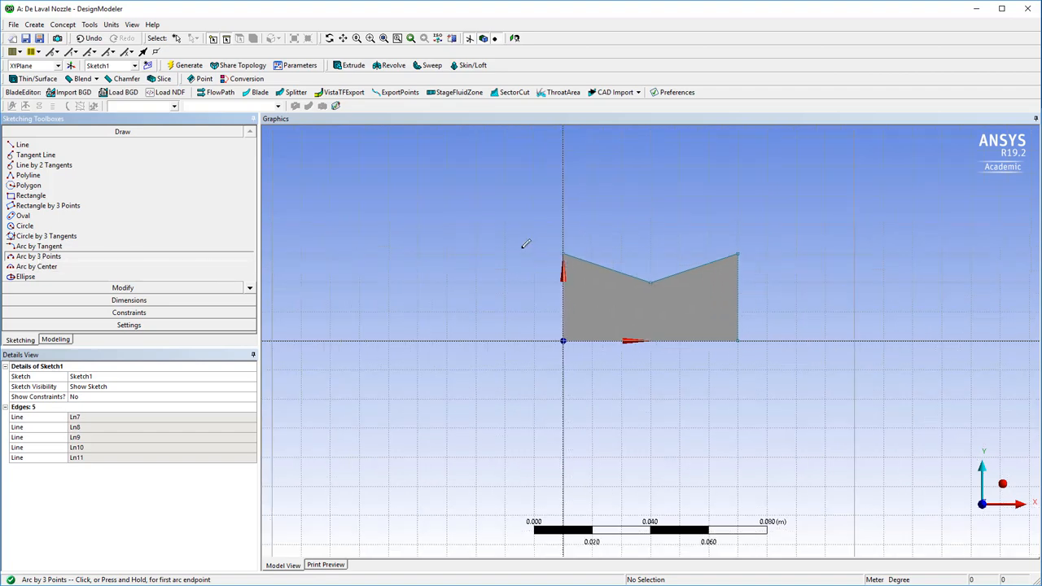
scroll(521, 244, up, 1)
click(551, 242)
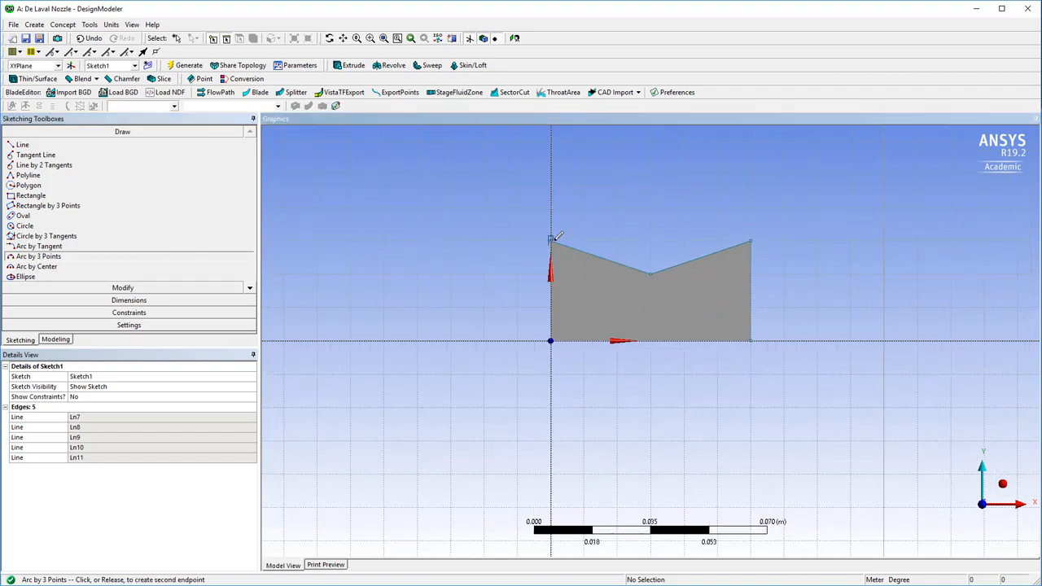
click(750, 242)
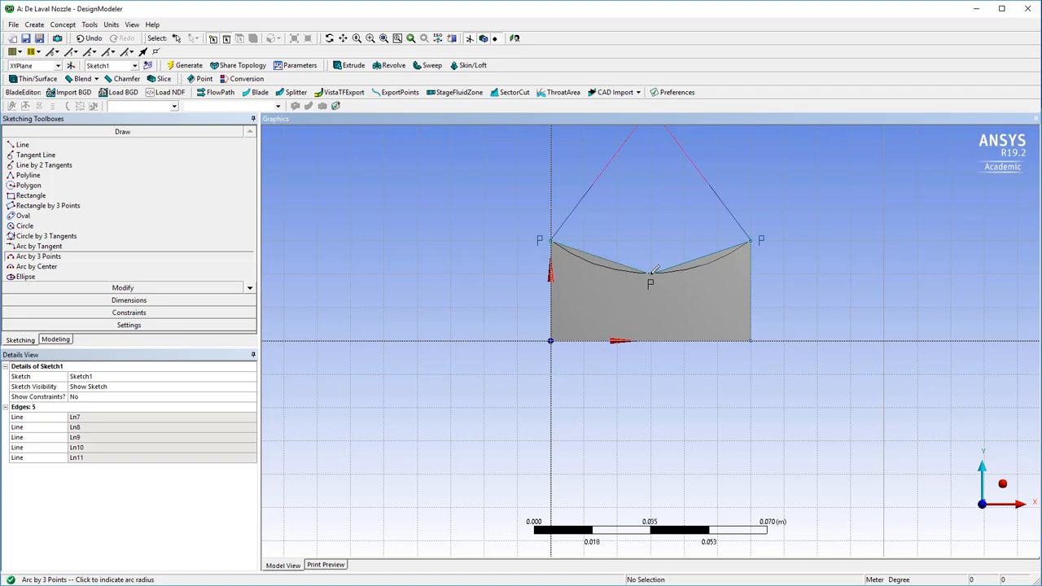
click(654, 270)
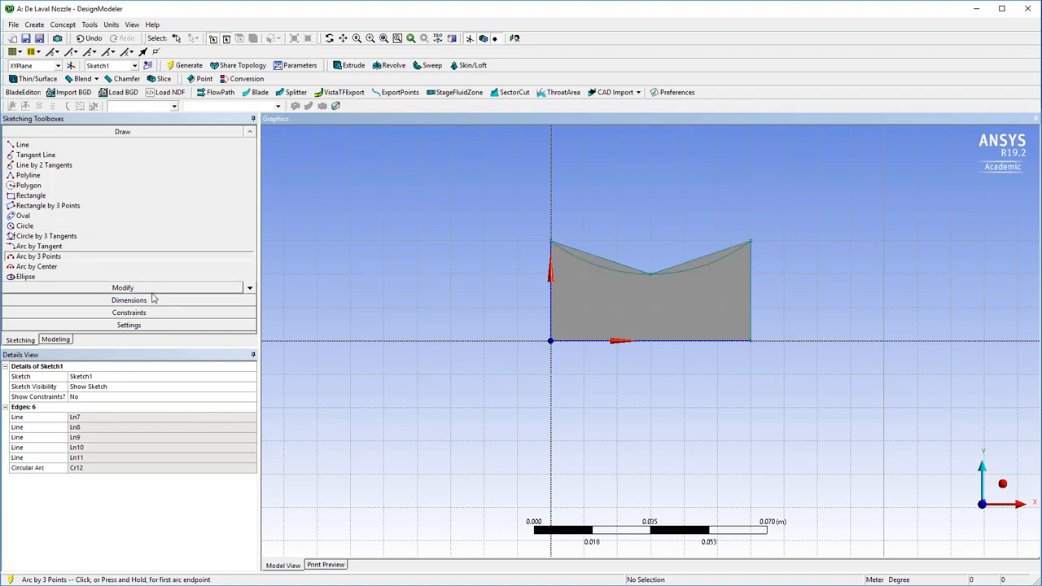
Step: Trim away the two straight wall lines of the sketch and regenerate the surface with the arc as its wall
click(124, 290)
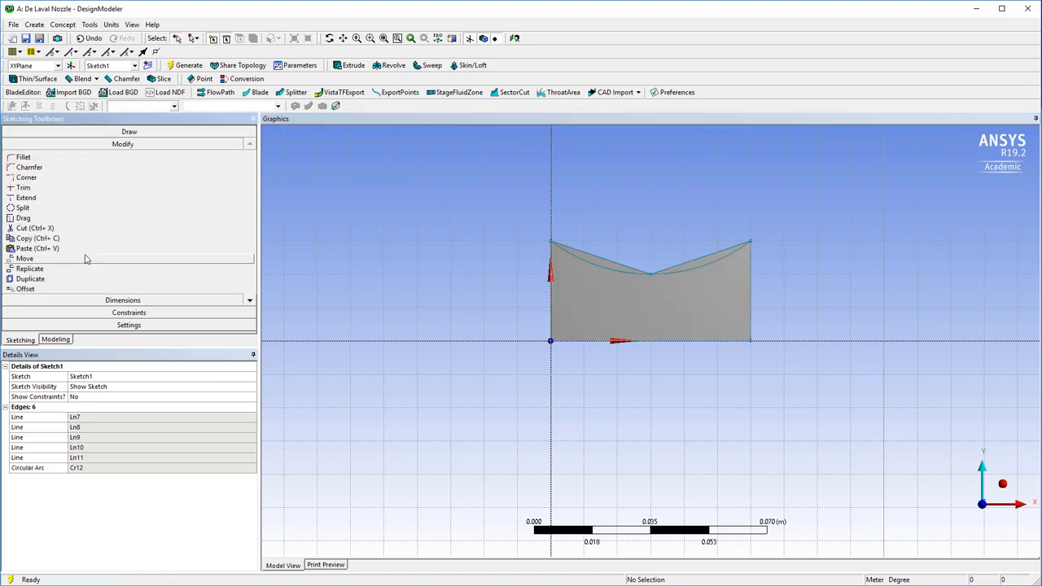
click(26, 189)
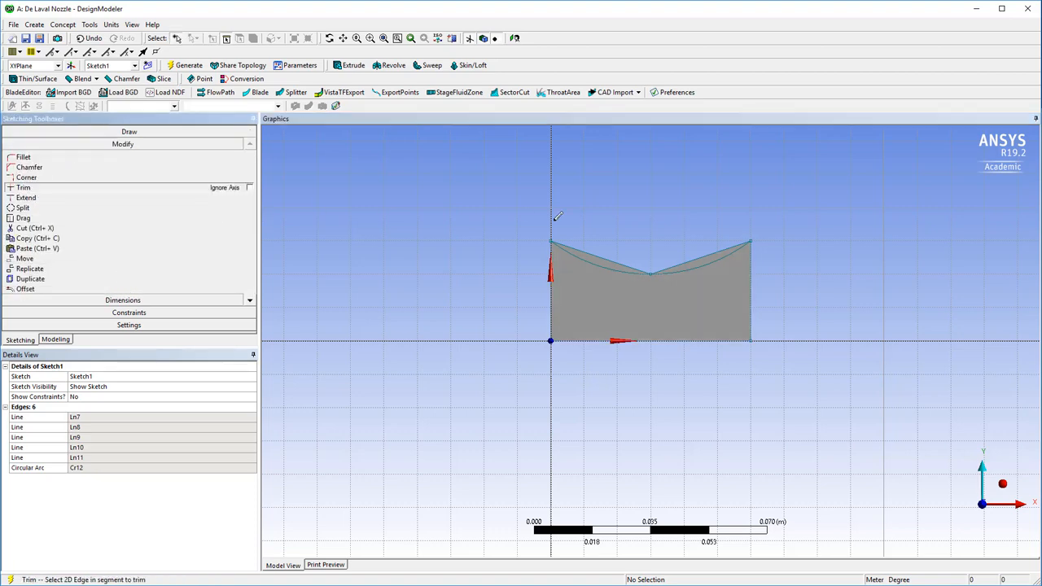
click(594, 252)
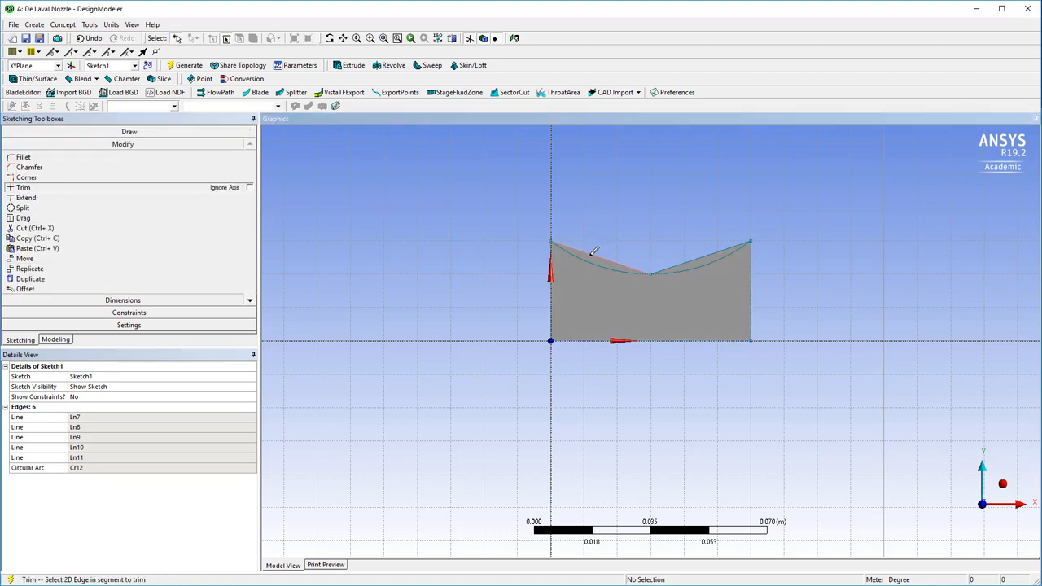
click(702, 253)
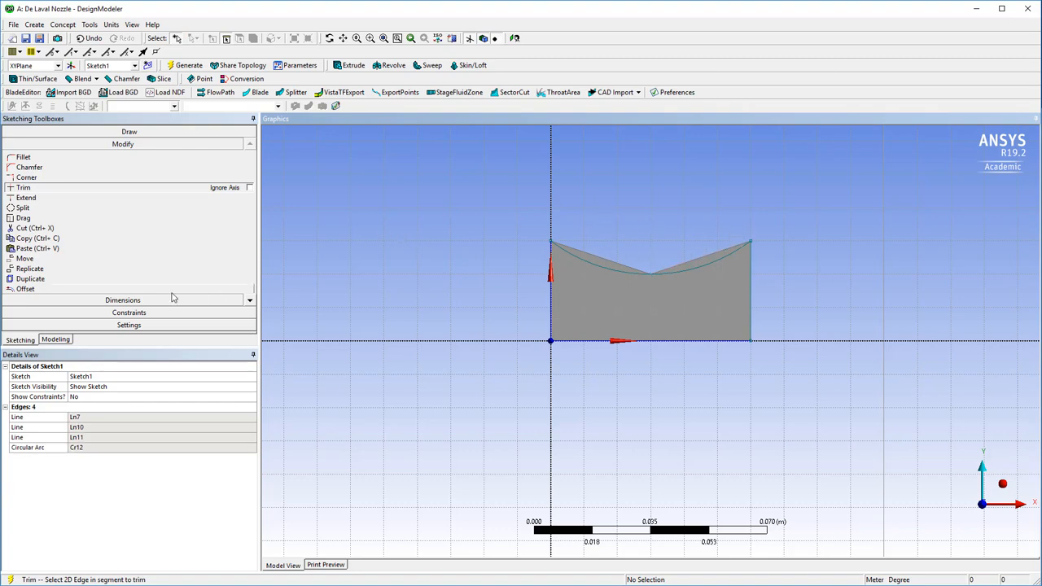
click(57, 340)
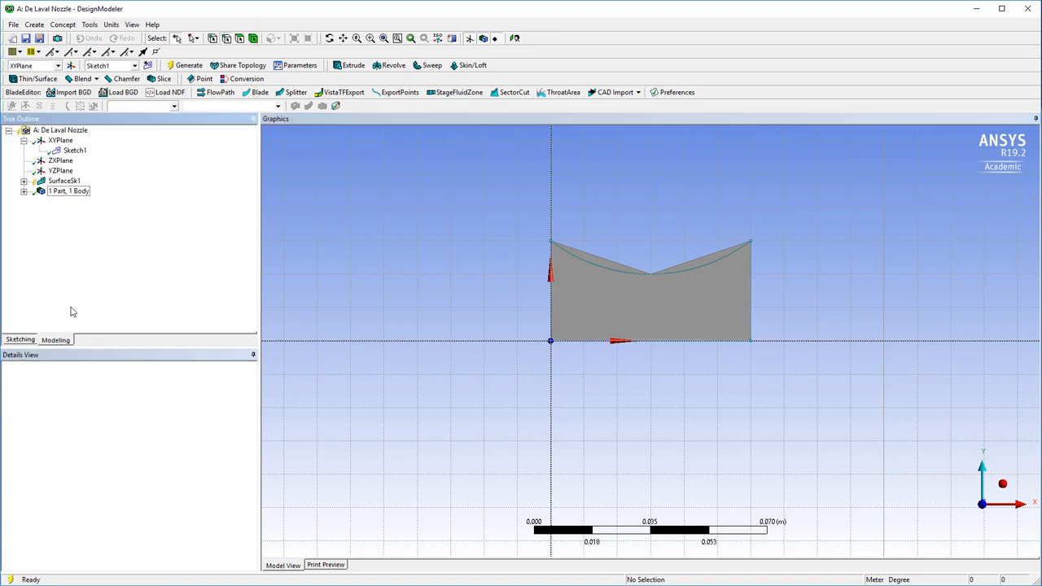
click(188, 65)
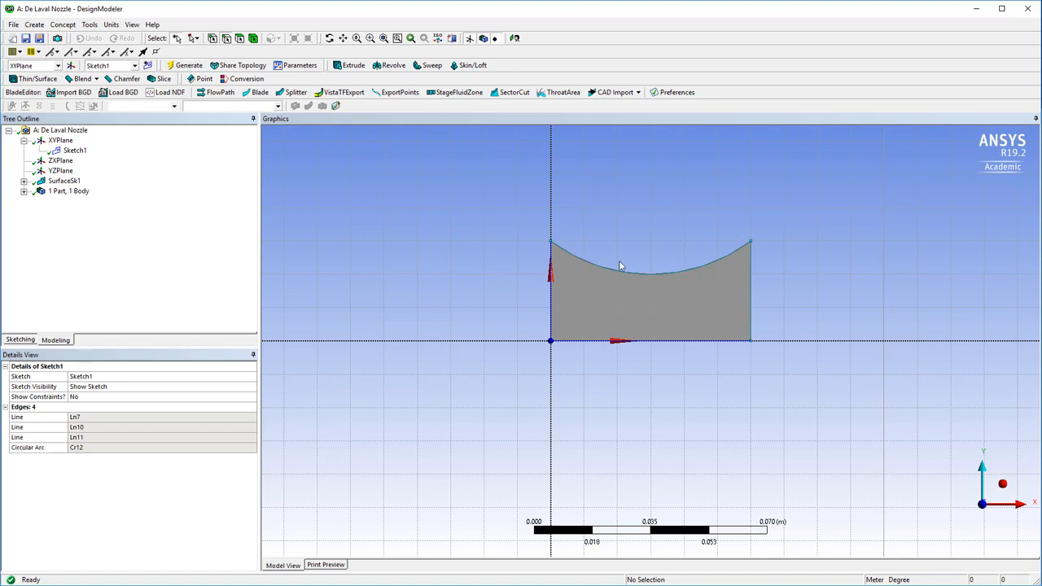
Step: Draw two lines joining the arc's ends to the throat, plus two longer ones from the throat to about (-0.03, 0.03) and (0.09, 0.03) m
click(20, 339)
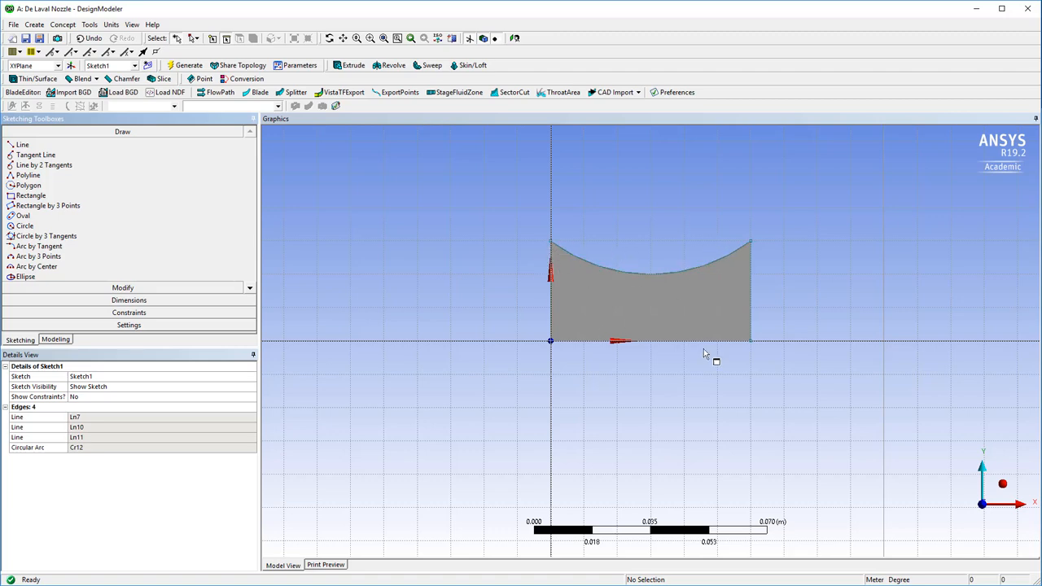
click(25, 145)
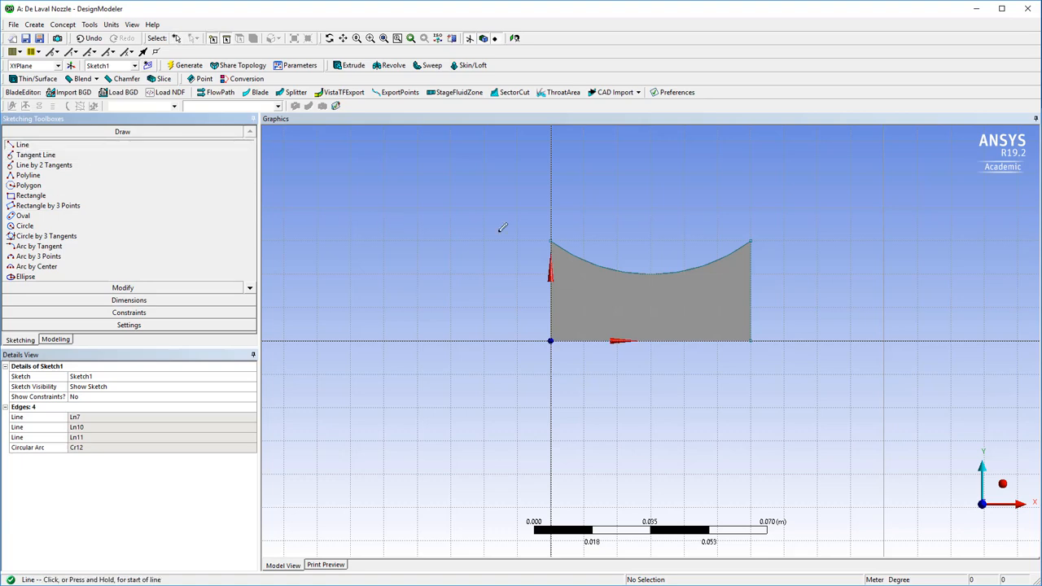
click(552, 241)
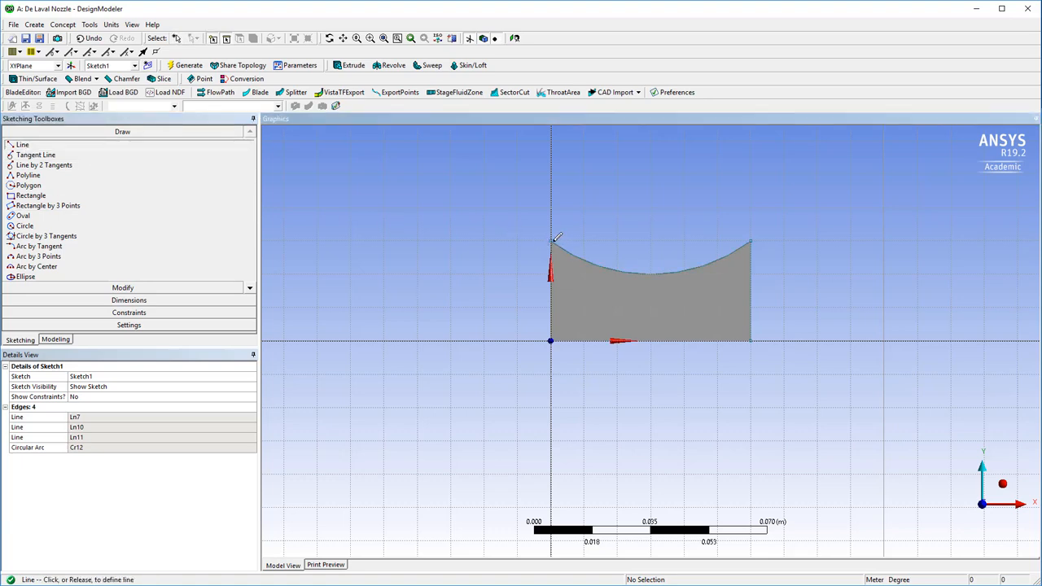
click(651, 273)
click(650, 273)
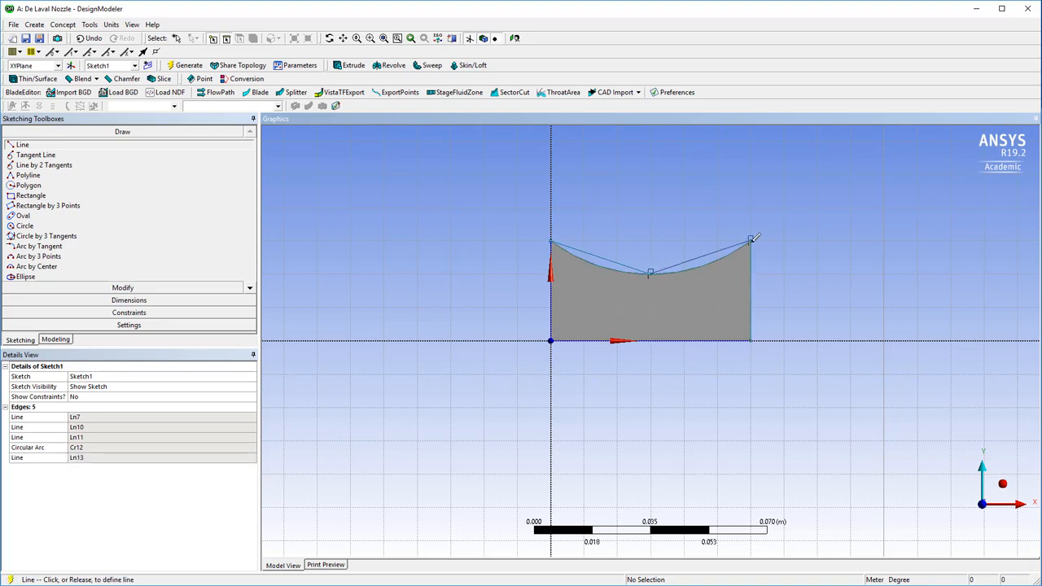
click(750, 242)
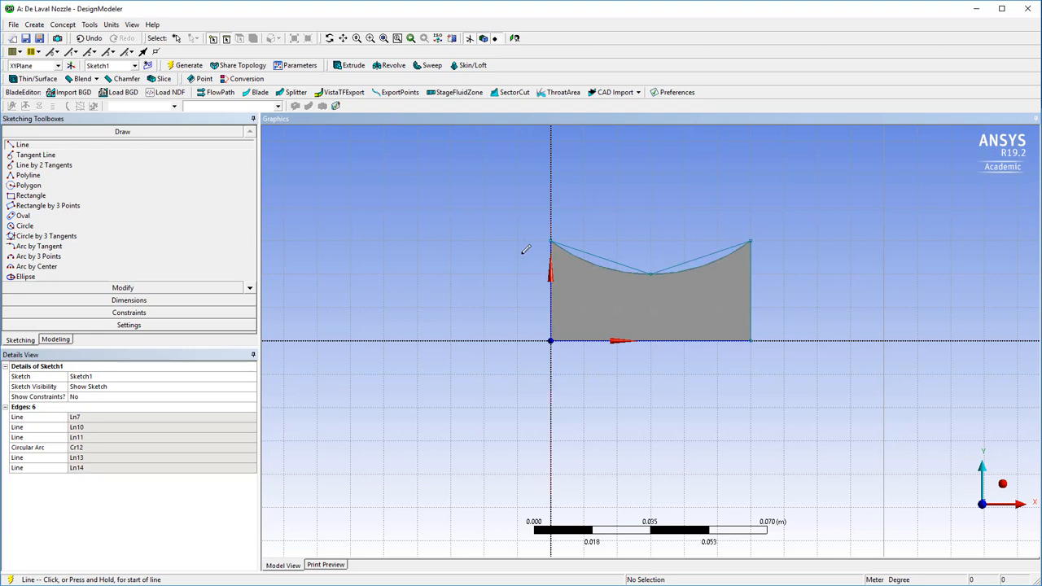
mouse_move(452, 241)
mouse_down()
mouse_move(598, 249)
mouse_move(652, 259)
mouse_move(671, 277)
mouse_move(656, 270)
mouse_move(832, 261)
mouse_move(850, 241)
mouse_up()
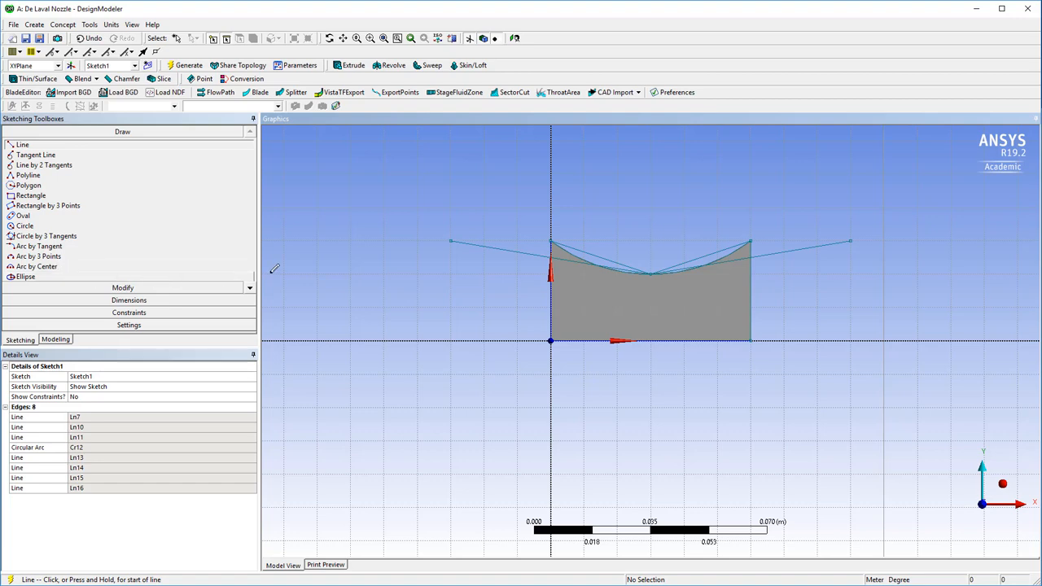
Step: Trim away the single arc that runs from the inlet top through the throat to the outlet top
click(134, 290)
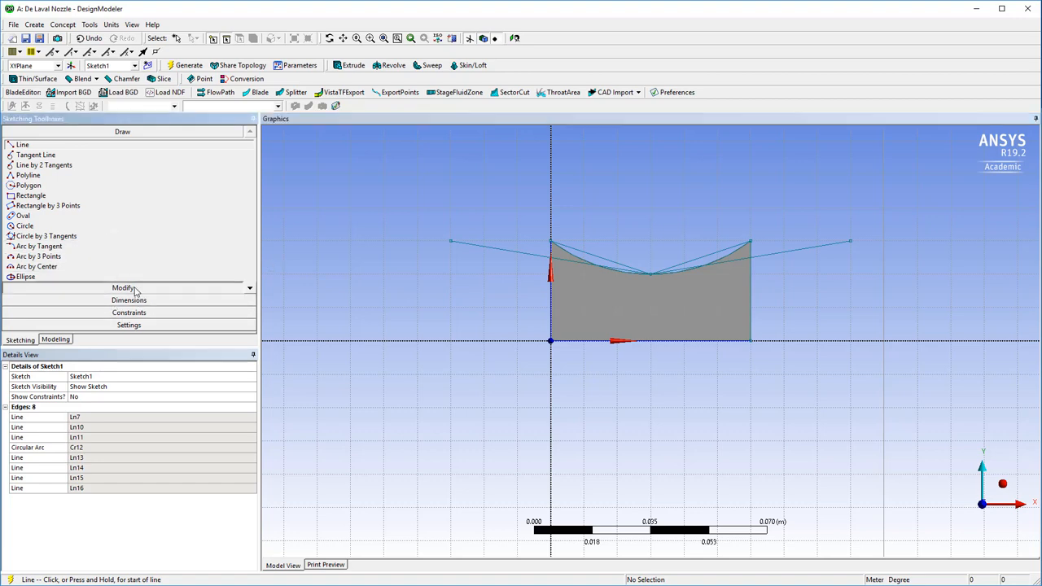
click(34, 188)
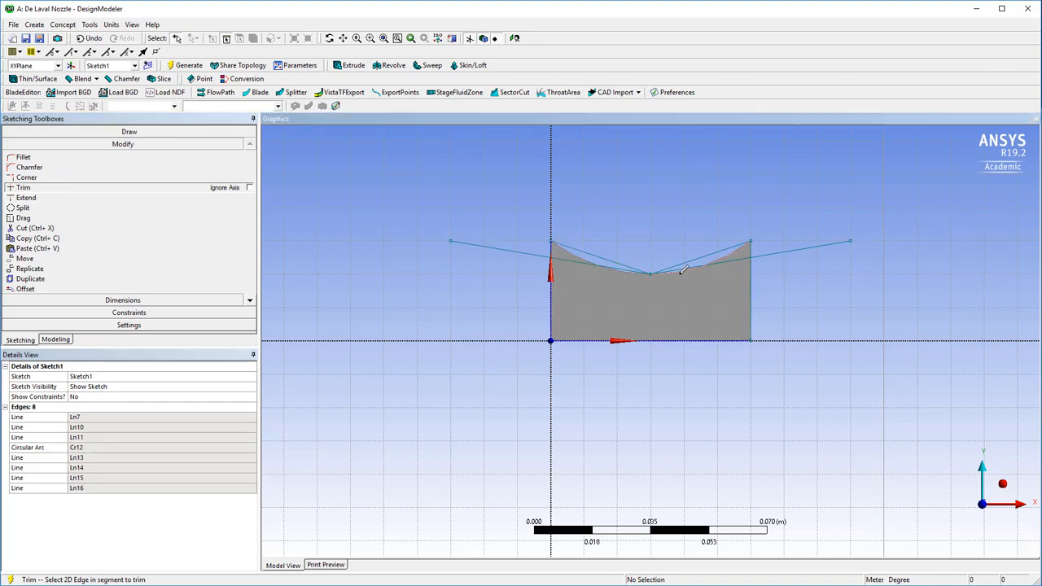
click(732, 253)
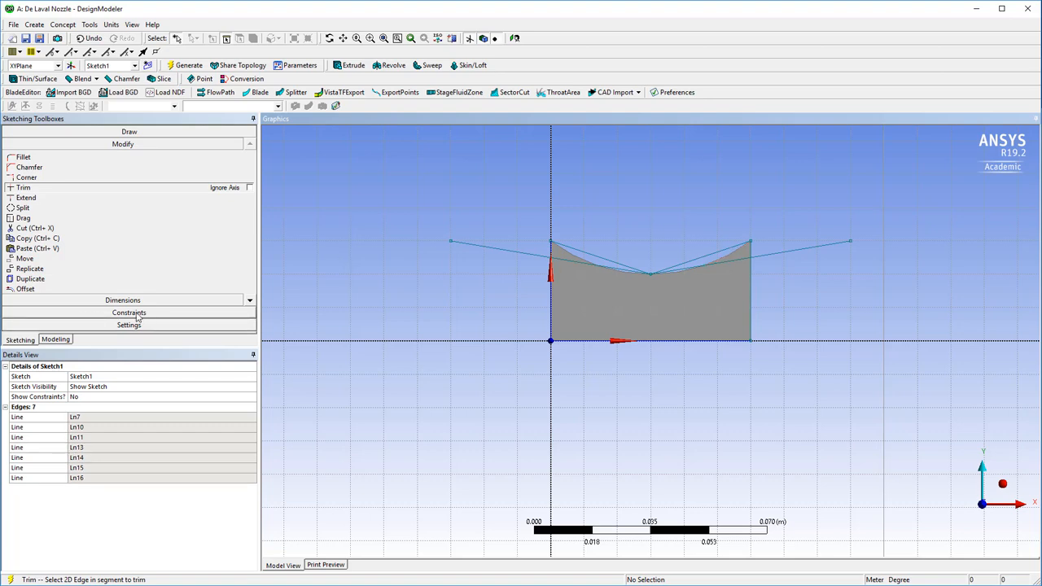
Step: Draw two three-point arcs through the throat, one between the inlet and outlet tops, one from about (-0.03, 0.03) to (0.09, 0.03) m
click(89, 132)
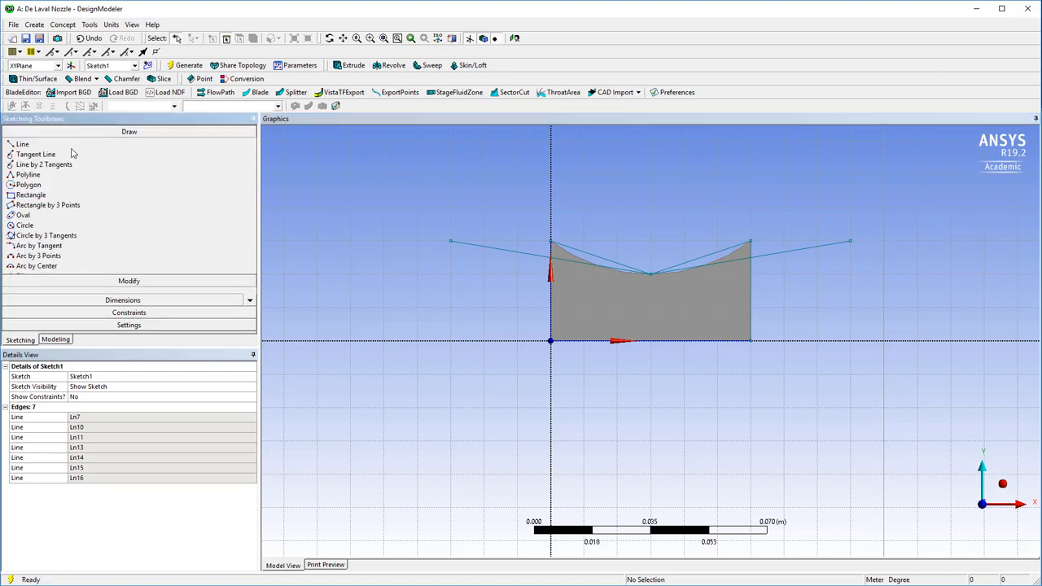
click(39, 257)
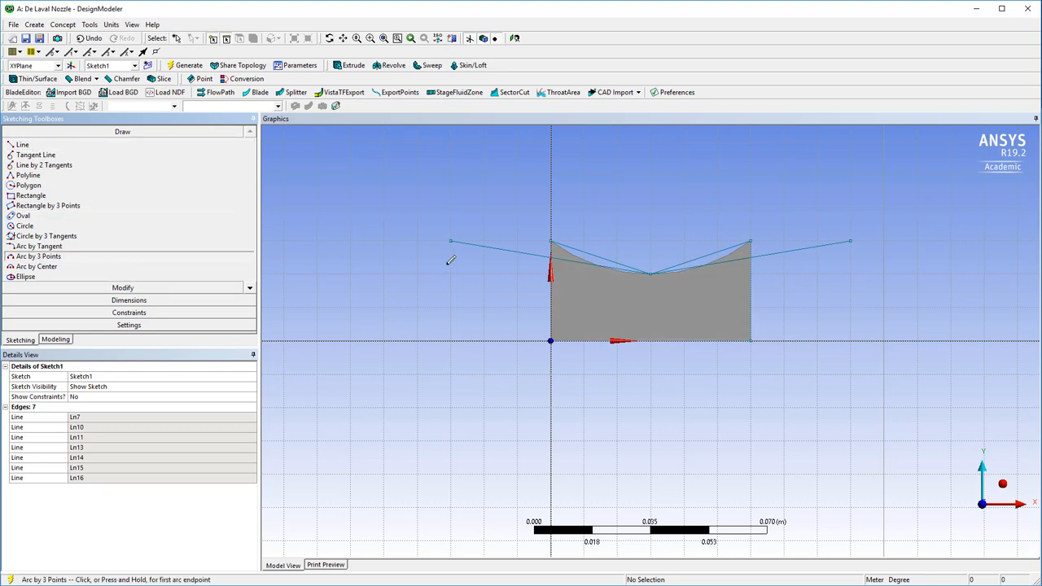
click(552, 240)
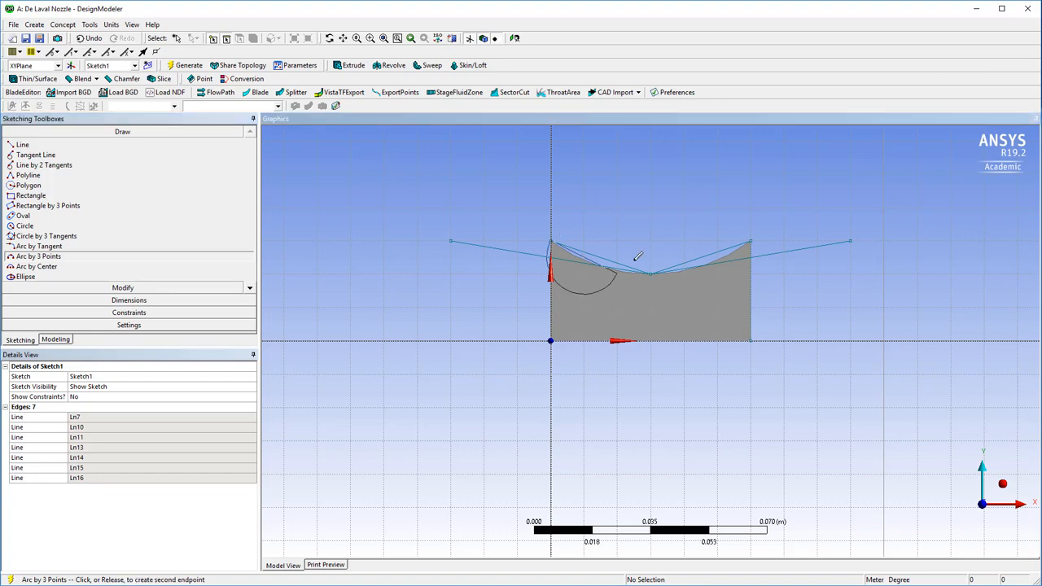
click(749, 240)
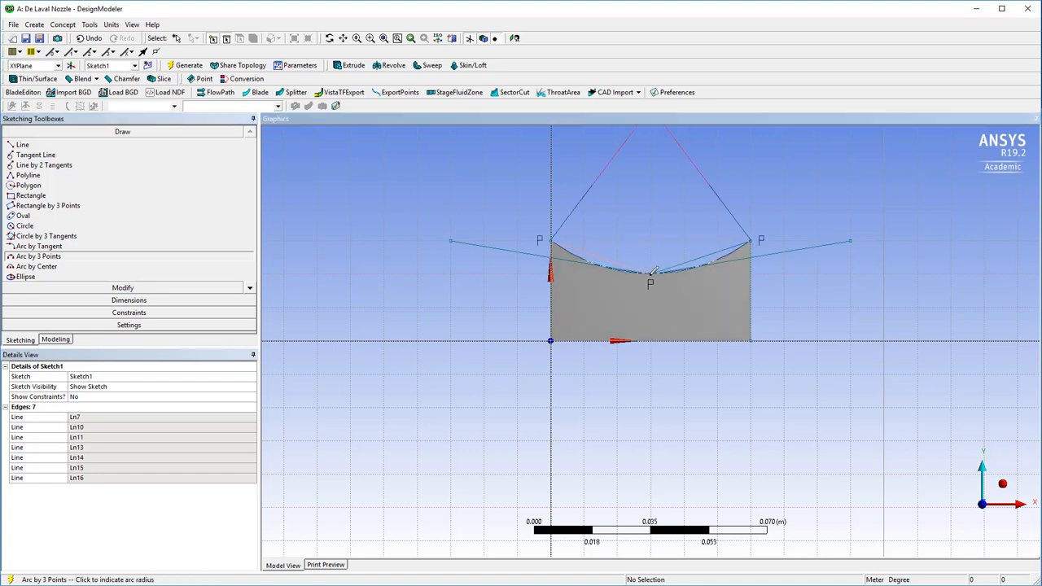
click(651, 273)
click(452, 240)
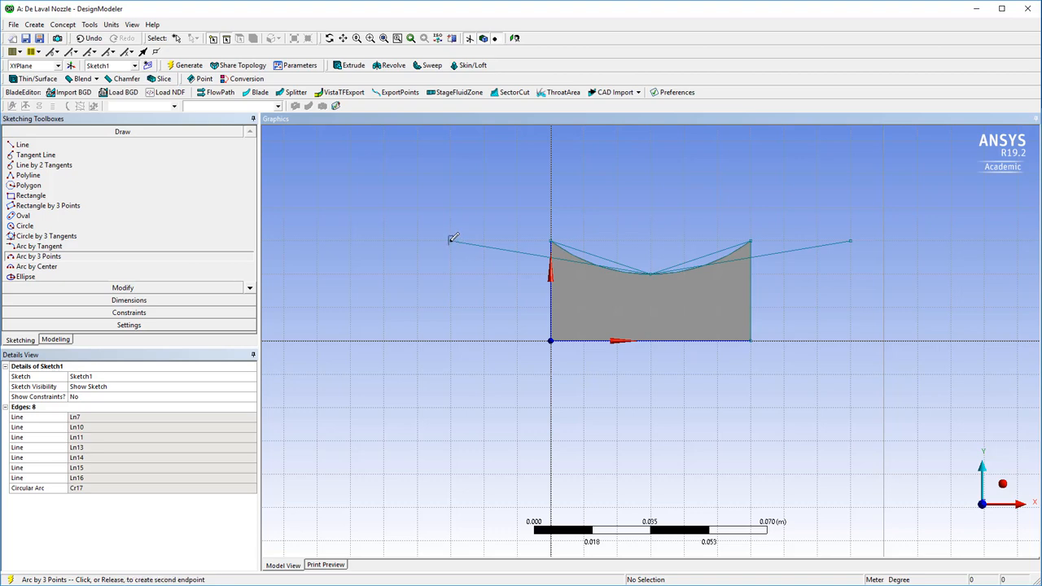
click(851, 240)
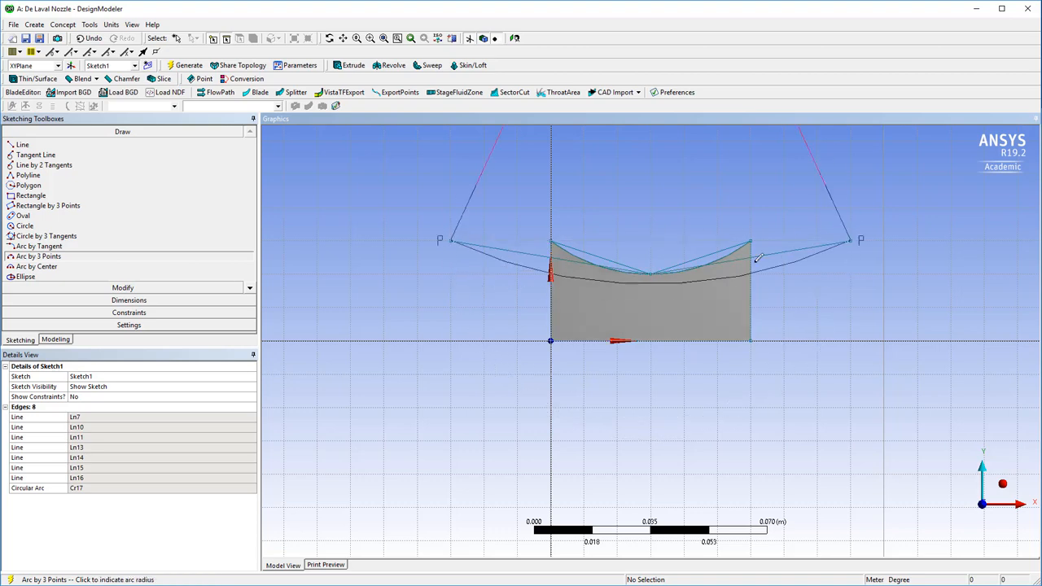
click(651, 272)
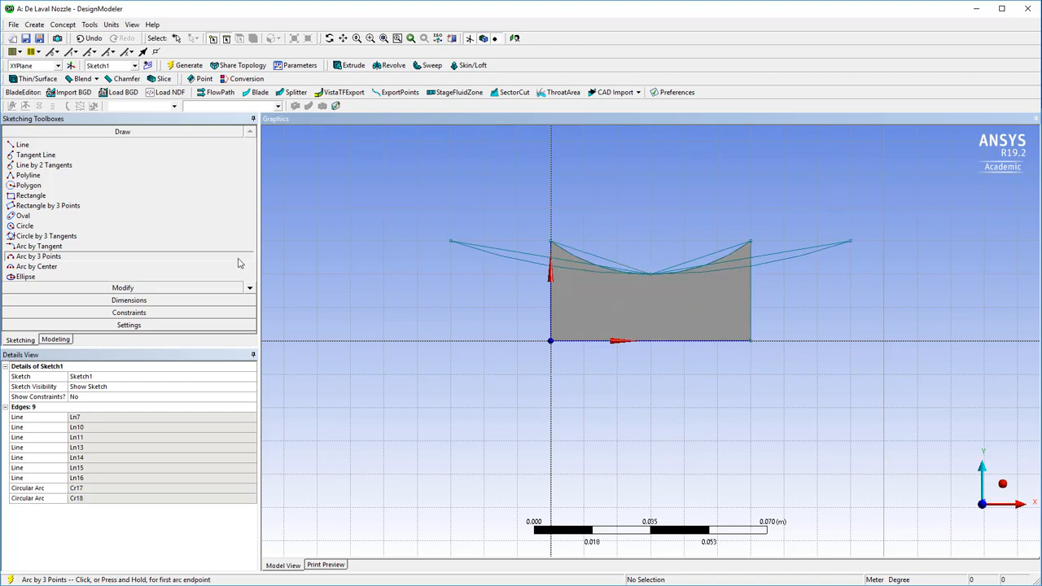
Step: Trim the line and arc portions beyond the inlet and between inlet and throat, keeping only the steeper arc as the converging wall
click(122, 288)
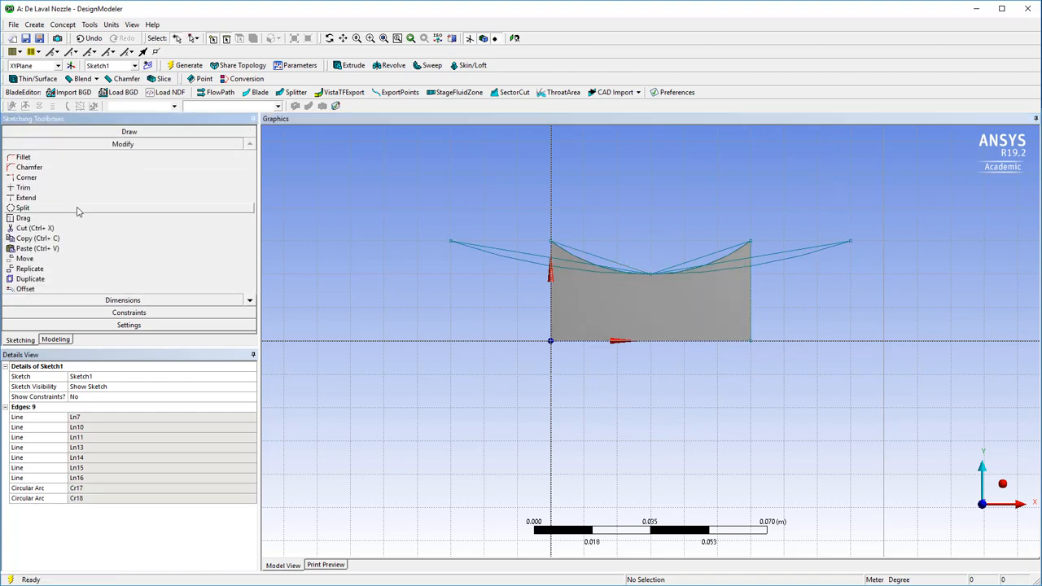
click(23, 188)
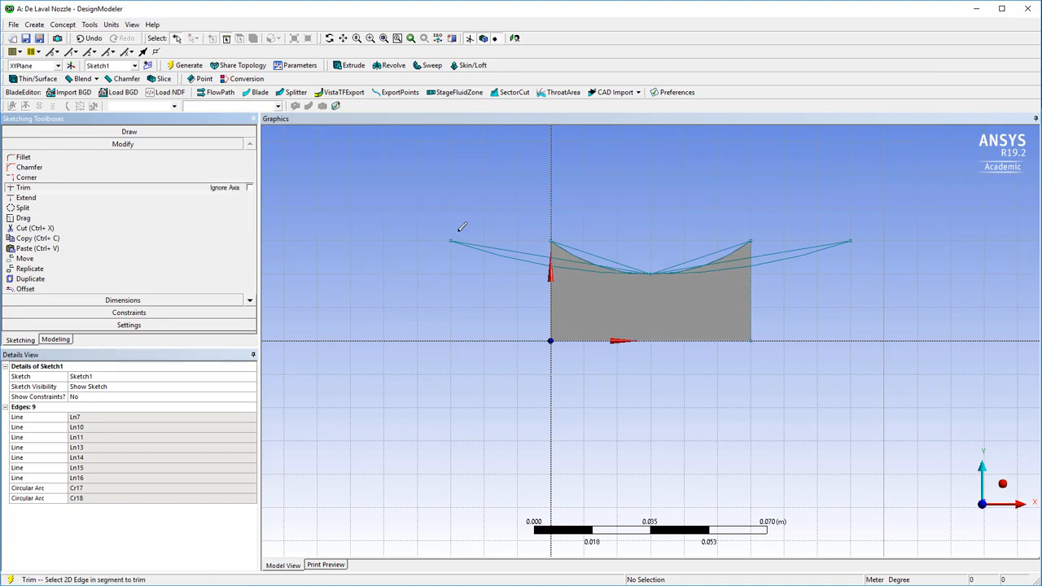
click(507, 253)
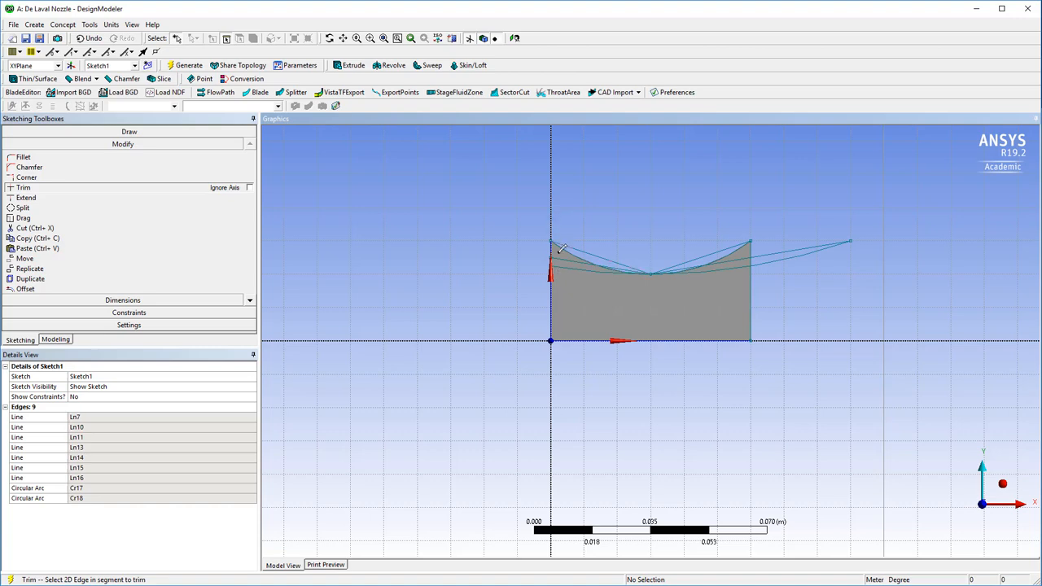
click(618, 264)
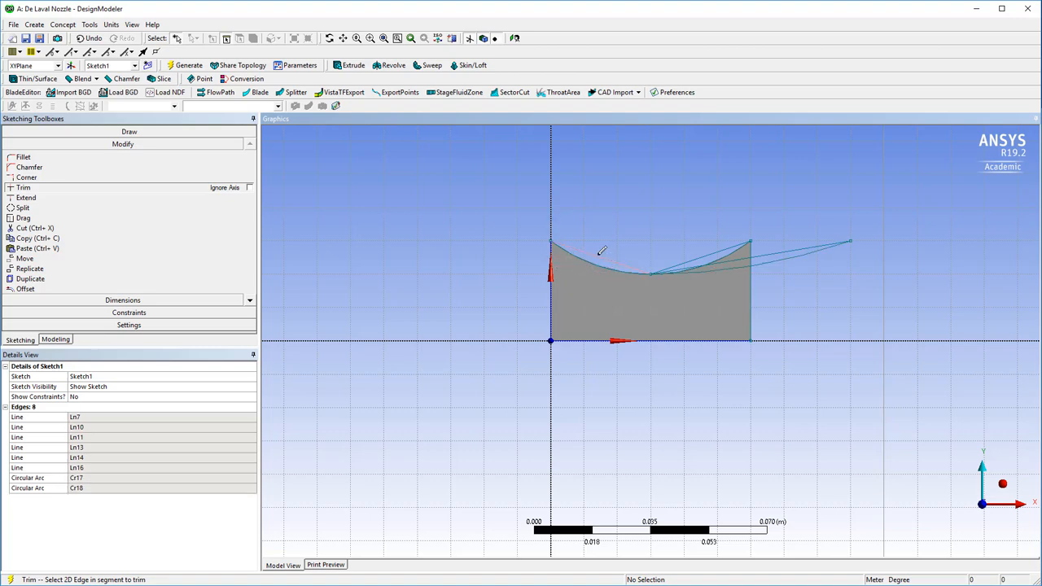
click(602, 251)
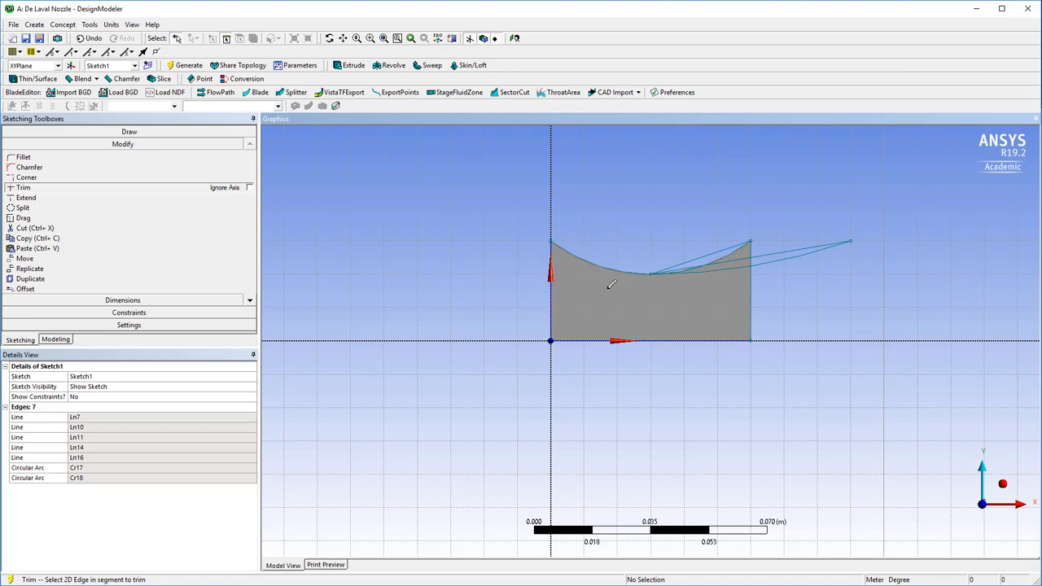
Step: Trim the straight lines and steeper arc downstream of the throat, plus the old outlet line at 0.06 m and old axis line
click(701, 250)
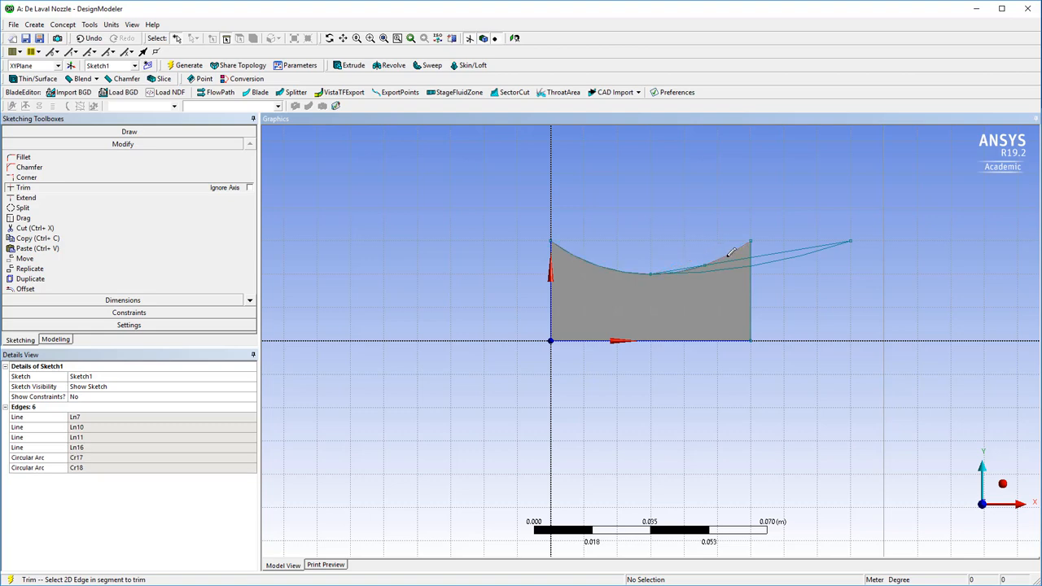
click(723, 259)
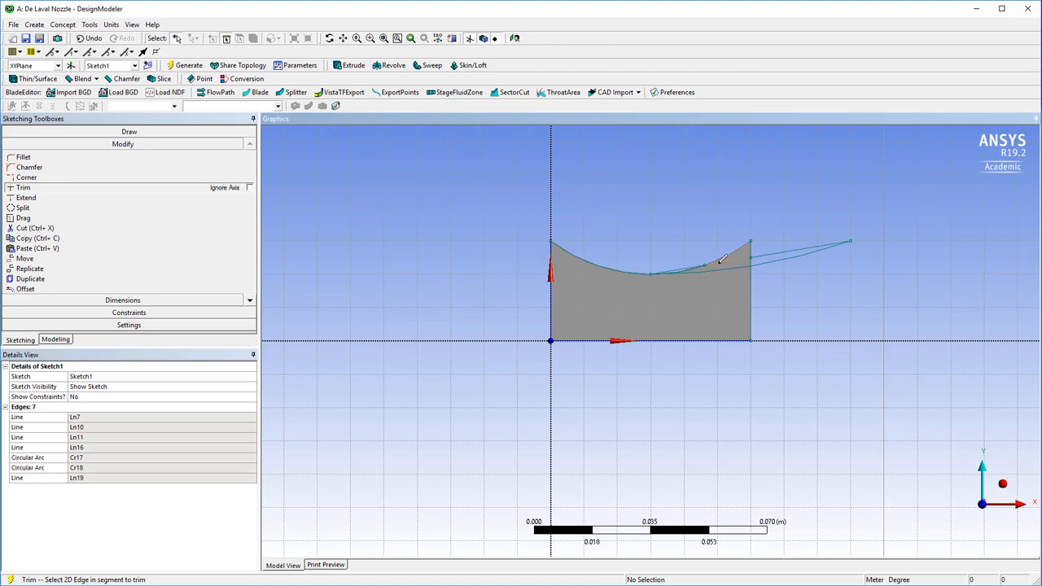
click(695, 263)
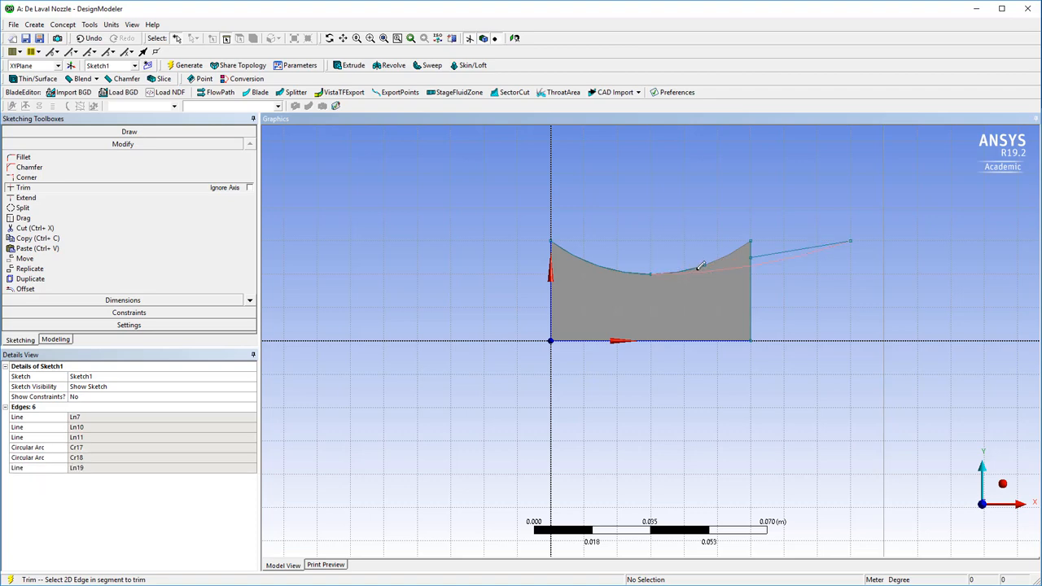
click(780, 248)
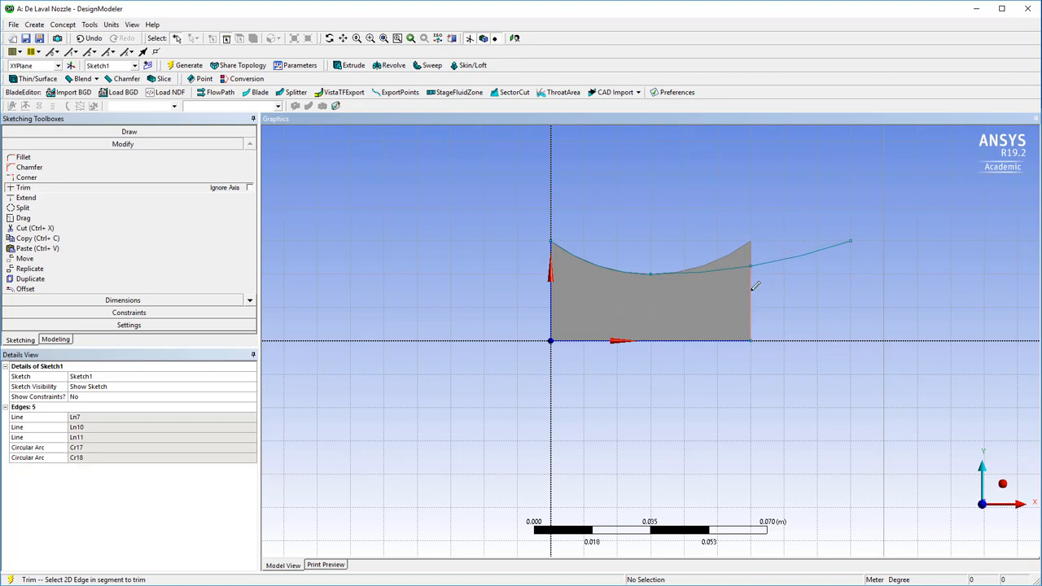
click(752, 281)
click(725, 339)
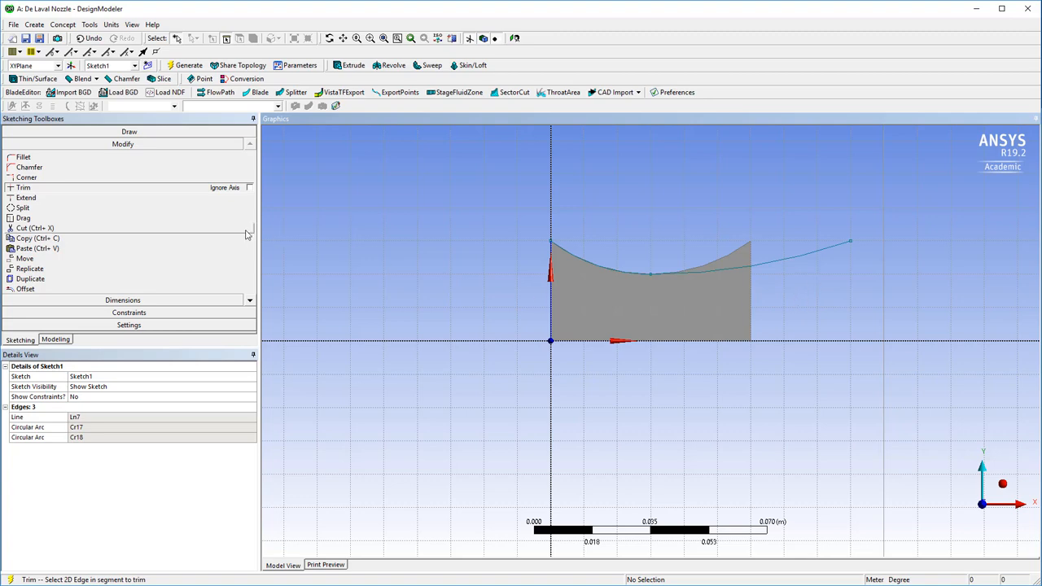
Step: Close the profile with a vertical outlet line at x = 0.09 m and an axis line back to the origin, and regenerate the surface
click(124, 133)
click(32, 144)
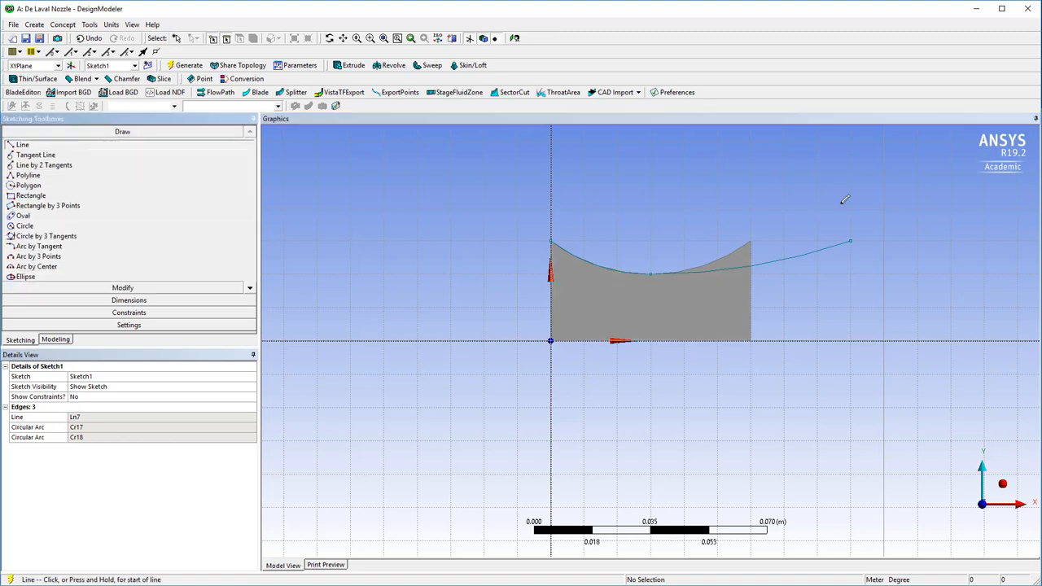
click(850, 241)
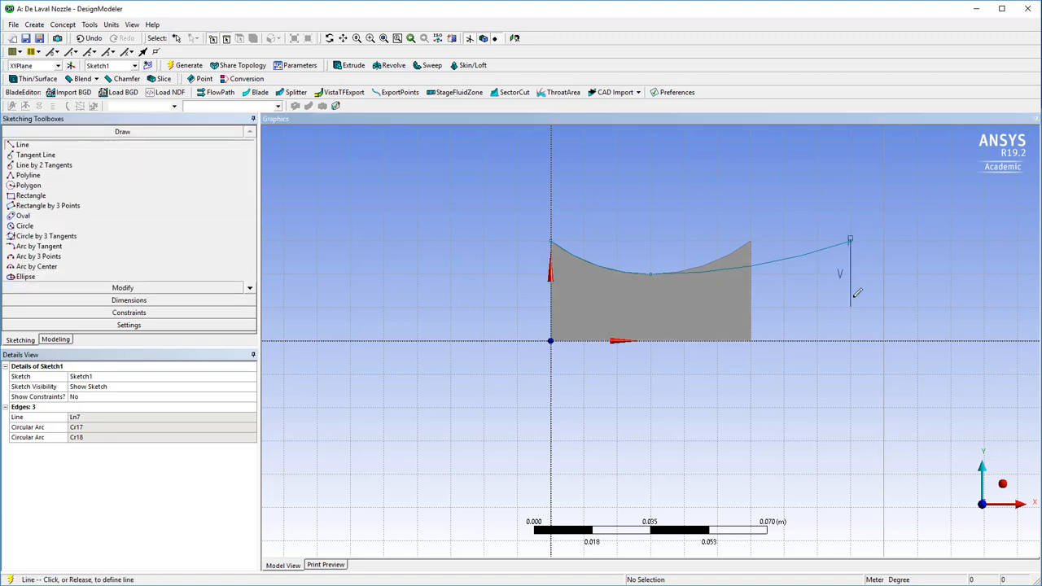
click(850, 341)
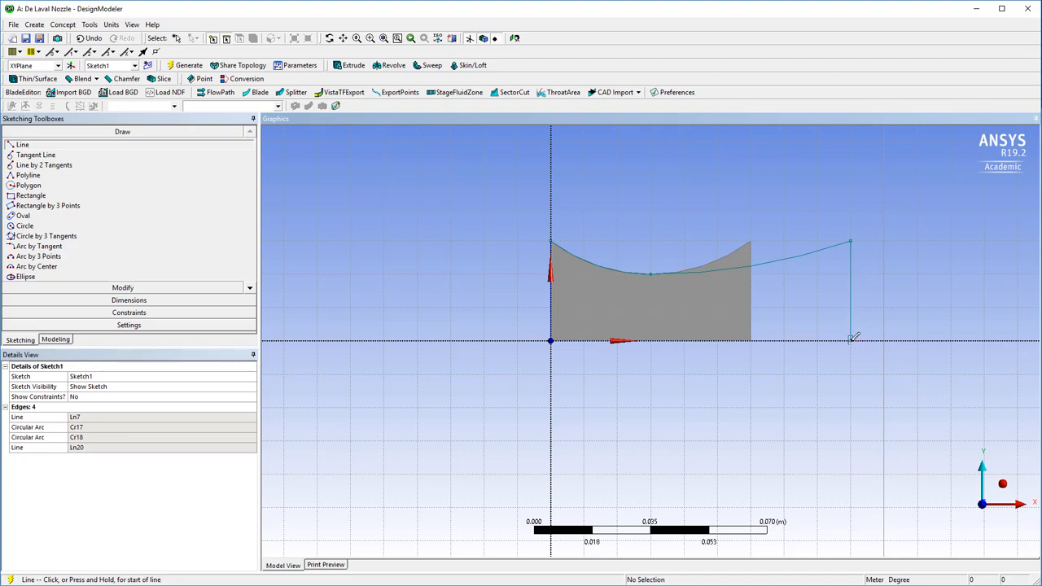
click(851, 339)
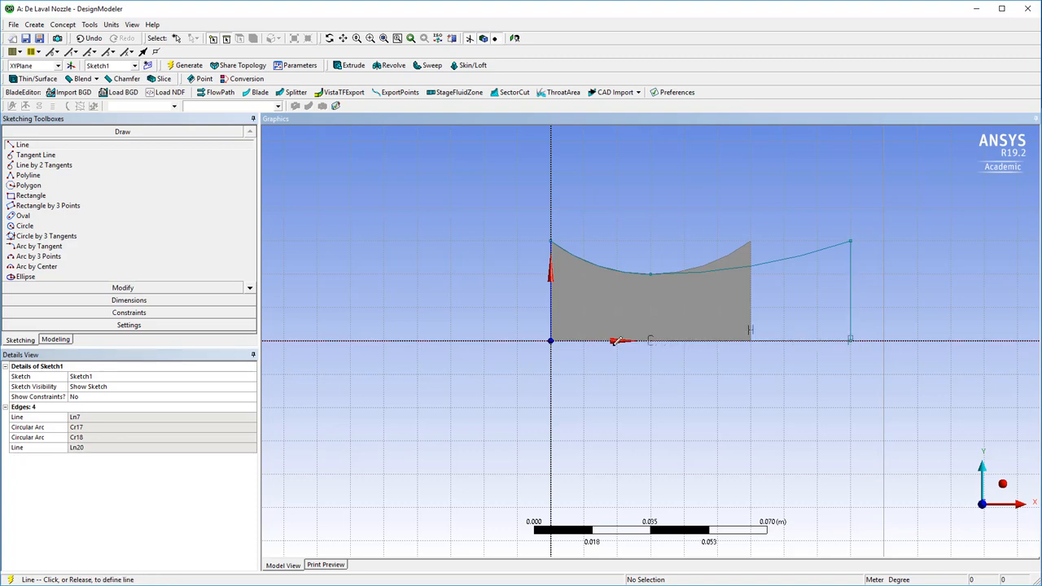
click(551, 339)
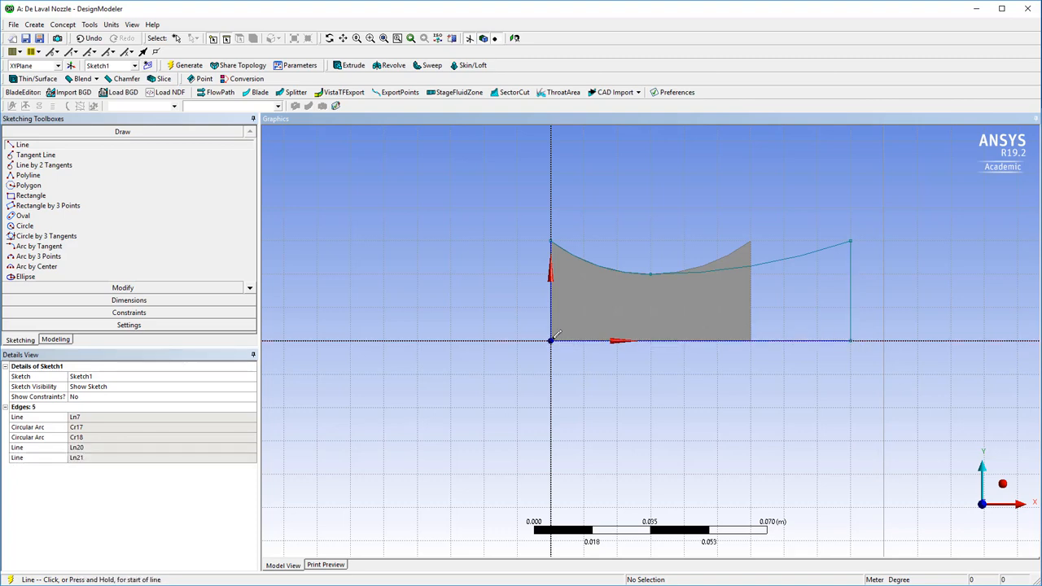
click(184, 66)
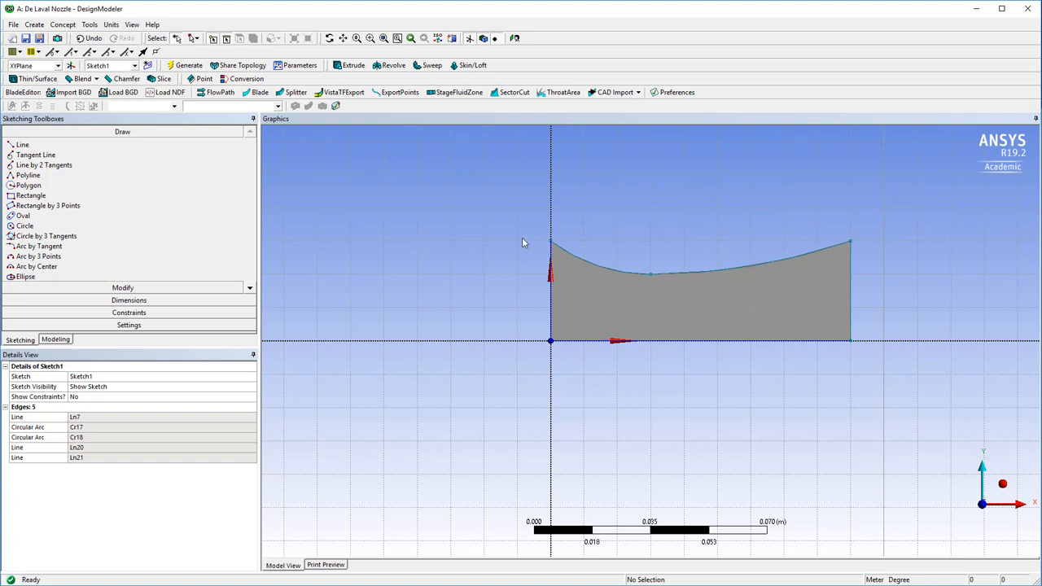
Step: Revolve the nozzle sketch 360° about the X axis with Add Material and inspect the resulting solid
click(64, 342)
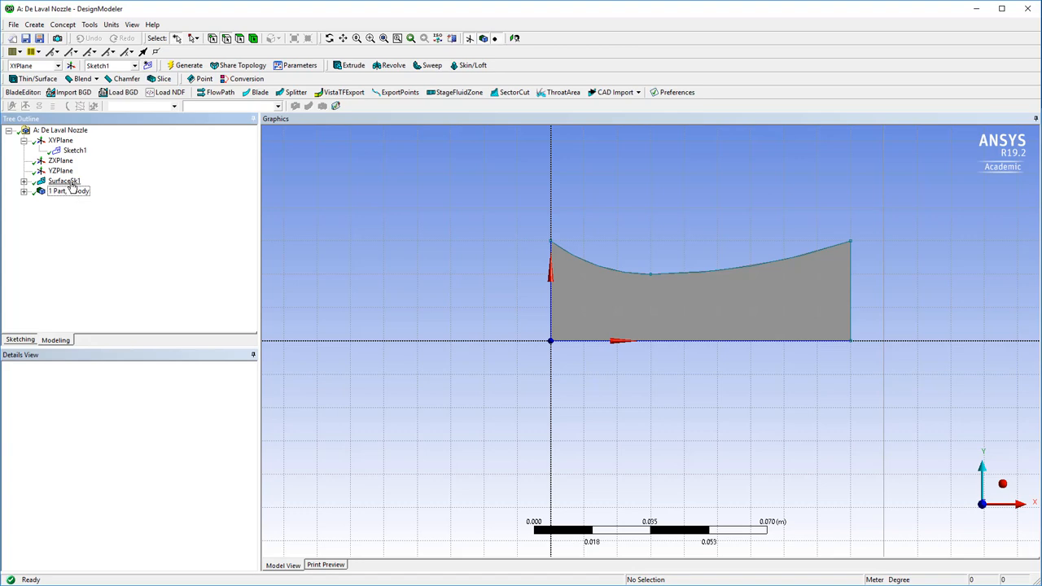
click(74, 151)
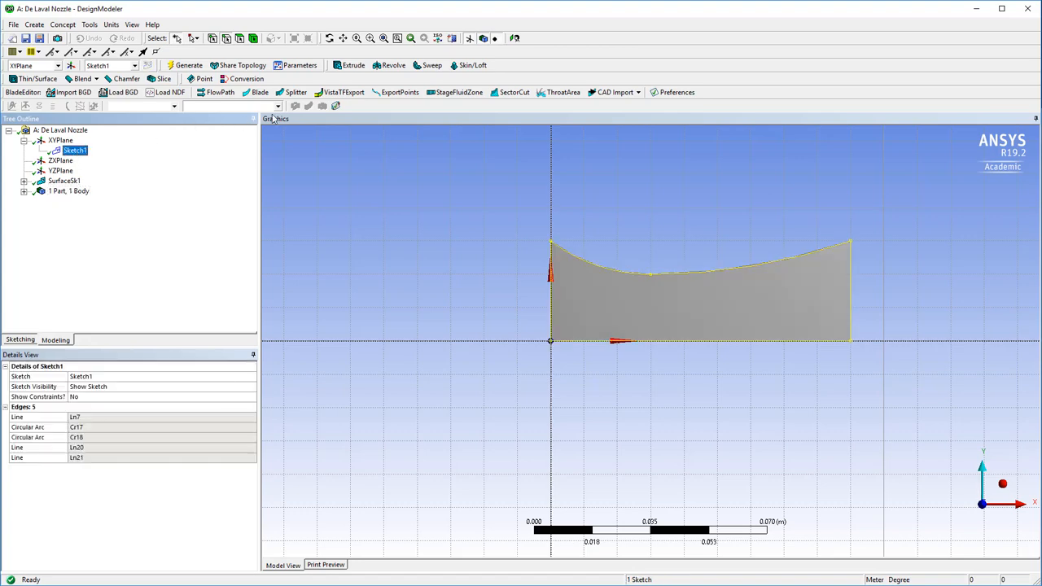
click(392, 66)
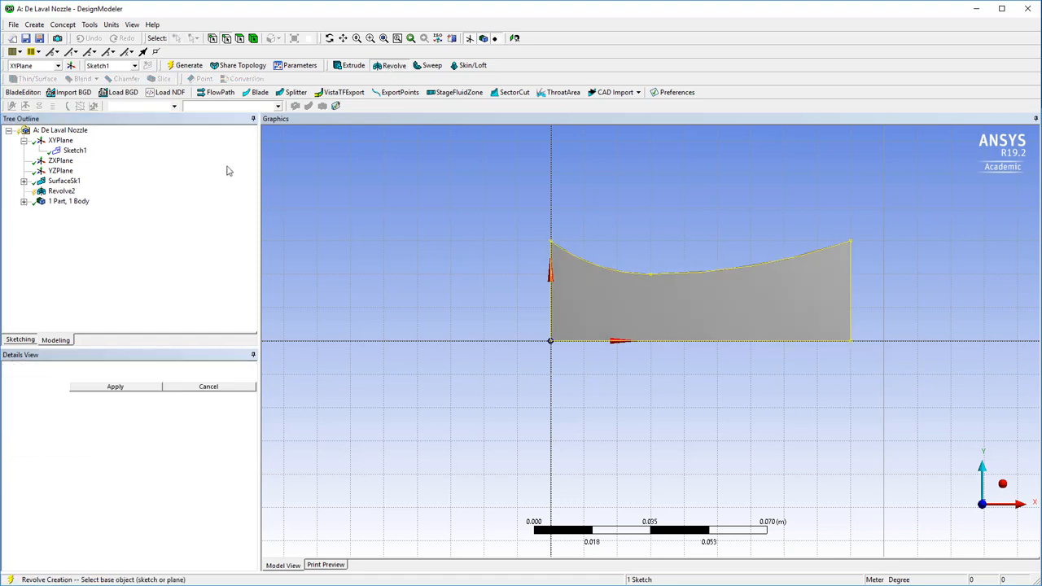
click(116, 387)
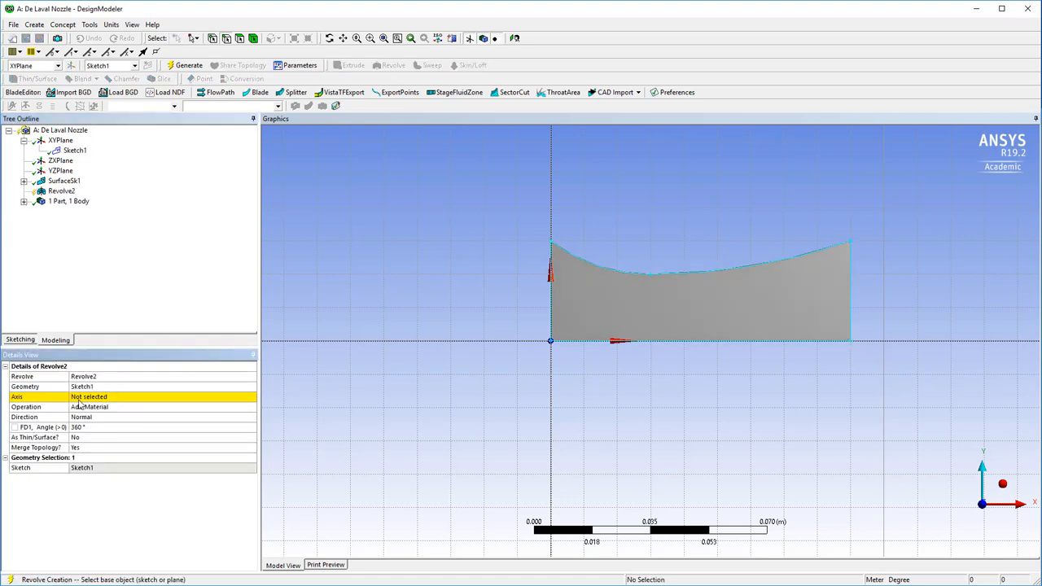
click(103, 398)
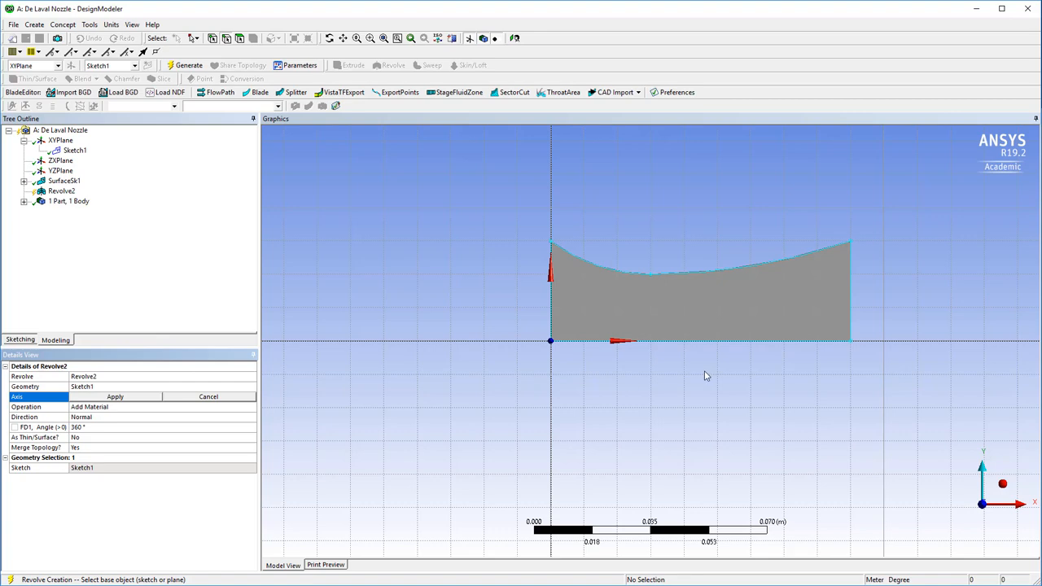
click(515, 341)
click(116, 396)
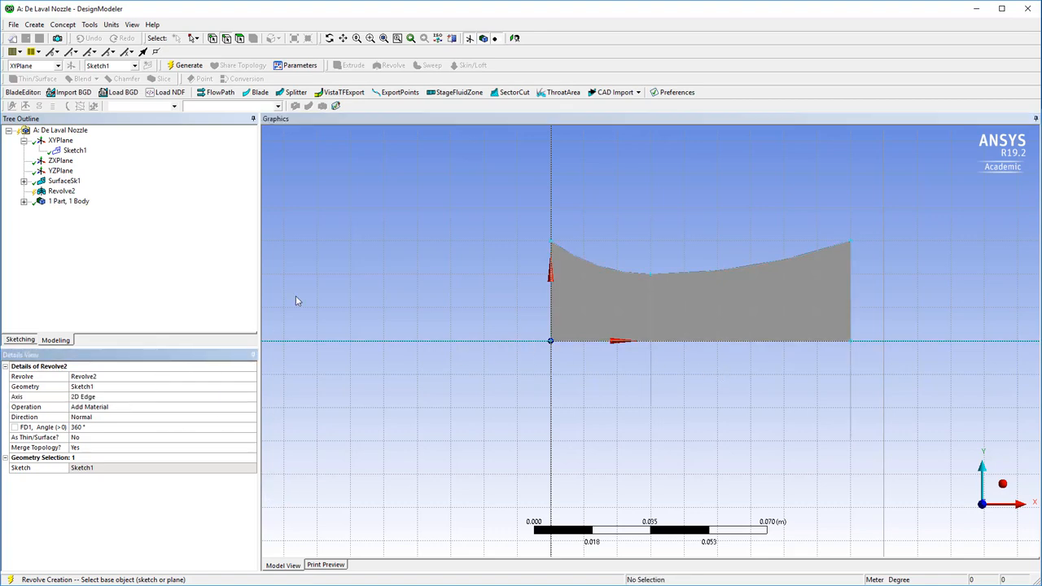
click(184, 65)
mouse_move(497, 289)
middle_down()
mouse_move(419, 295)
mouse_move(402, 312)
mouse_move(510, 286)
mouse_move(500, 274)
mouse_move(457, 282)
mouse_move(548, 296)
mouse_move(488, 320)
mouse_move(551, 310)
mouse_move(454, 329)
mouse_move(507, 298)
mouse_move(503, 284)
middle_up()
Step: Delete the Revolve2 feature and face the flat nozzle surface again
click(65, 190)
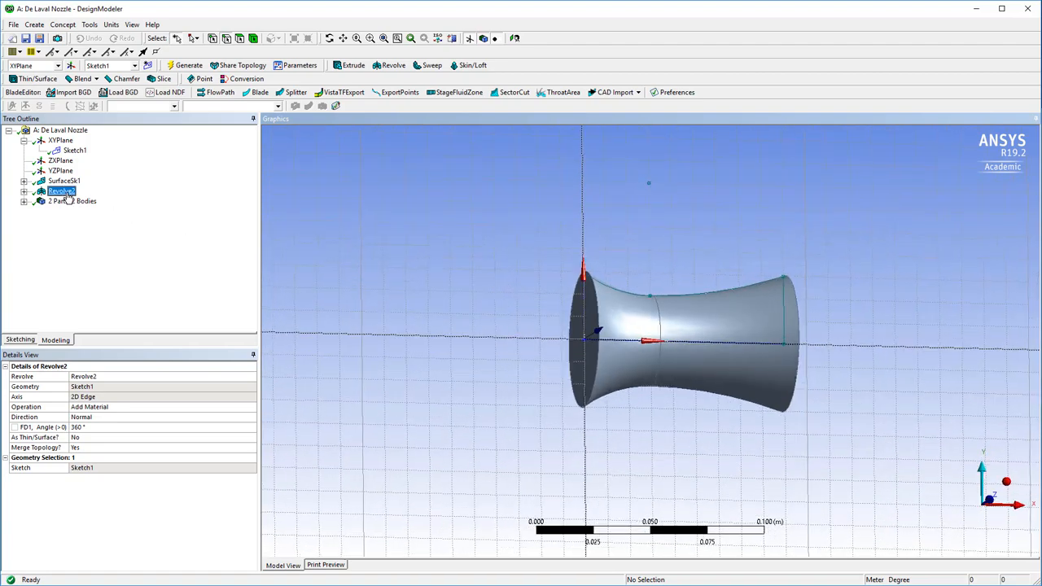
key(Delete)
key(Return)
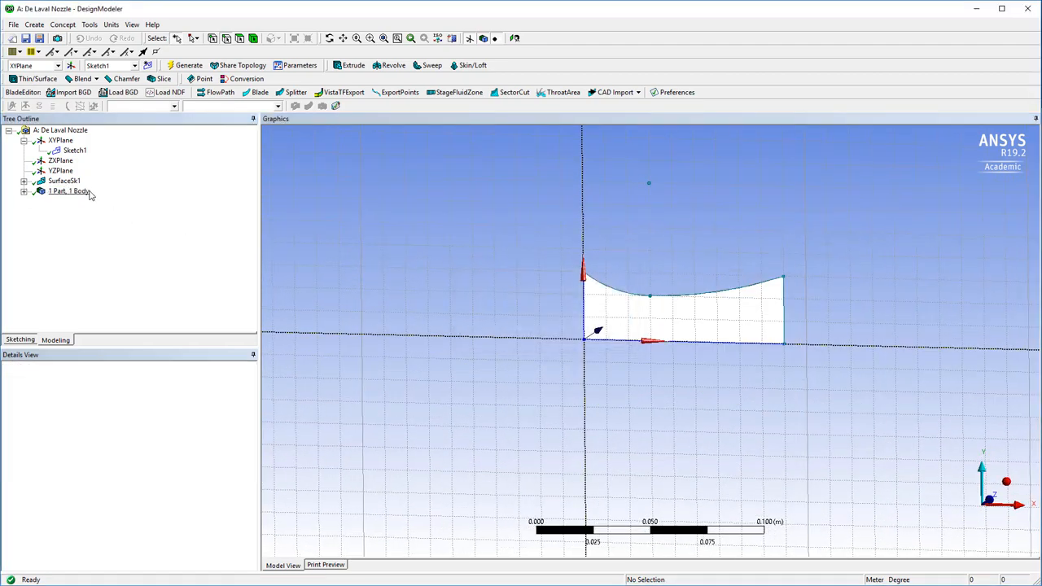
click(514, 38)
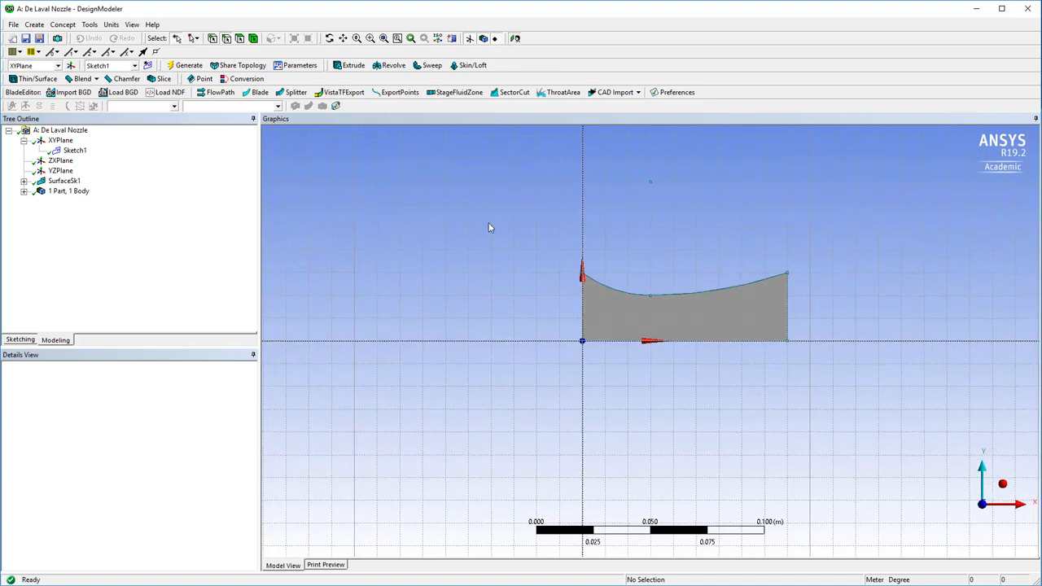
Step: Examine the nozzle sketch and the centre point of the converging wall arc above the throat
scroll(475, 223, down, 2)
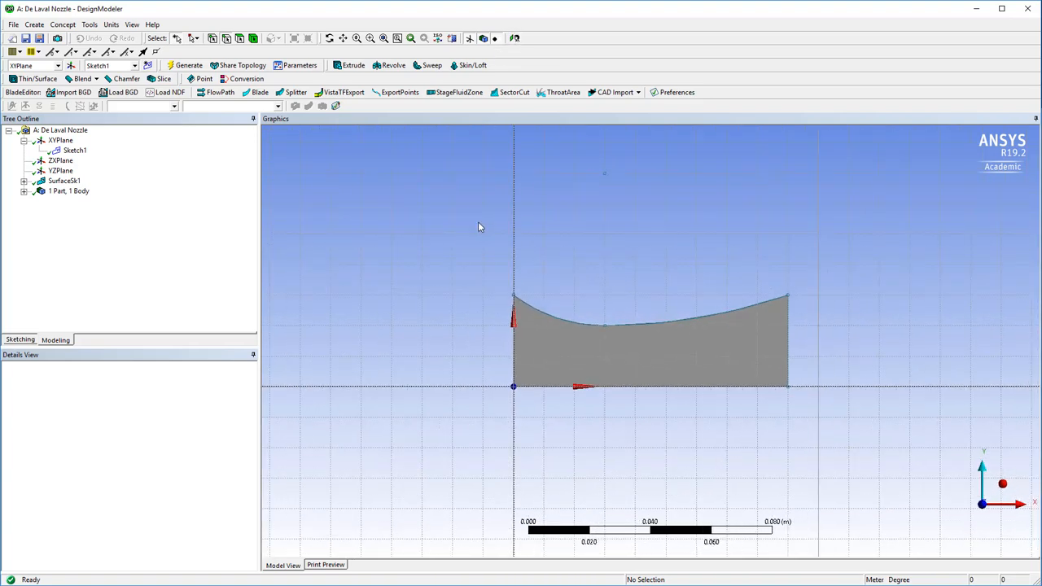
click(23, 341)
scroll(350, 328, down, 5)
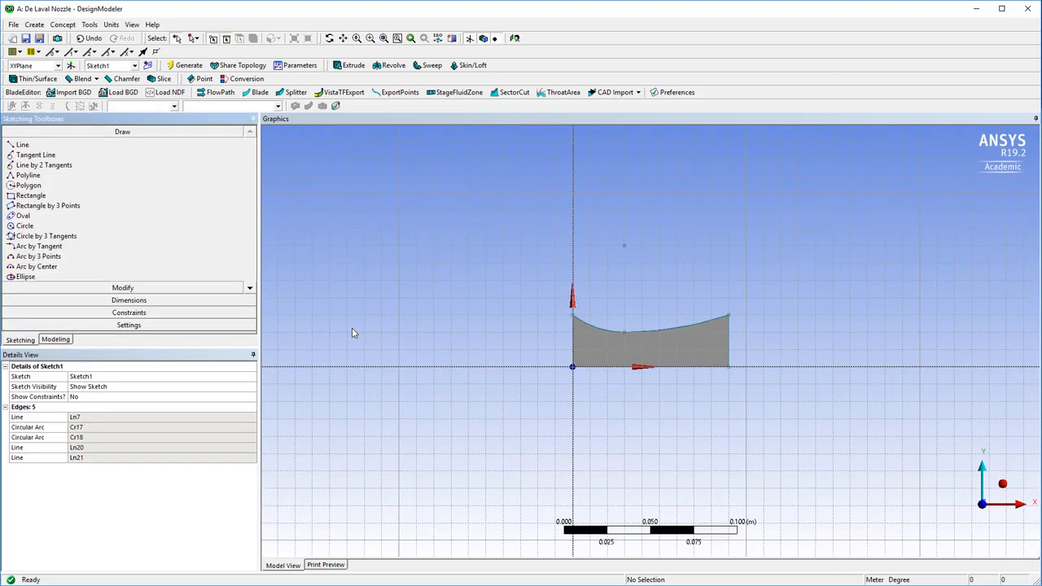
scroll(352, 332, down, 2)
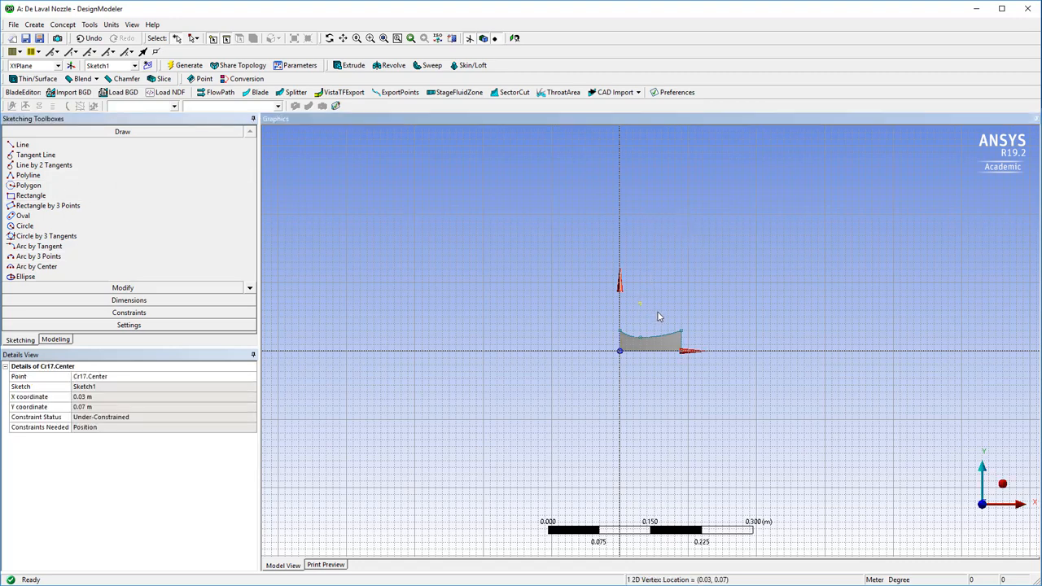
scroll(643, 334, up, 5)
scroll(581, 356, up, 3)
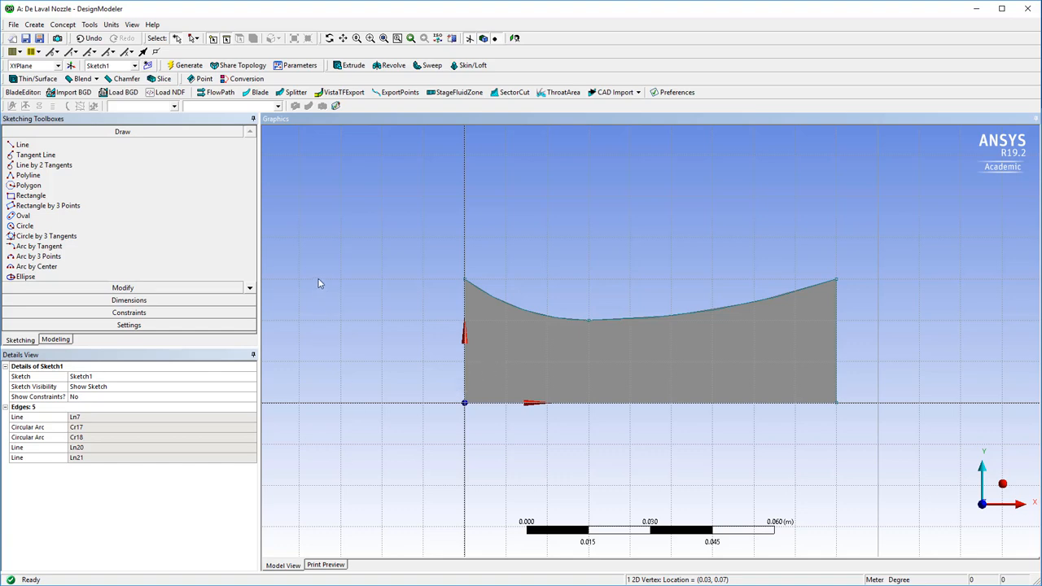
click(55, 339)
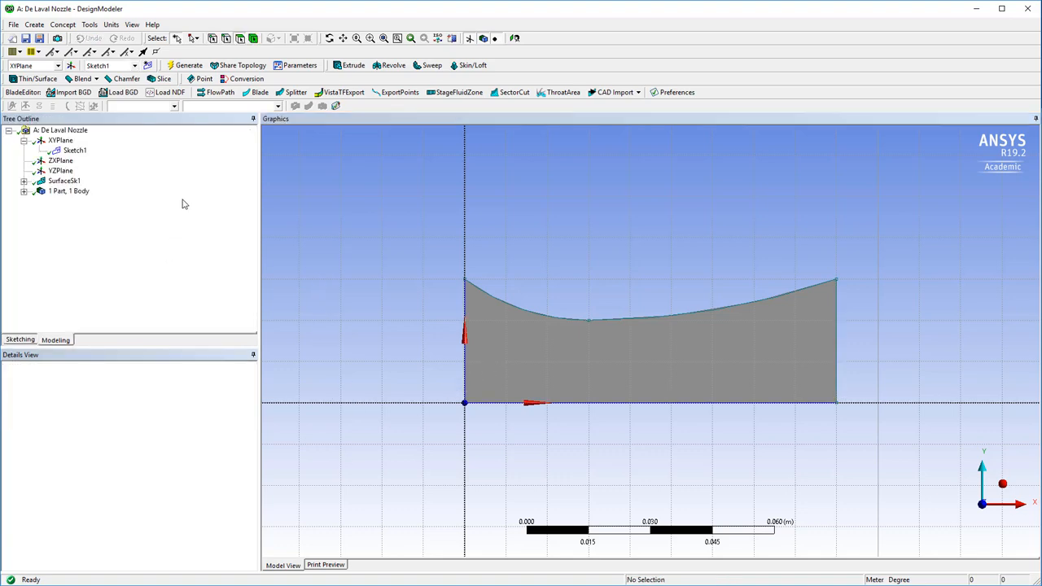
Step: Try a Point feature with its definition set to From Coordinates File, browsing for the file without loading one
click(35, 24)
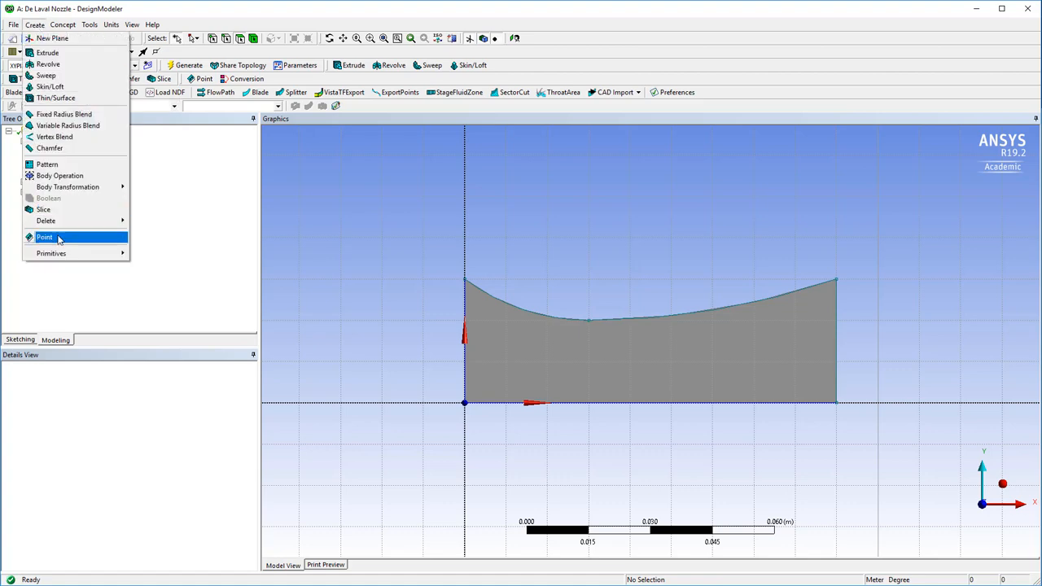
click(56, 237)
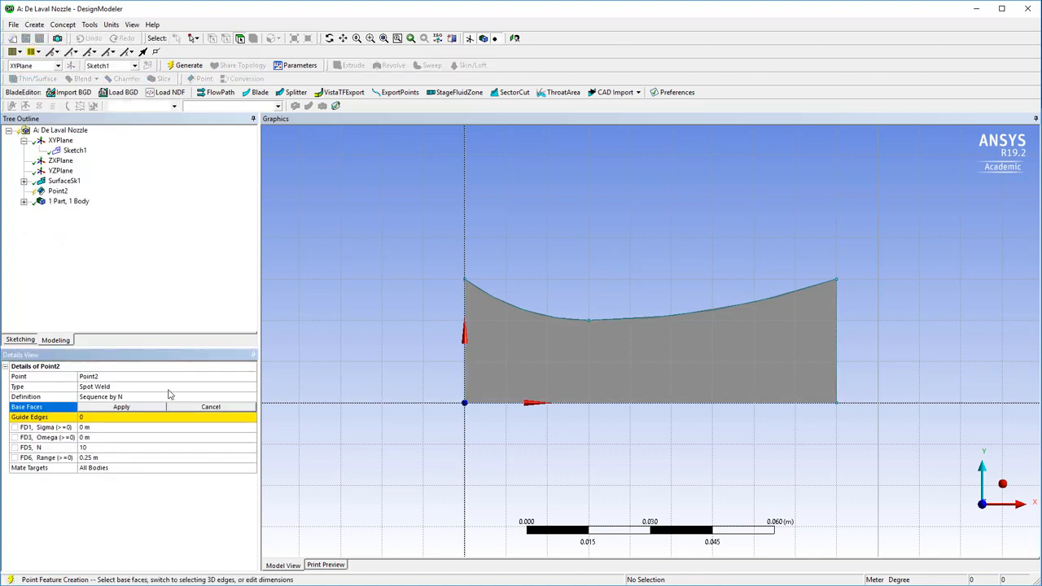
click(238, 398)
click(250, 397)
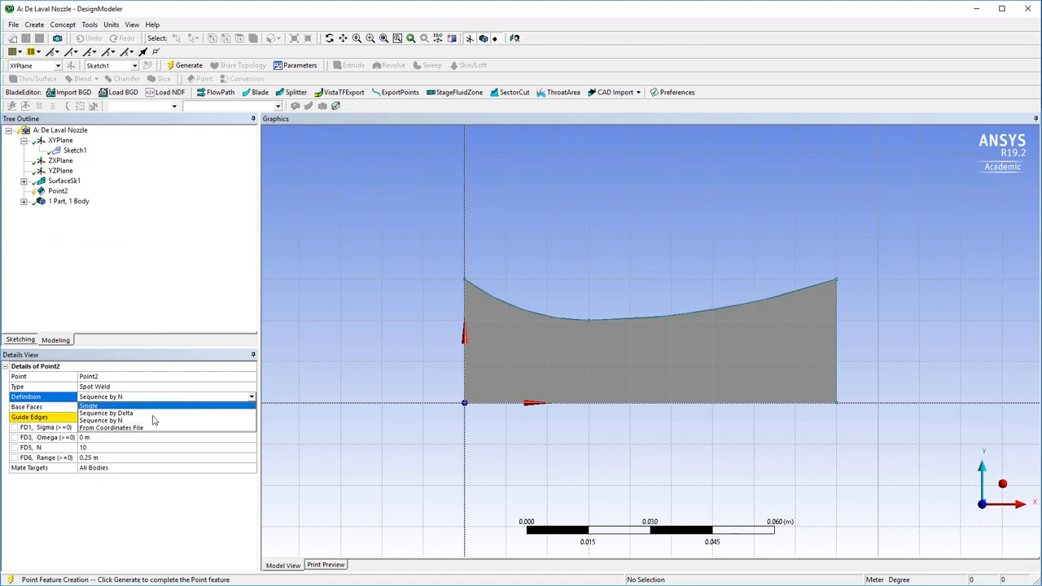
click(102, 429)
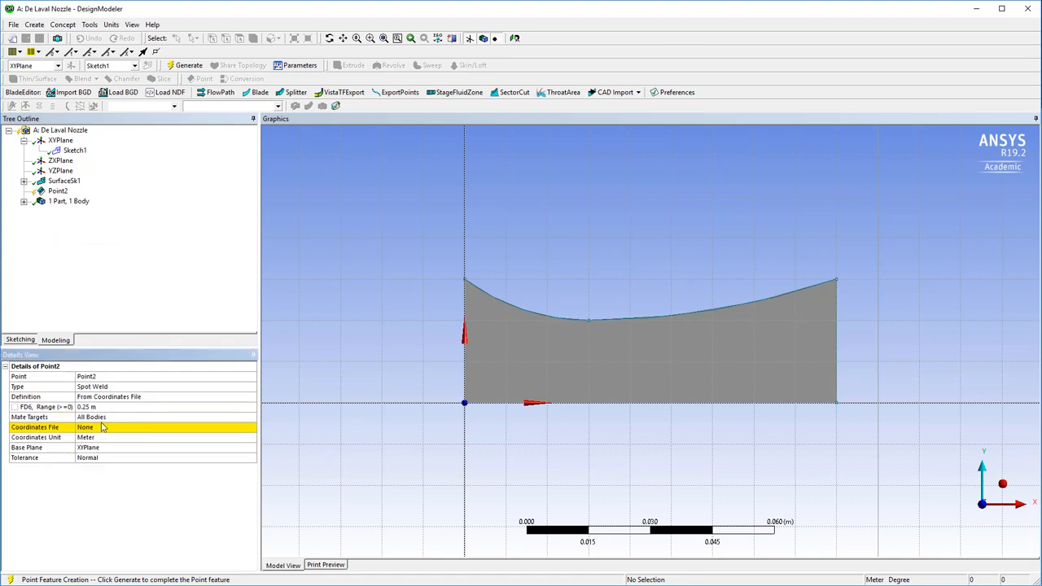
click(234, 429)
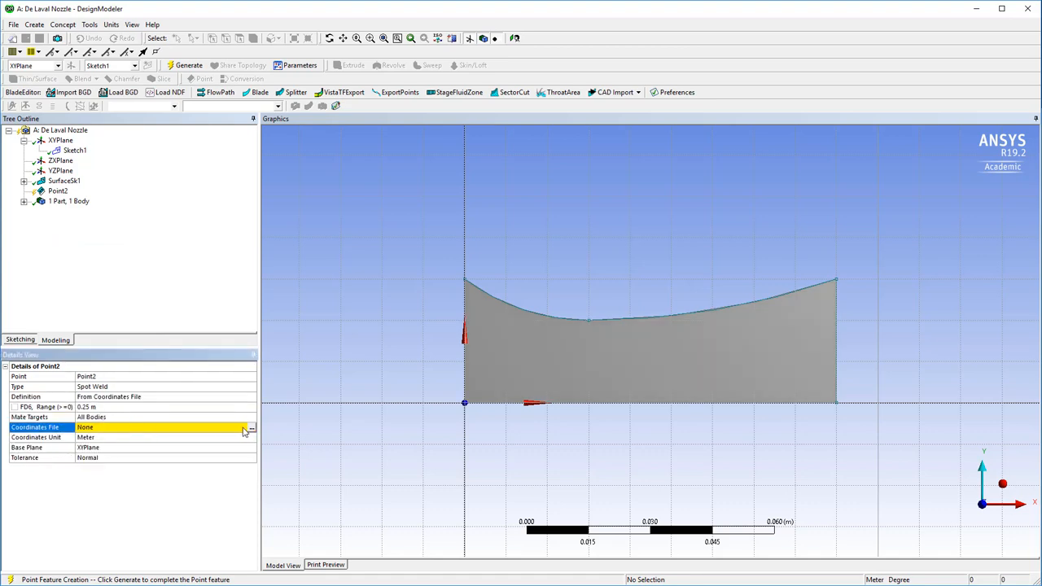
click(251, 428)
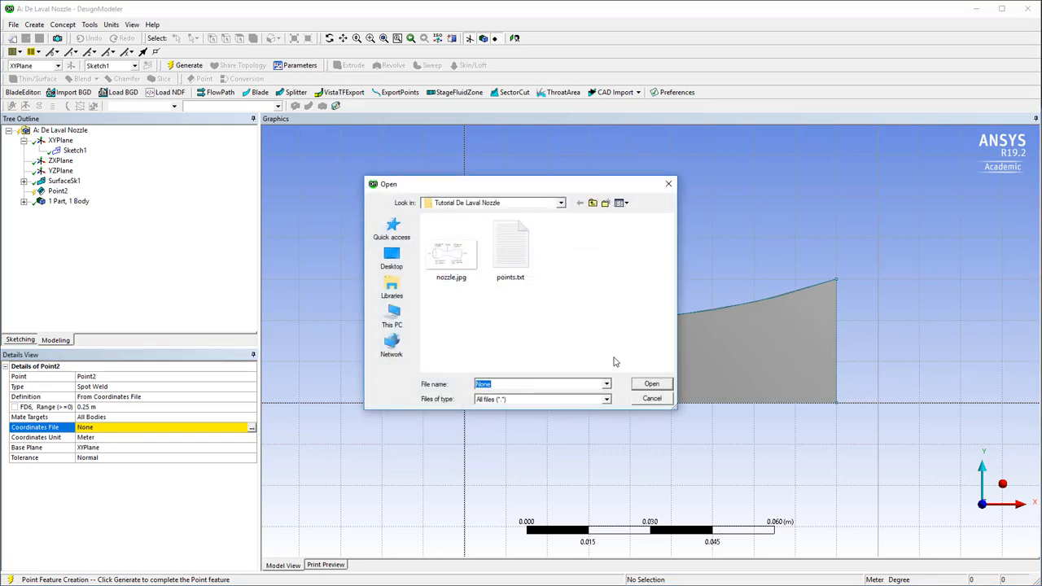
click(651, 398)
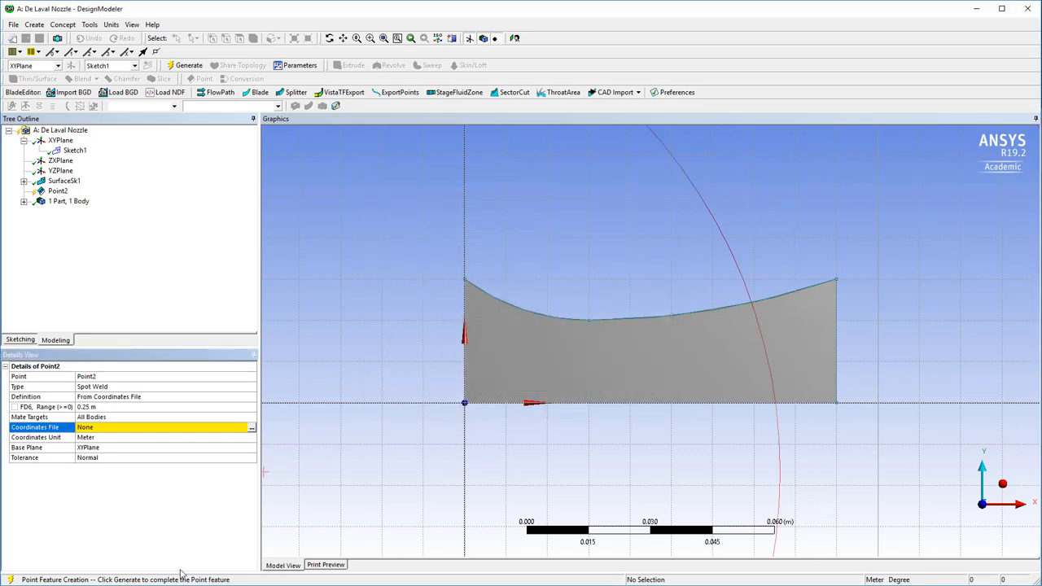
Step: Delete the unfinished Point2 feature from the model tree
key(alt+Tab)
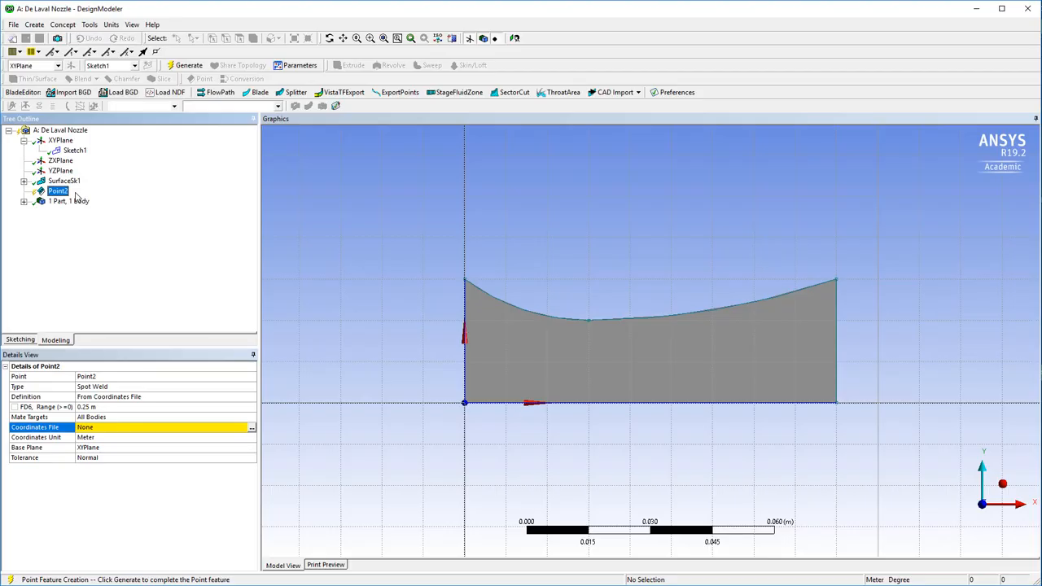
key(Delete)
key(Return)
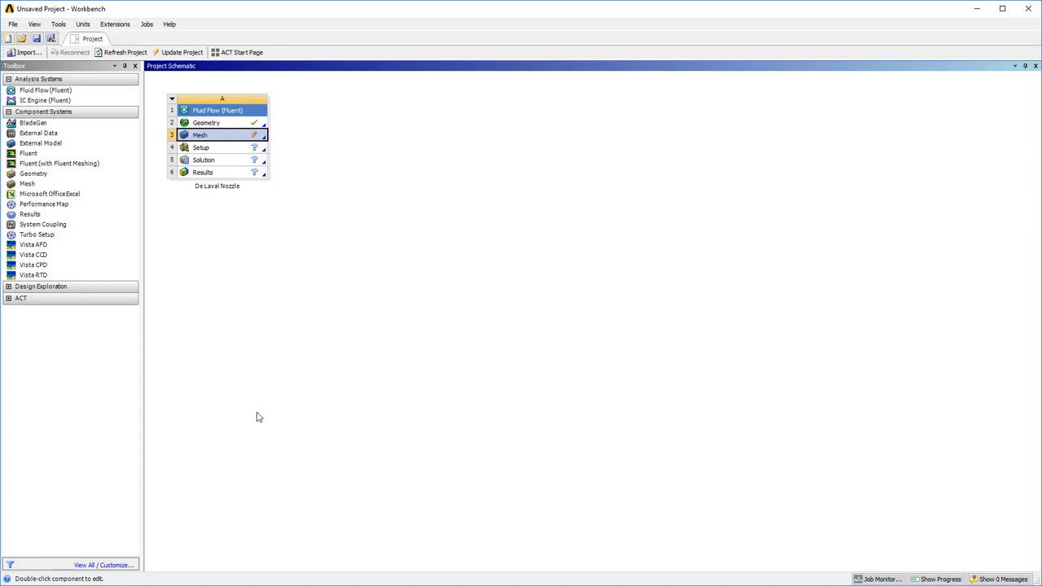
Step: From the Workbench project, open the Mesh cell of the De Laval Nozzle system in Meshing and view the surface from the front
right_click(218, 135)
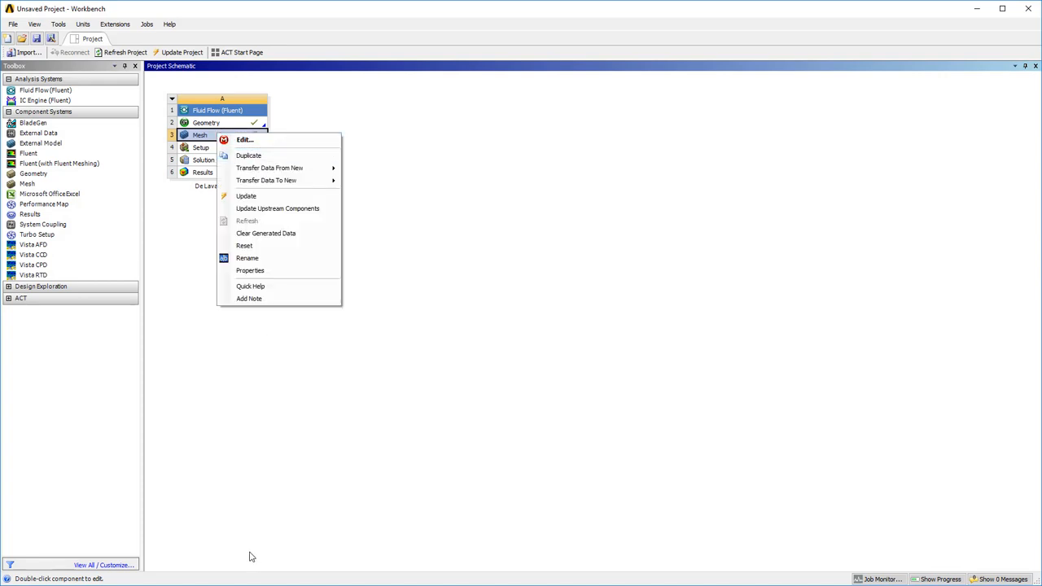
click(280, 540)
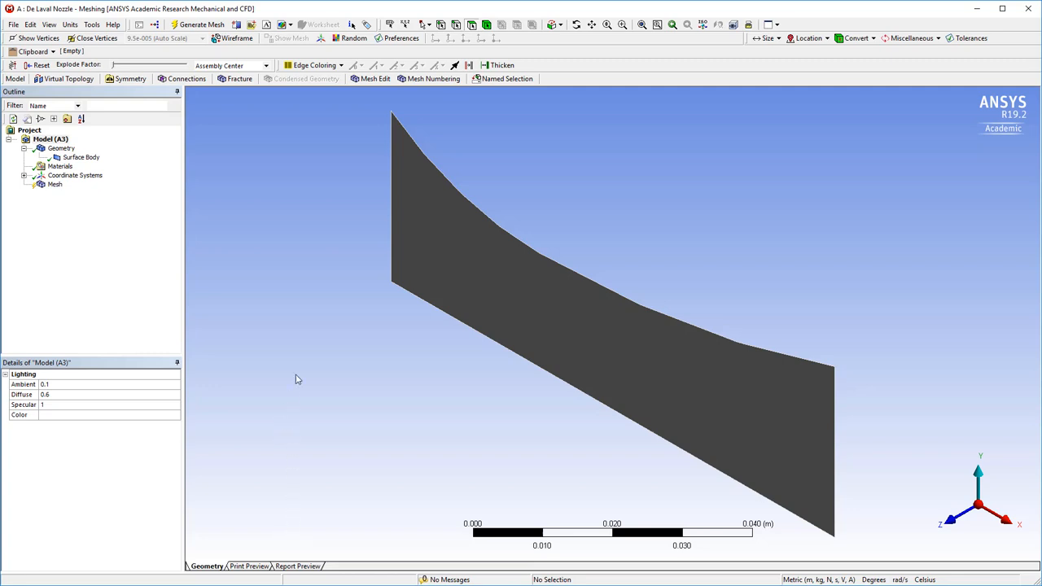
right_click(312, 343)
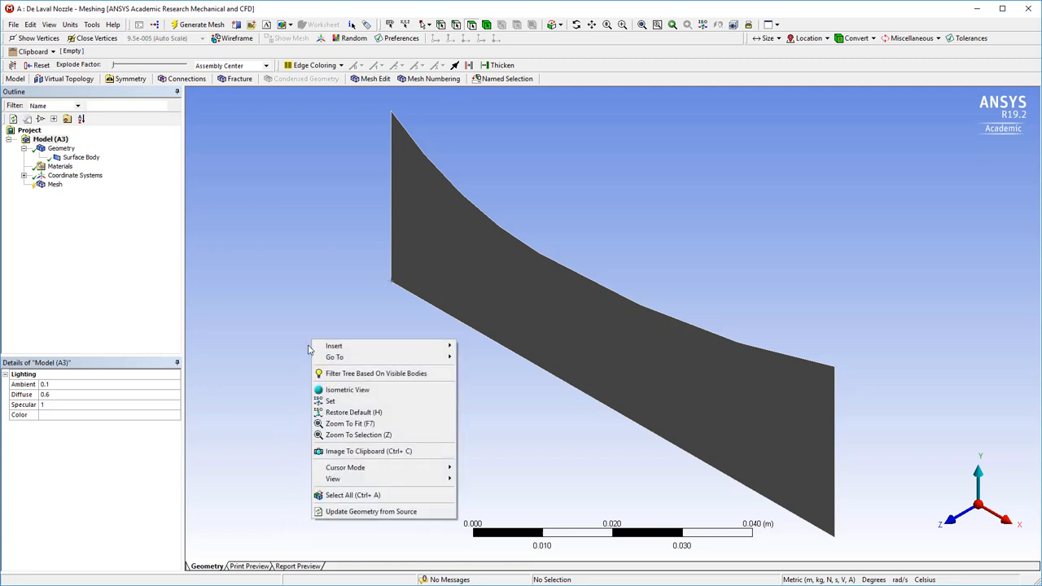
mouse_move(365, 480)
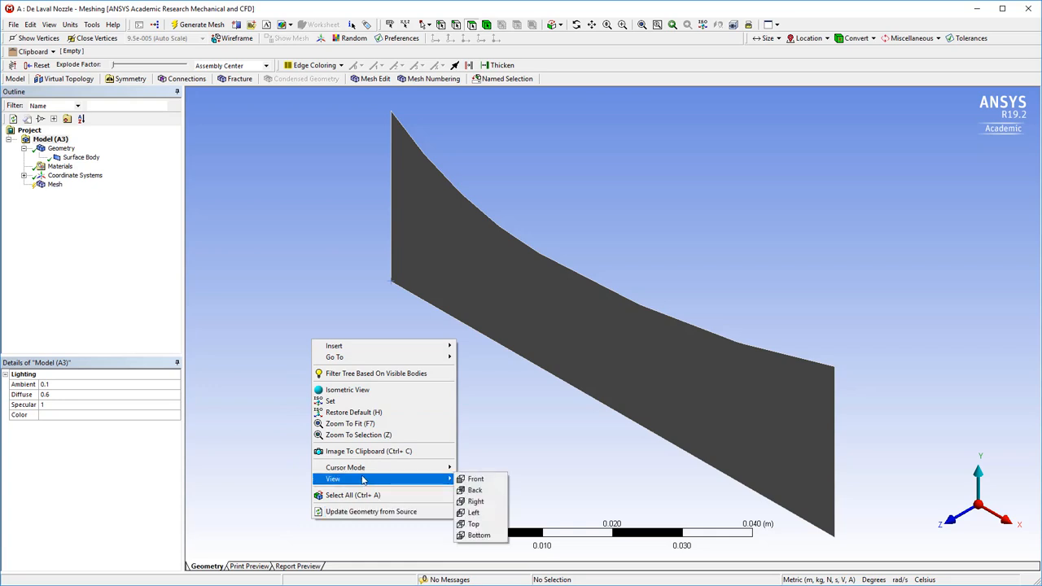
click(476, 479)
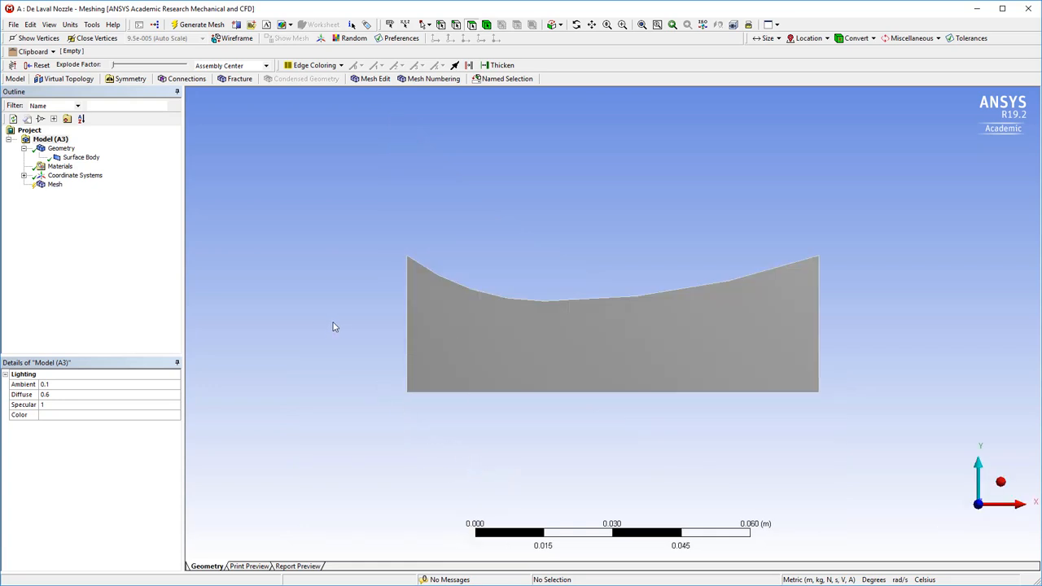
Step: Set the Fluid/Solid material property of the surface body to Fluid
click(79, 160)
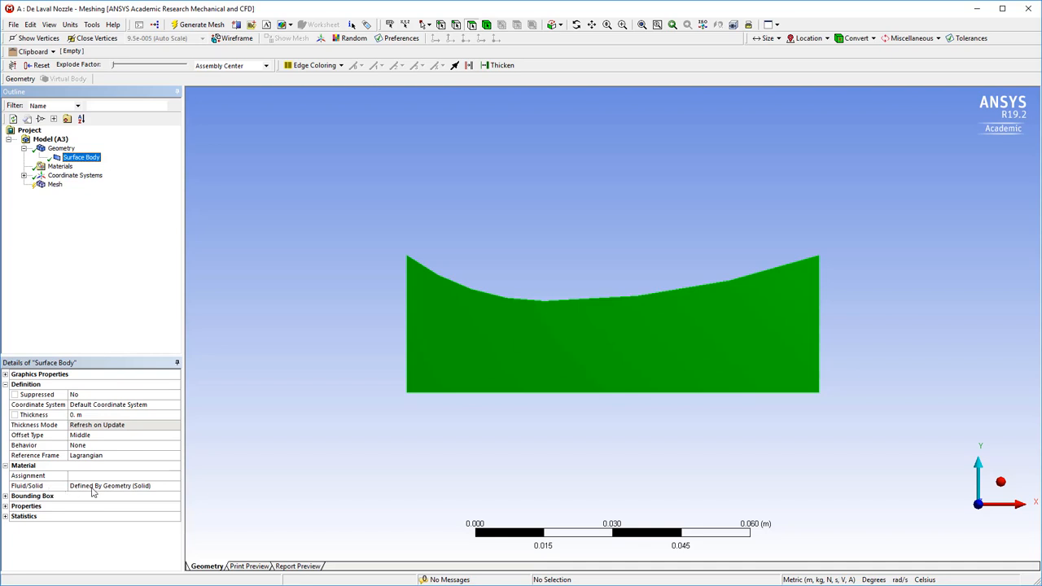
click(174, 487)
click(175, 487)
click(124, 505)
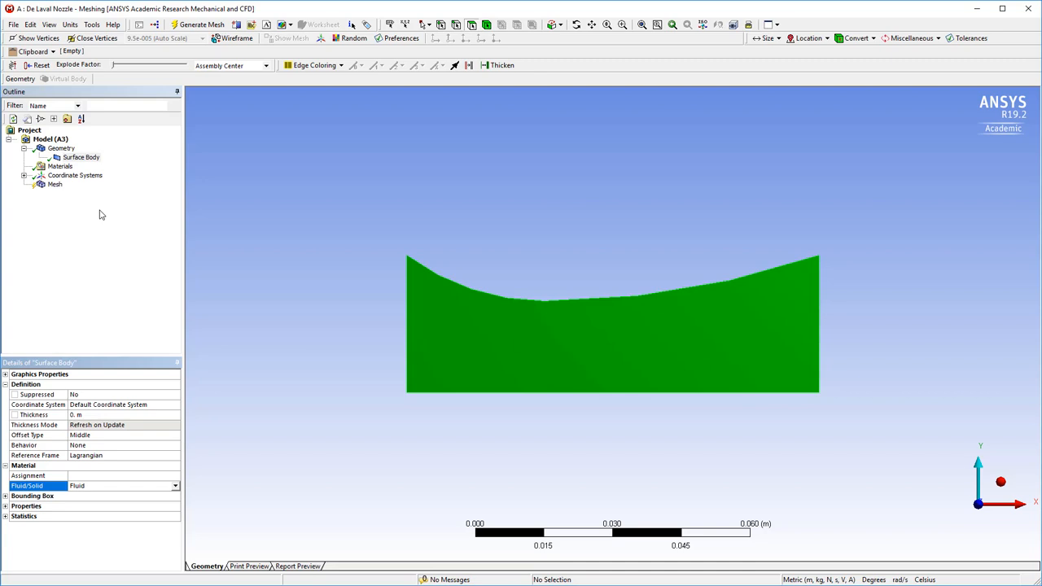
Step: Generate the mesh of the nozzle surface with the default settings
click(55, 186)
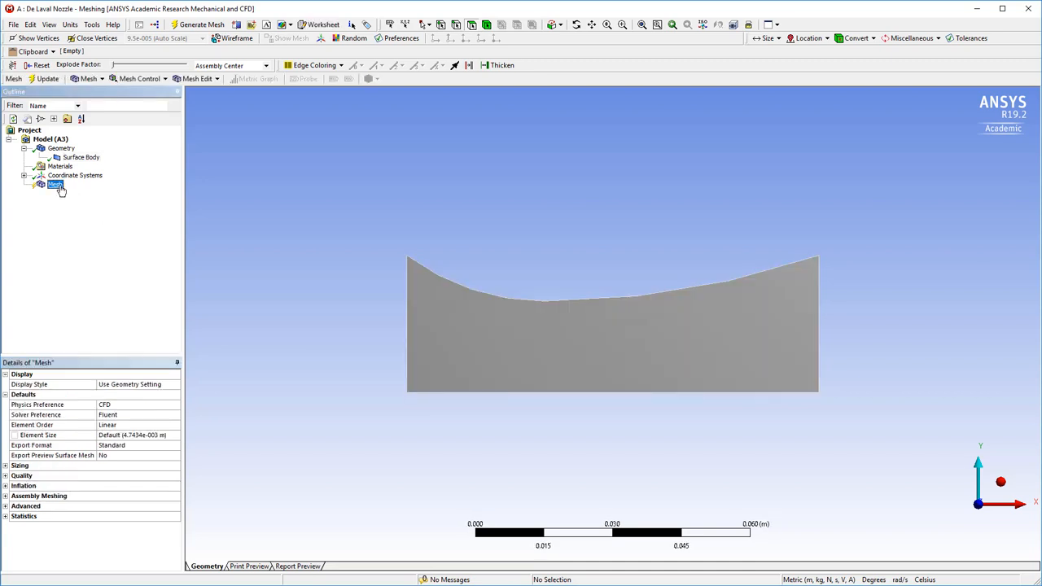
right_click(56, 185)
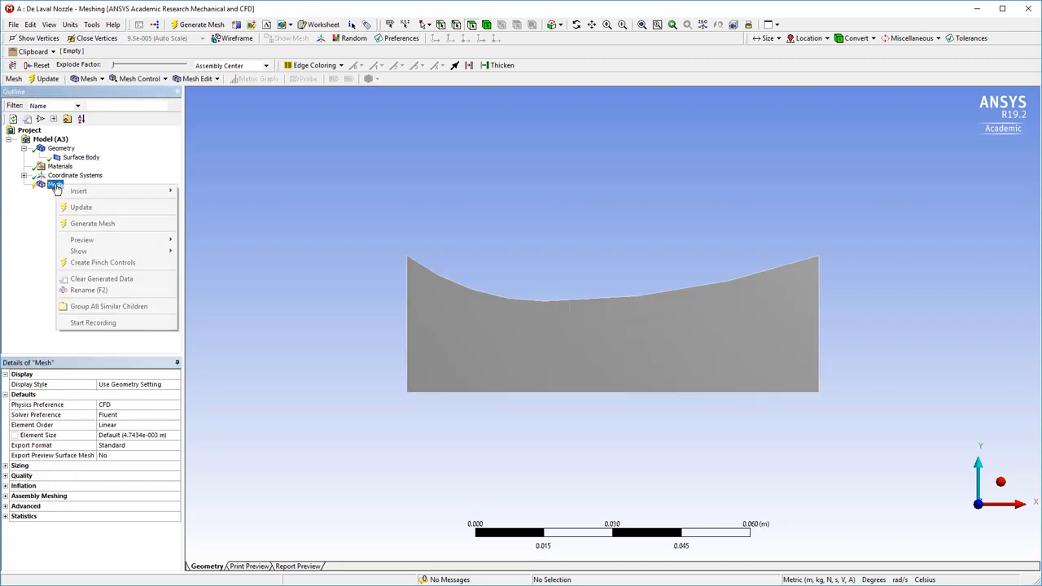
click(117, 225)
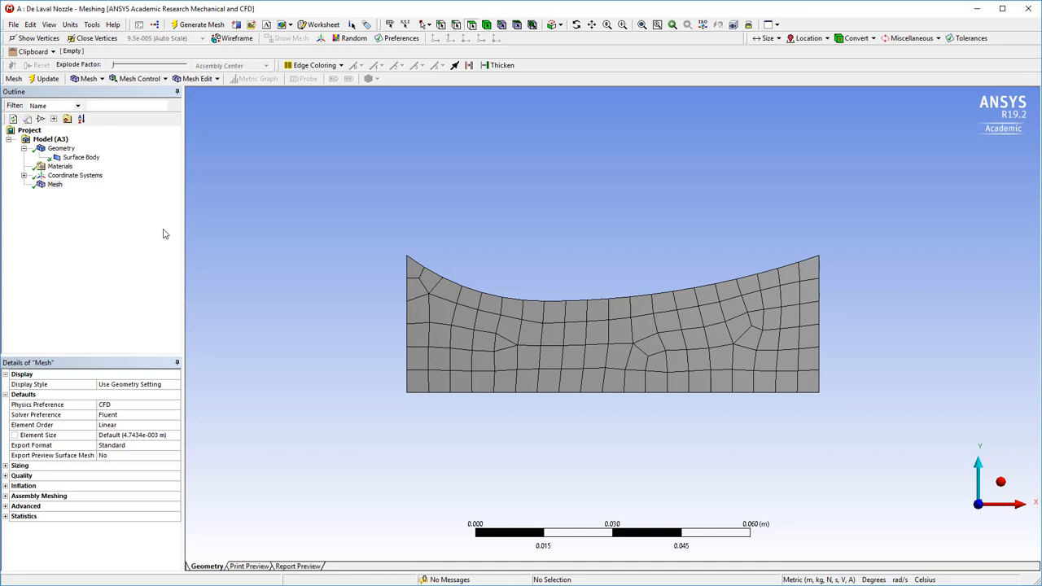
Step: Add a mapped quadrilateral Face Meshing control on the nozzle face and update the mesh
right_click(57, 186)
mouse_move(101, 192)
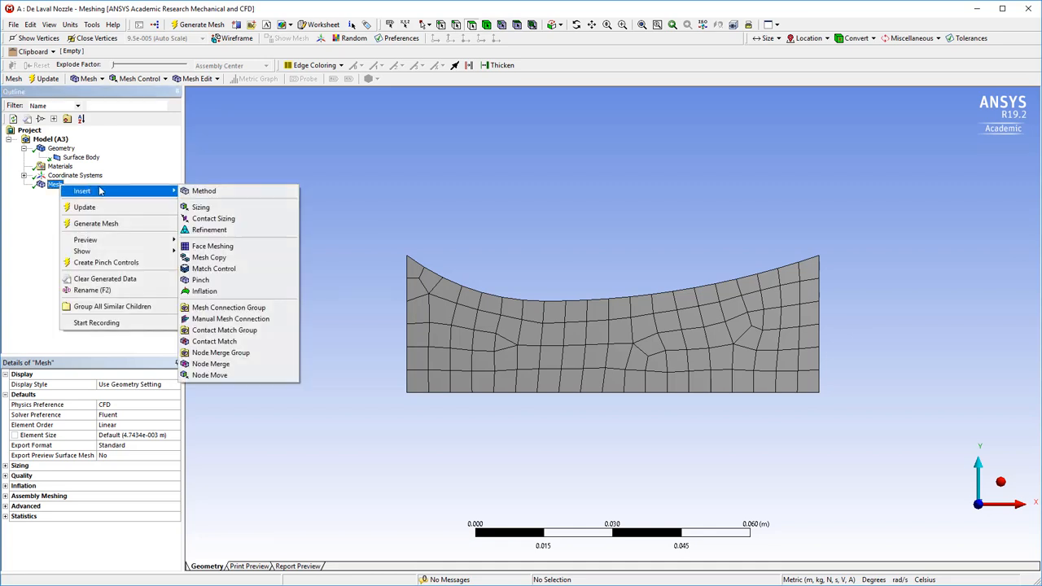
click(211, 246)
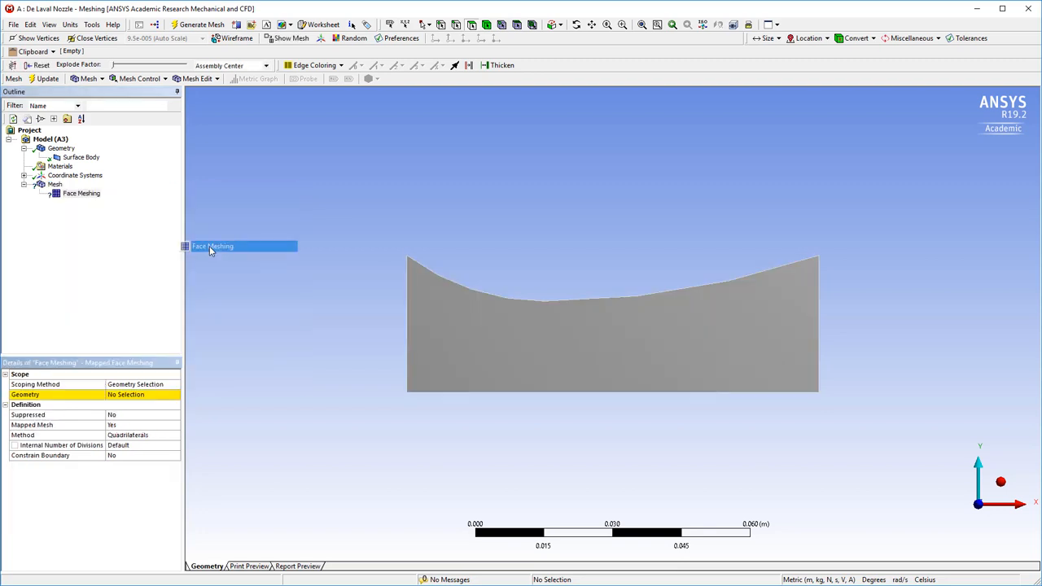
click(483, 318)
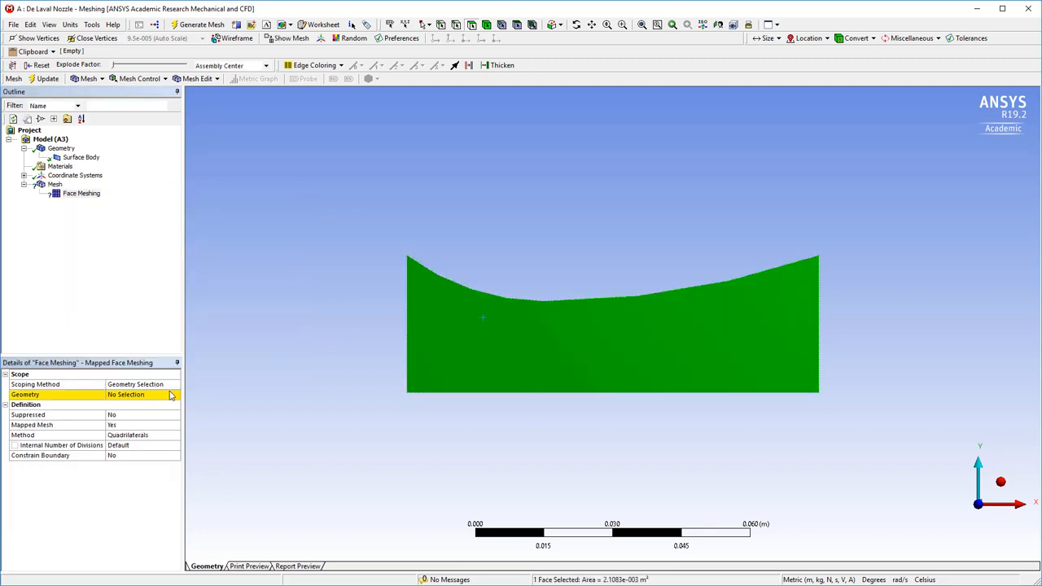
click(120, 394)
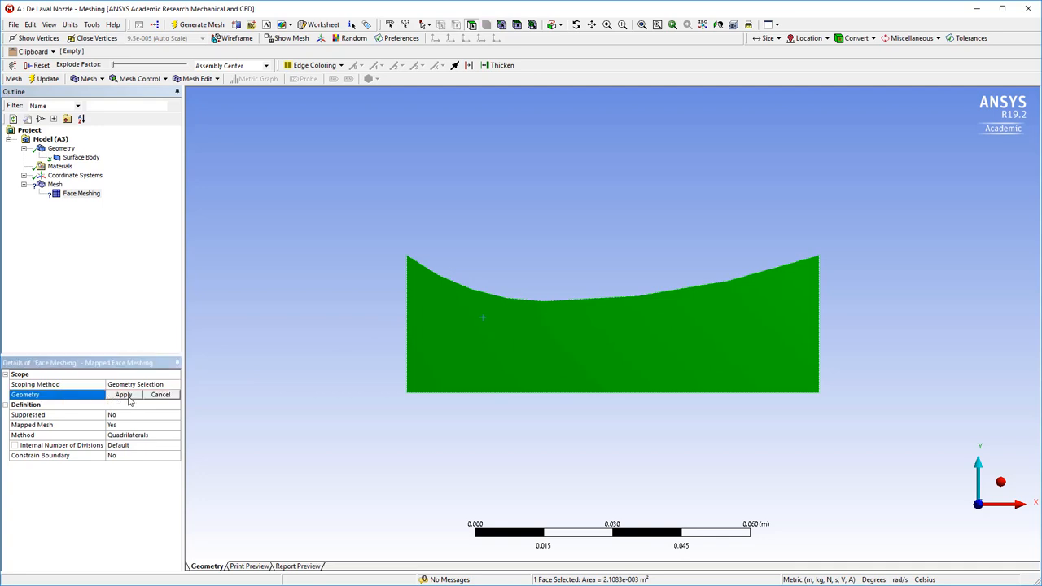
click(127, 397)
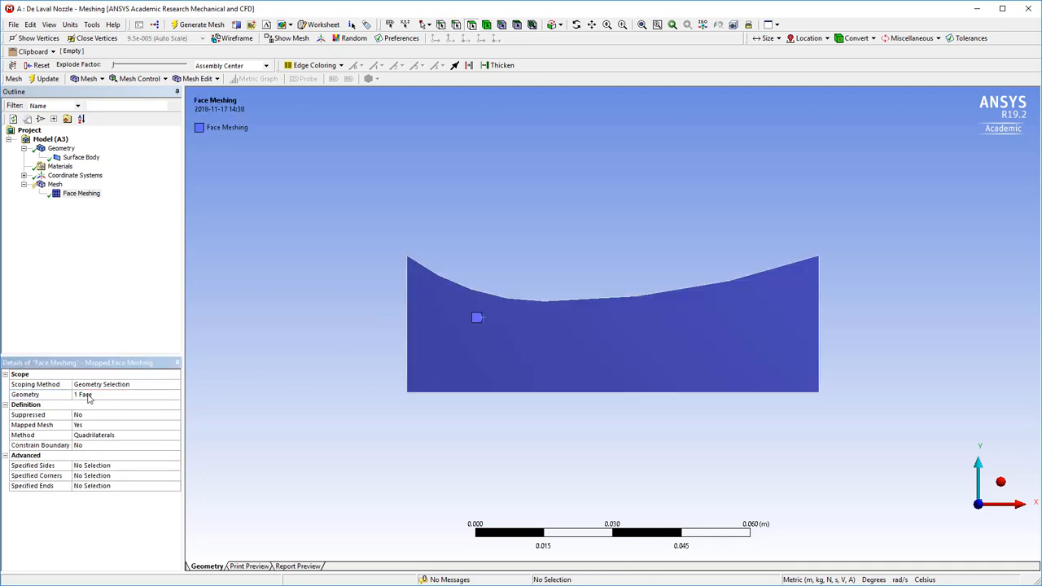
click(46, 78)
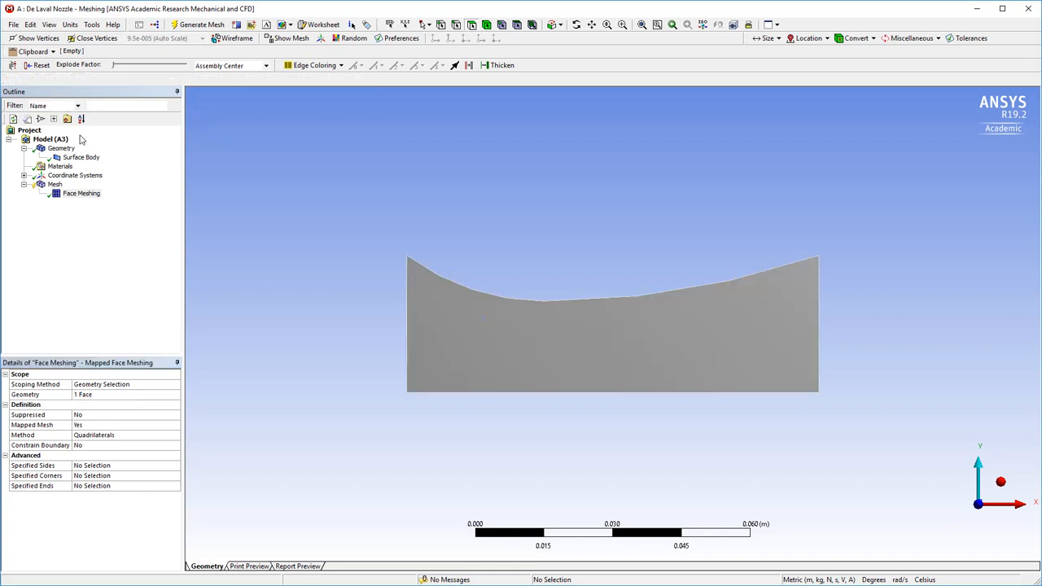
click(57, 186)
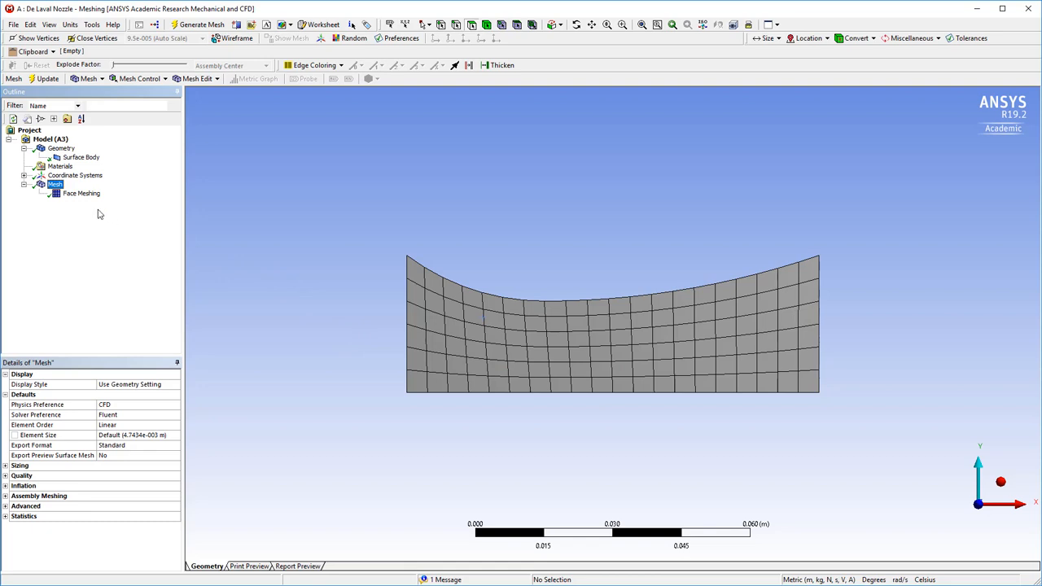
Step: Add a Sizing control to the mesh, scoped to the nozzle face
right_click(57, 187)
mouse_move(129, 194)
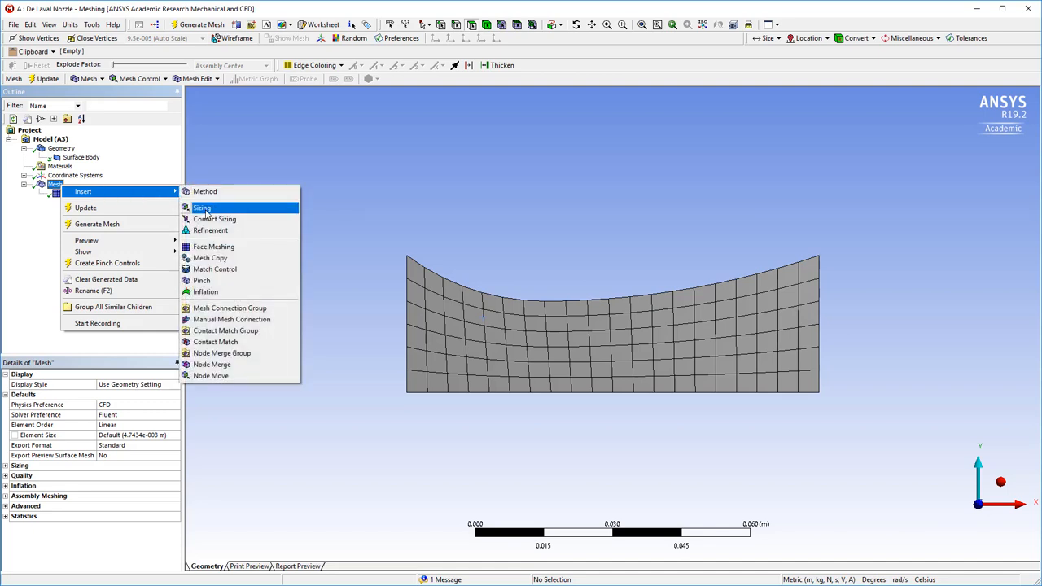
click(204, 209)
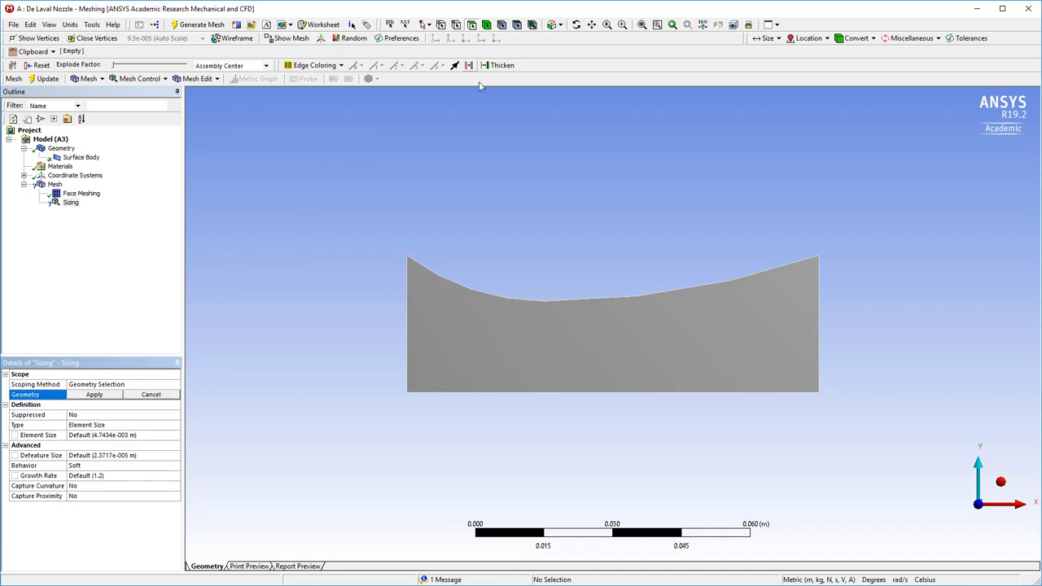
click(507, 347)
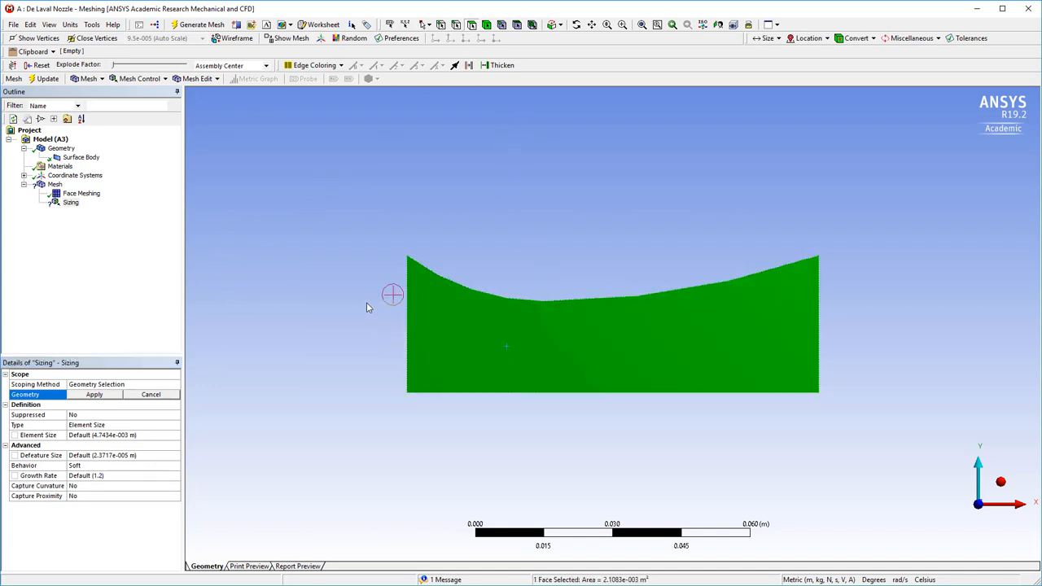
click(96, 396)
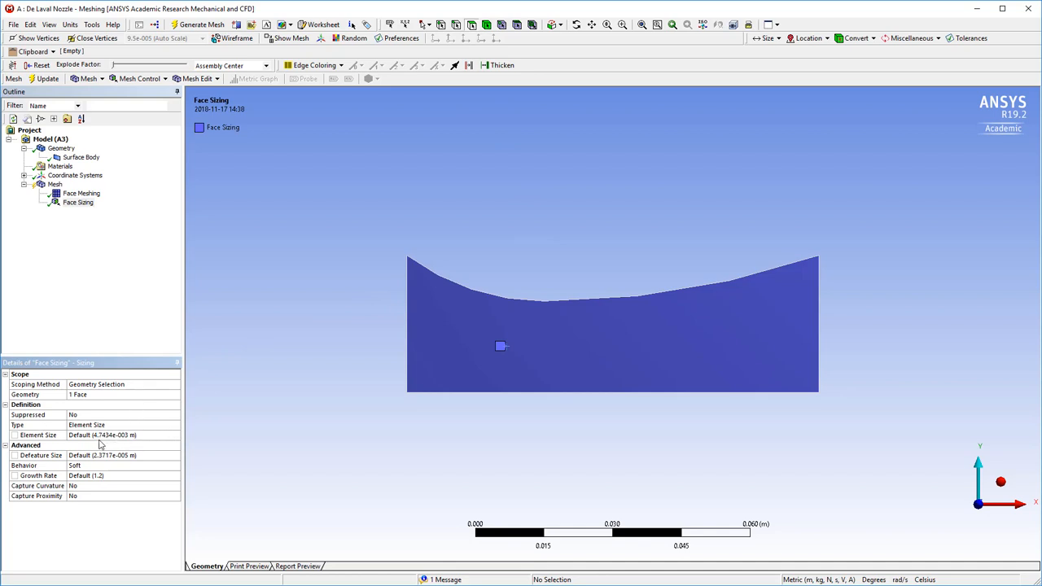
Step: Set the face sizing's element size to 2e-3 m, update the mesh and display it
click(155, 437)
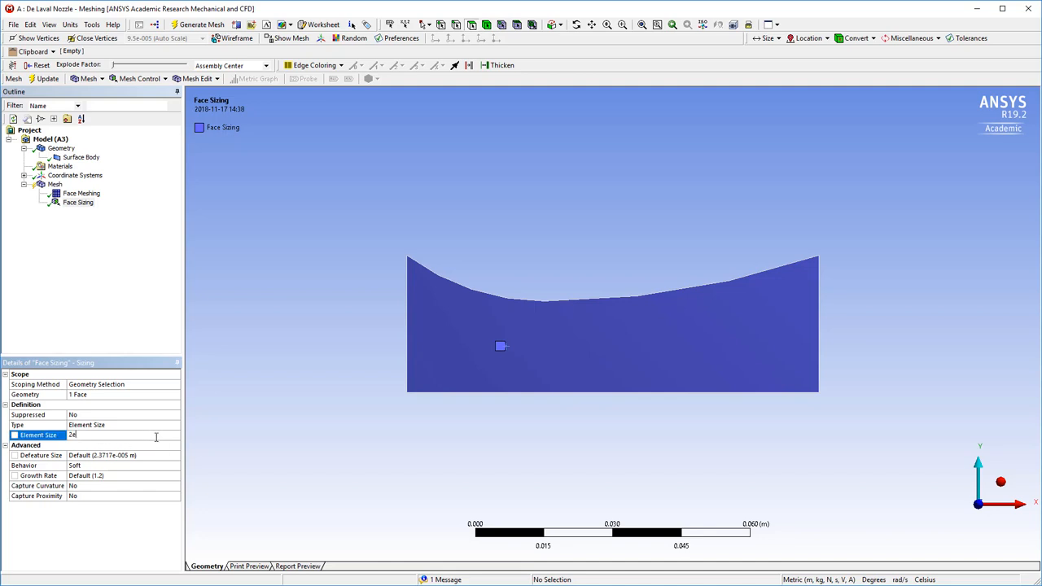
text(2.e-003)
key(Return)
click(85, 192)
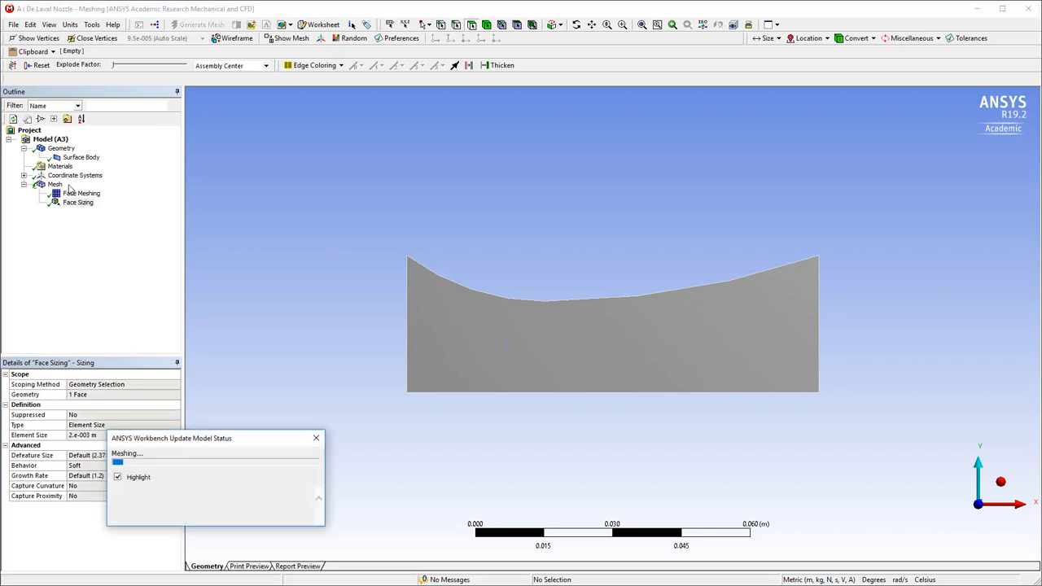
click(54, 186)
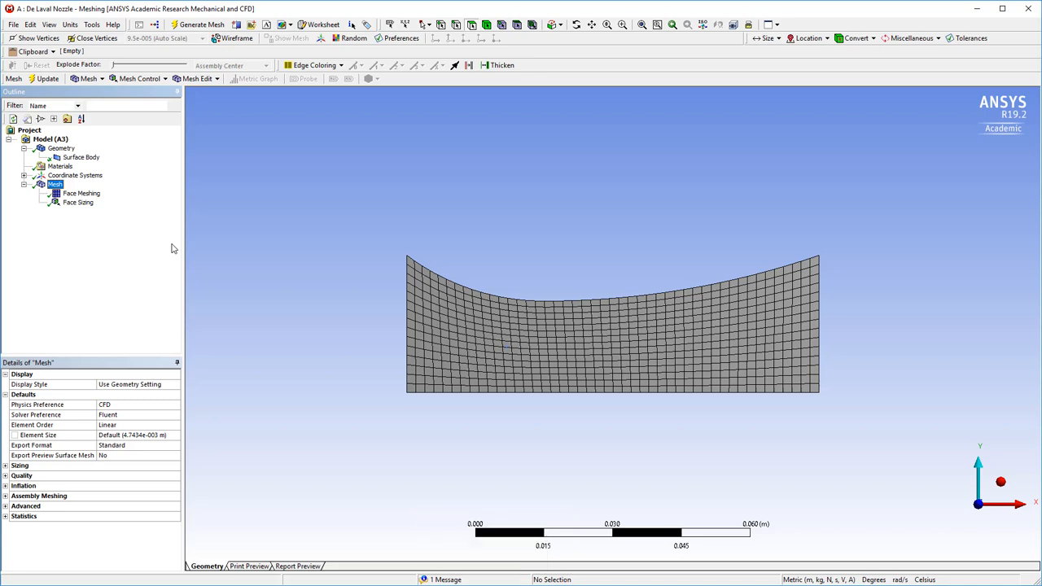
Step: Delete the Face Sizing control from the mesh
click(78, 205)
key(Delete)
key(Return)
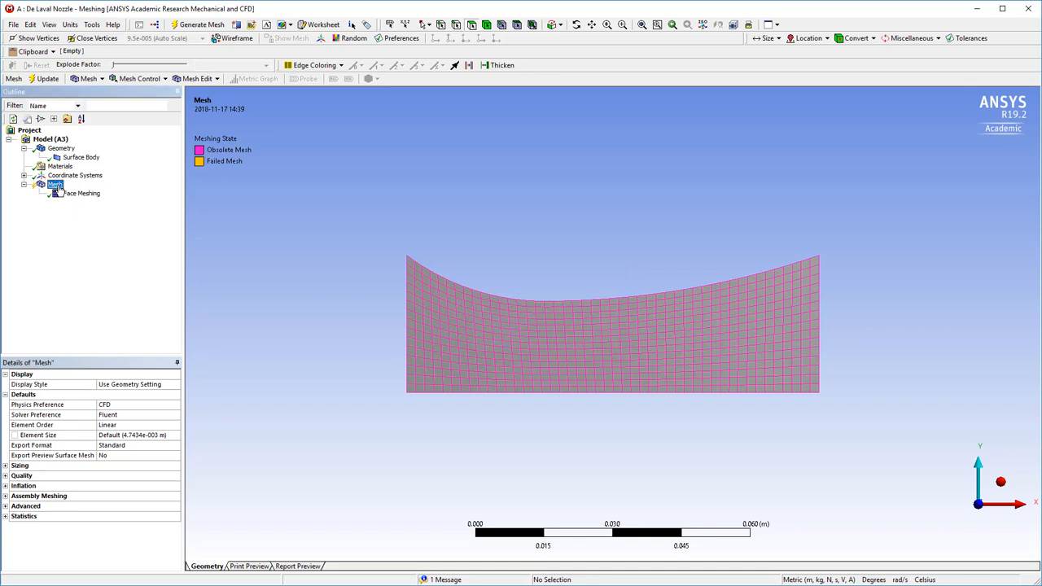
Step: Add a Sizing control to the mesh, scoped to the nozzle's two vertical end edges
right_click(55, 185)
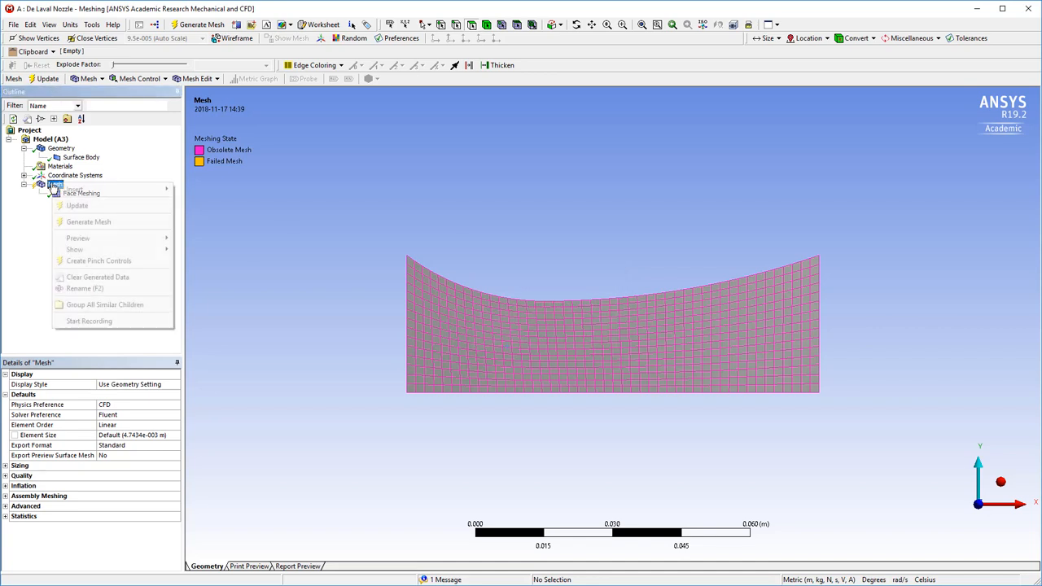
mouse_move(91, 192)
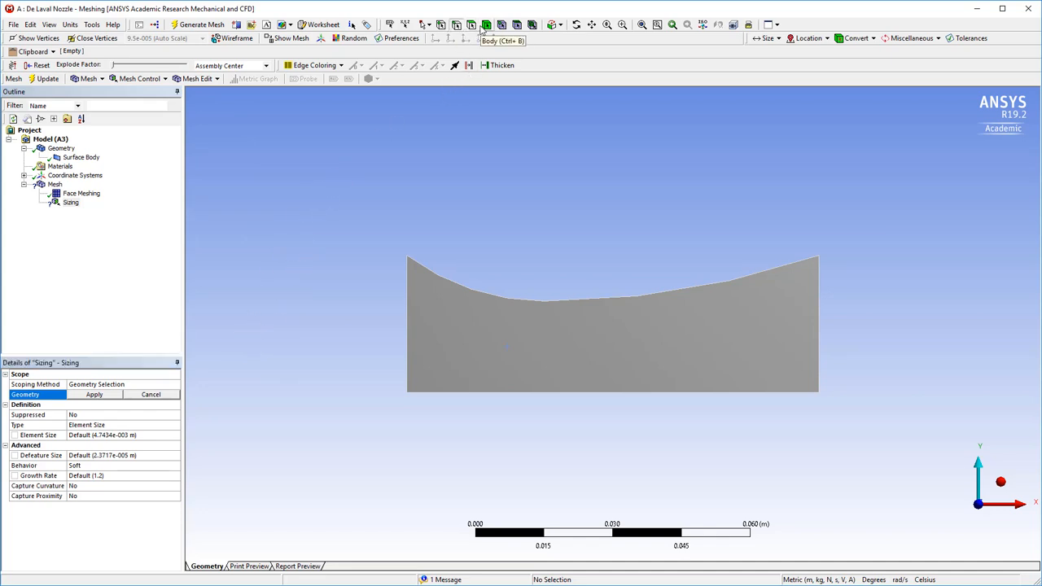
click(409, 293)
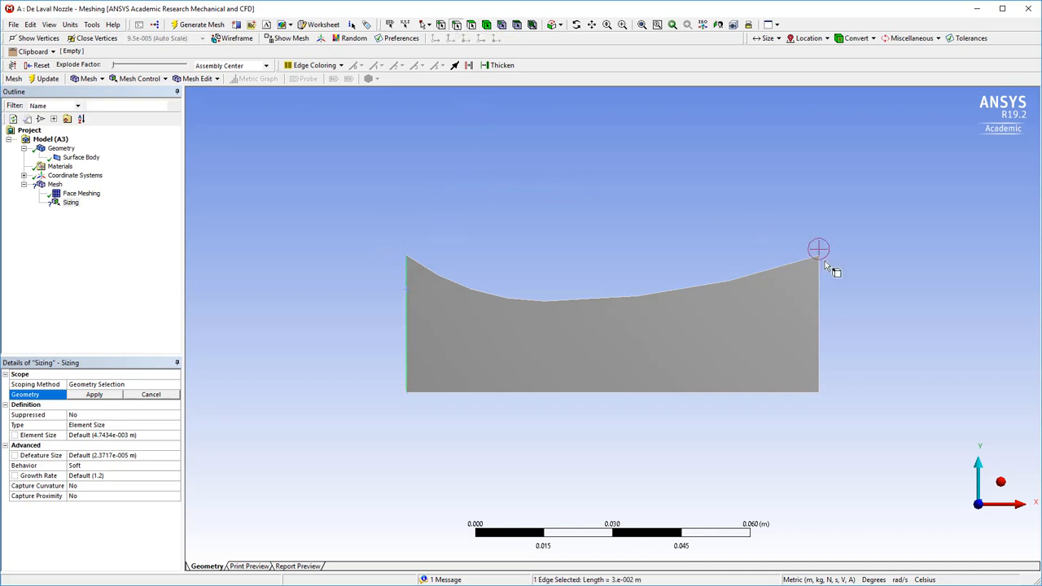
ctrl+click(820, 312)
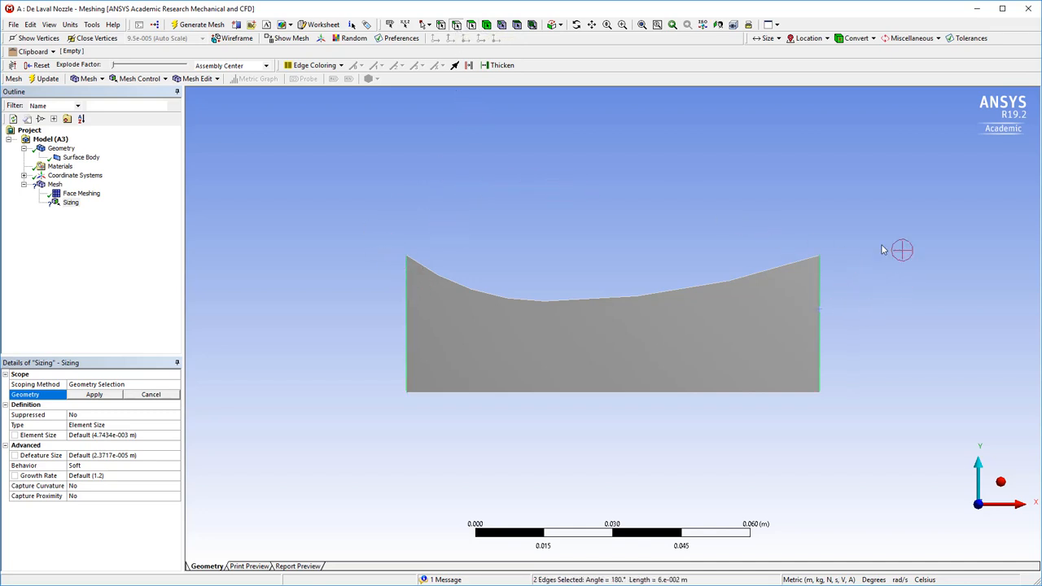
click(94, 395)
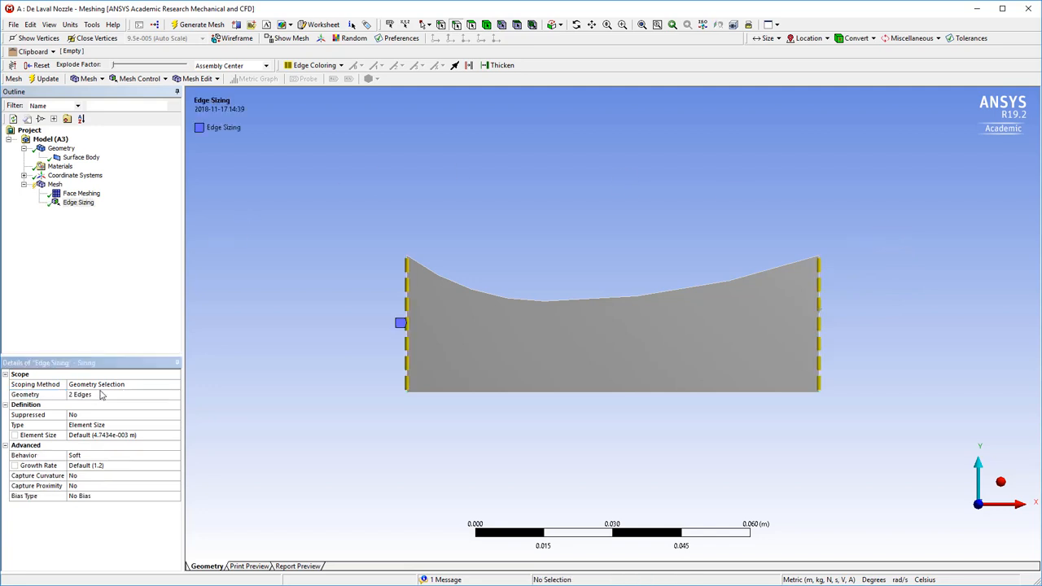
Step: Define the vertical edges' sizing by Number of Divisions with 25 divisions, then update and display the mesh
click(174, 426)
click(175, 425)
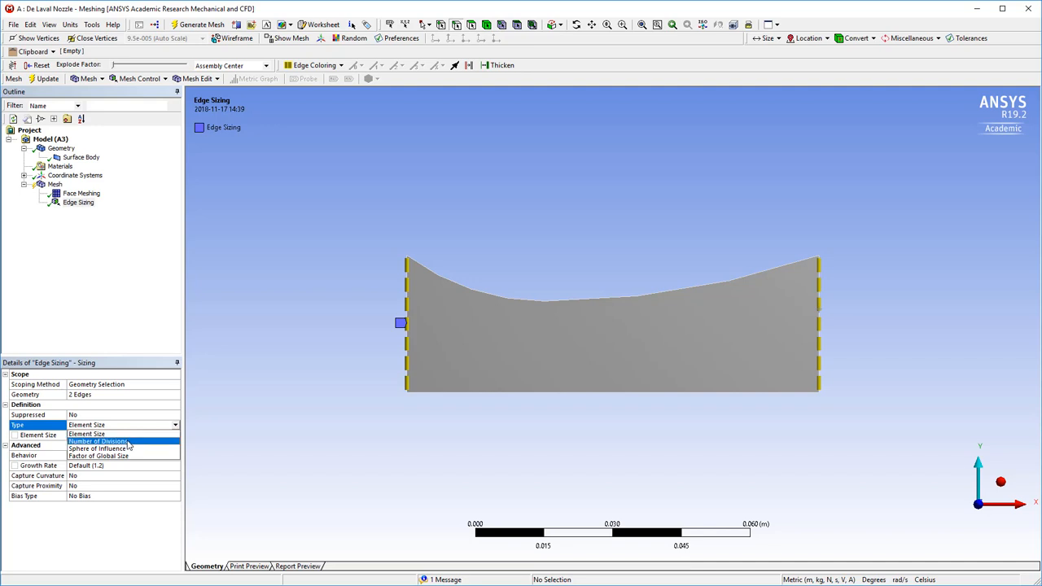
click(128, 440)
click(120, 436)
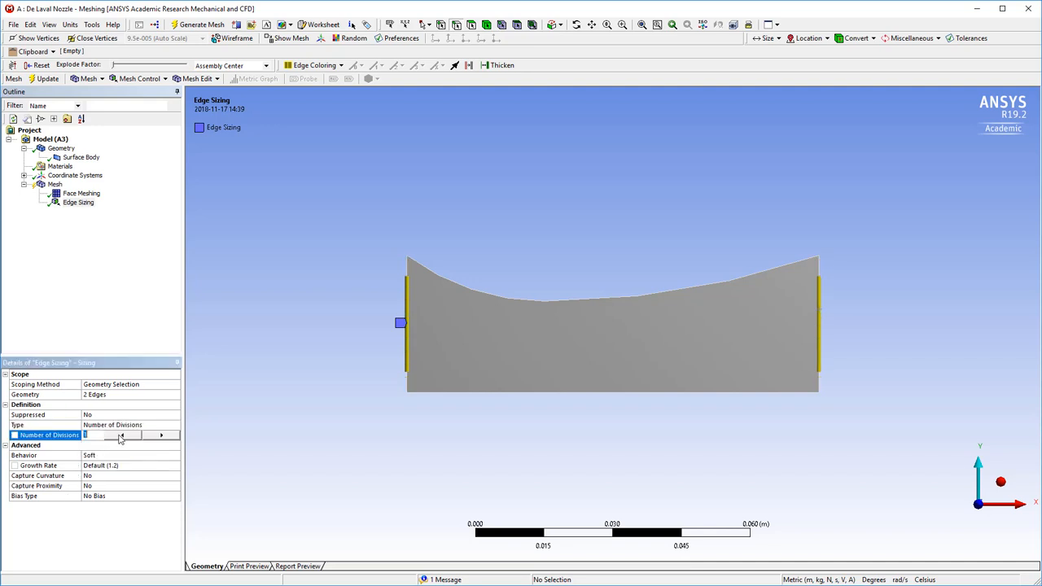
key(Return)
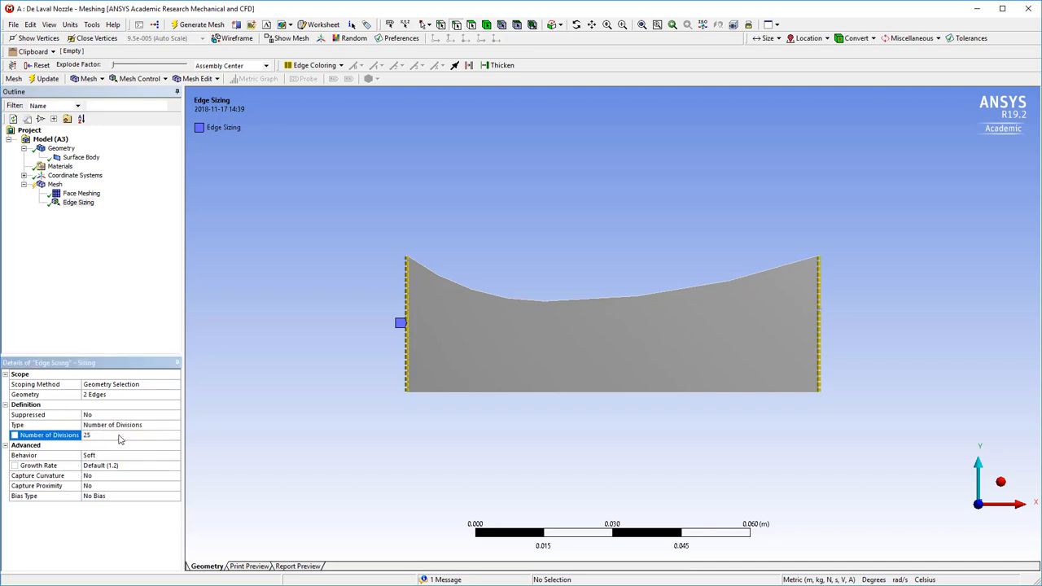
click(38, 78)
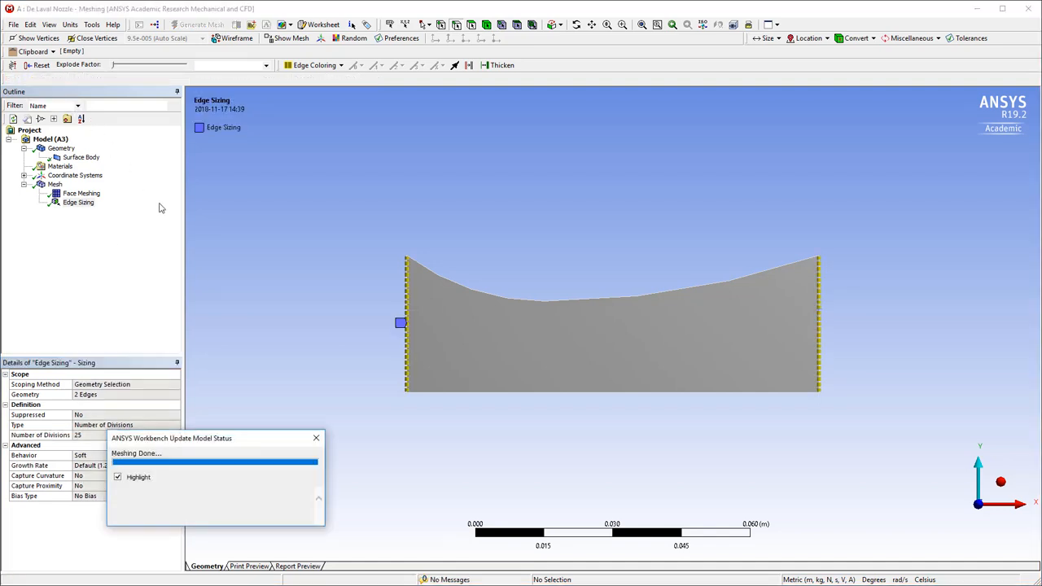
click(56, 185)
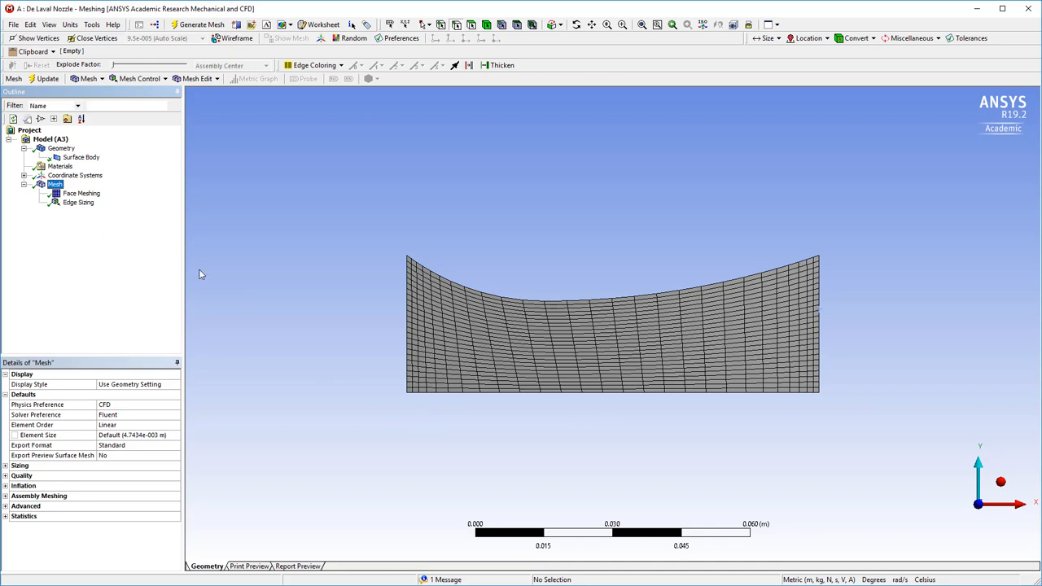
Step: Add a Sizing control to the mesh, scoped to the shorter, converging arc of the nozzle's upper wall
right_click(55, 187)
mouse_move(67, 194)
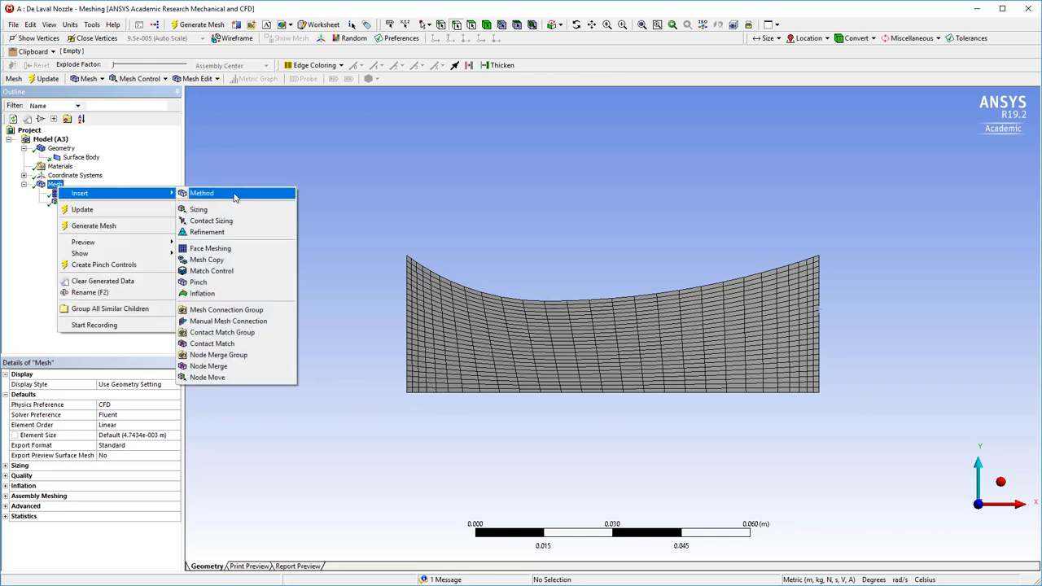
click(202, 211)
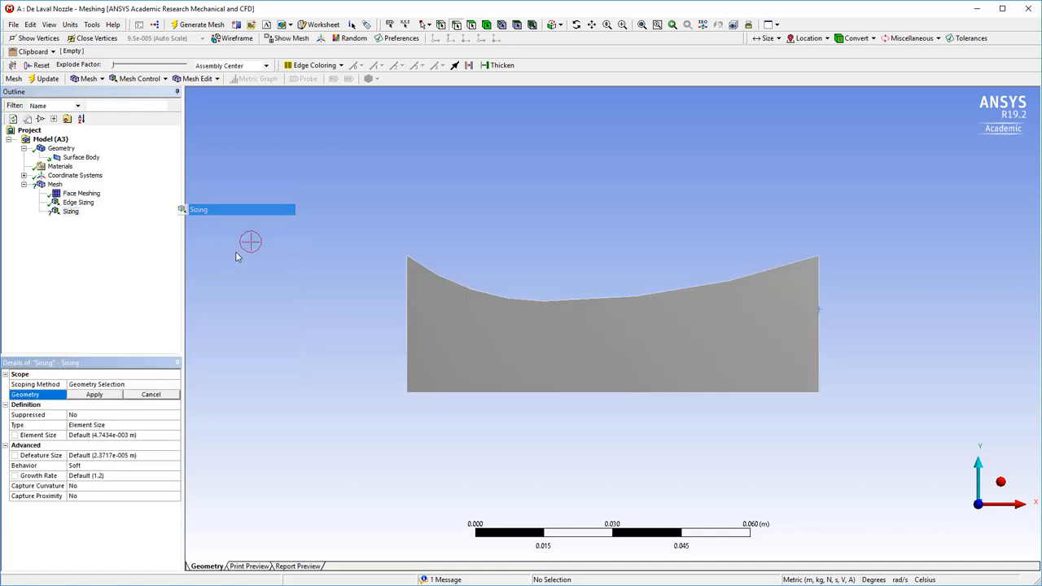
click(445, 280)
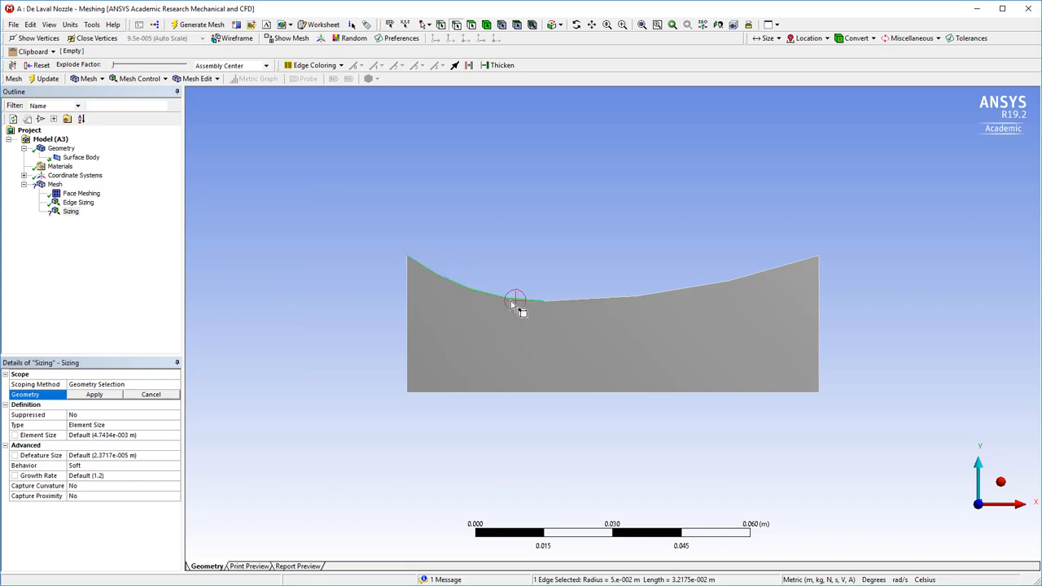
click(94, 395)
Step: Define the converging arc's sizing by Number of Divisions with 7 divisions
click(168, 438)
double_click(169, 426)
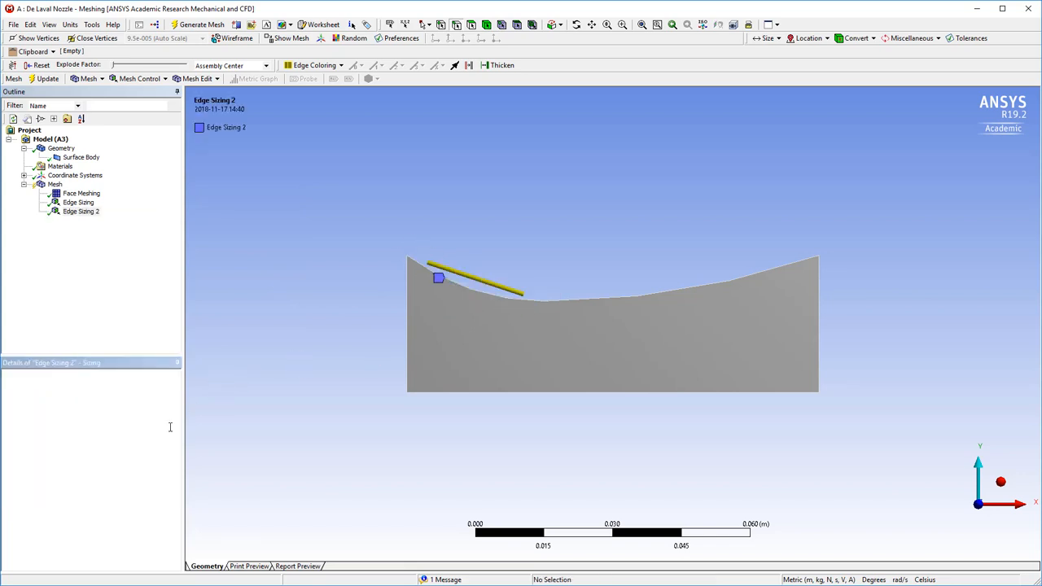
click(174, 425)
click(140, 440)
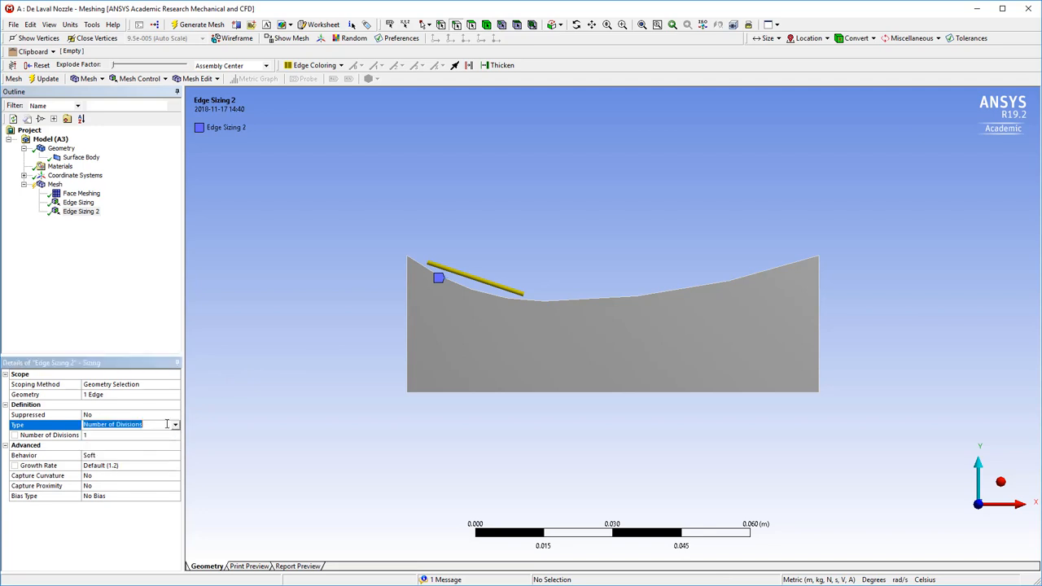
click(123, 436)
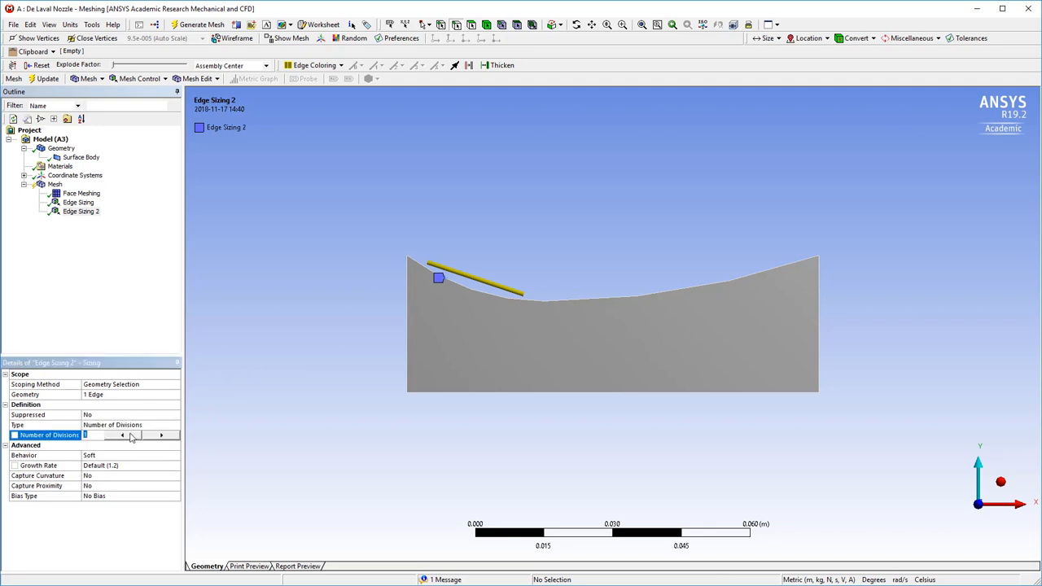
text(7)
key(Return)
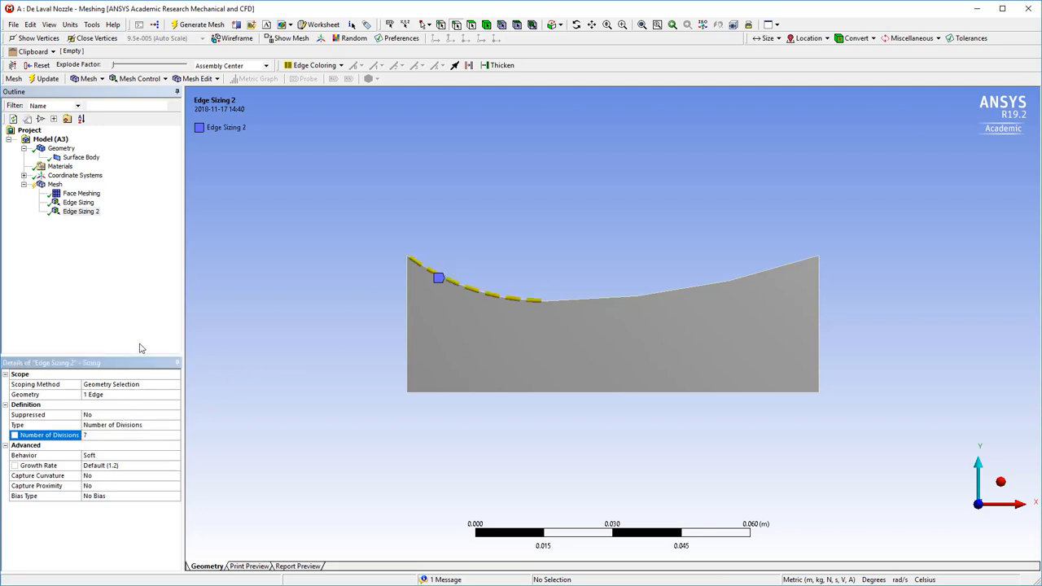
Step: Add a Sizing control to the mesh, scoped to the longer, diverging arc of the nozzle's upper wall
click(54, 185)
right_click(55, 187)
mouse_move(104, 197)
click(213, 210)
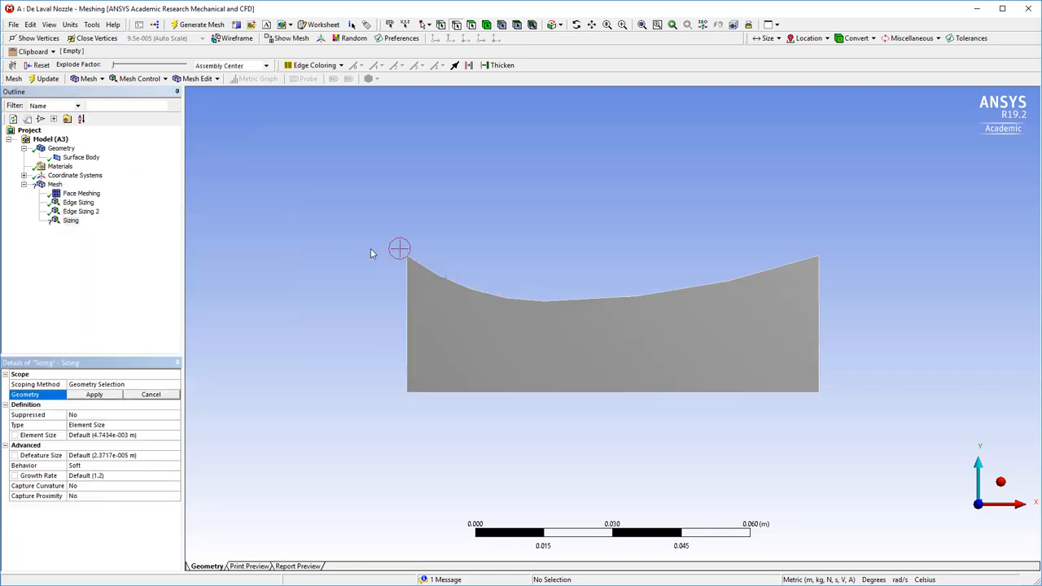
click(673, 292)
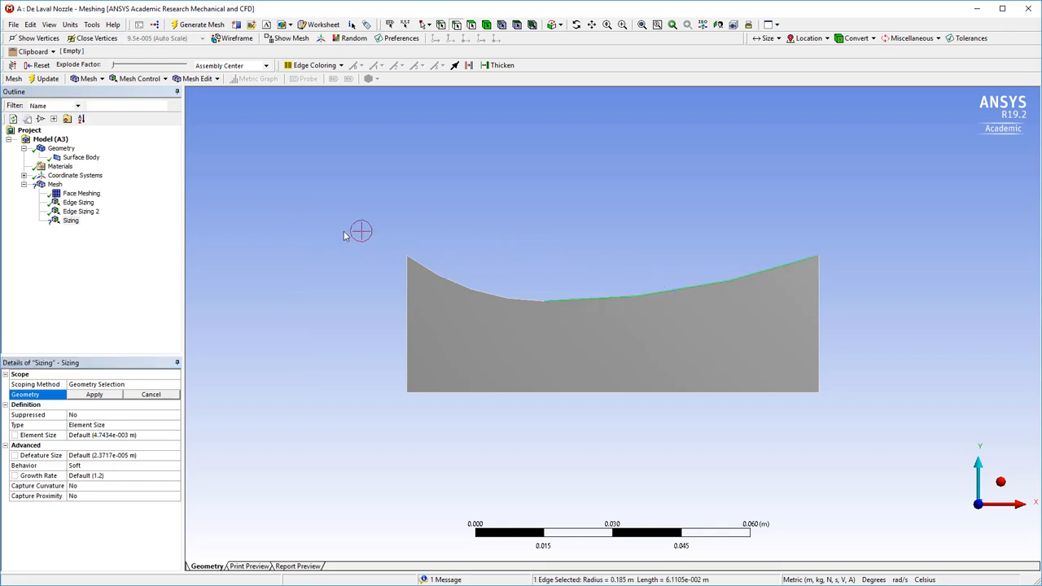
click(101, 395)
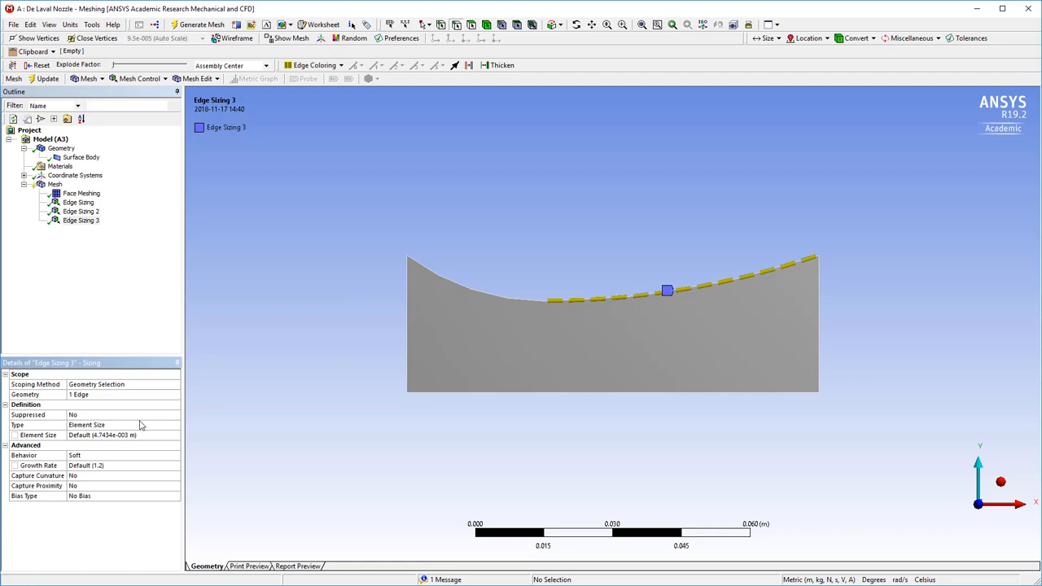
Step: Define the diverging arc's sizing by Number of Divisions with 15 divisions
click(167, 426)
click(176, 425)
click(155, 444)
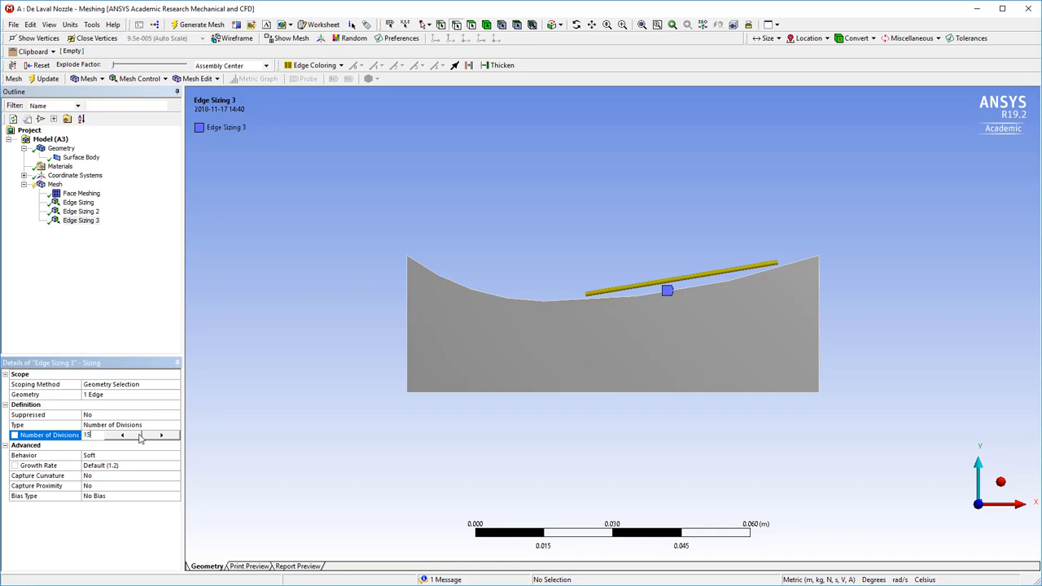
key(Return)
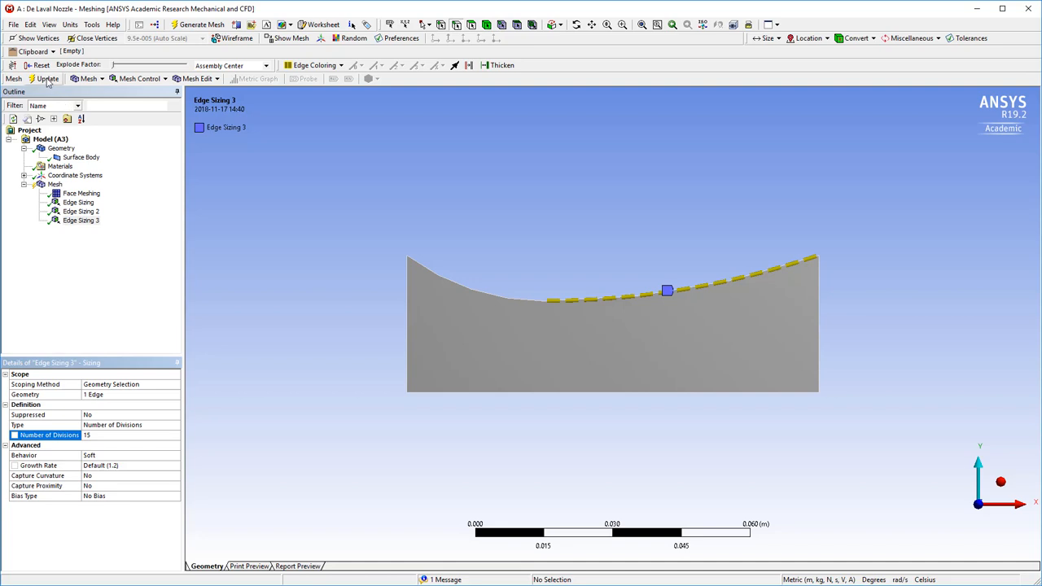
click(106, 226)
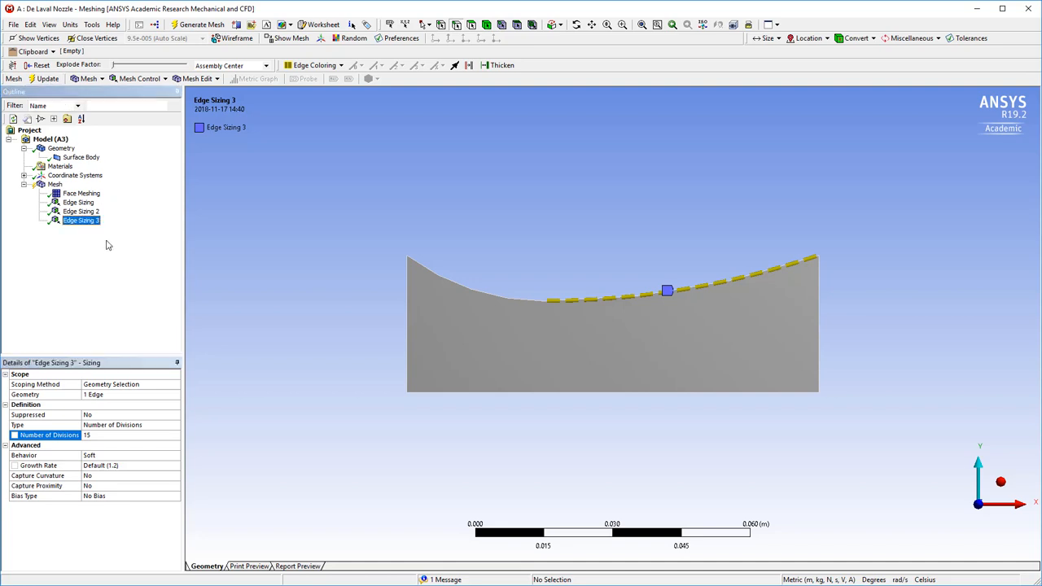
Step: Add a Sizing control to the mesh, scoped to the nozzle's straight bottom edge
click(56, 185)
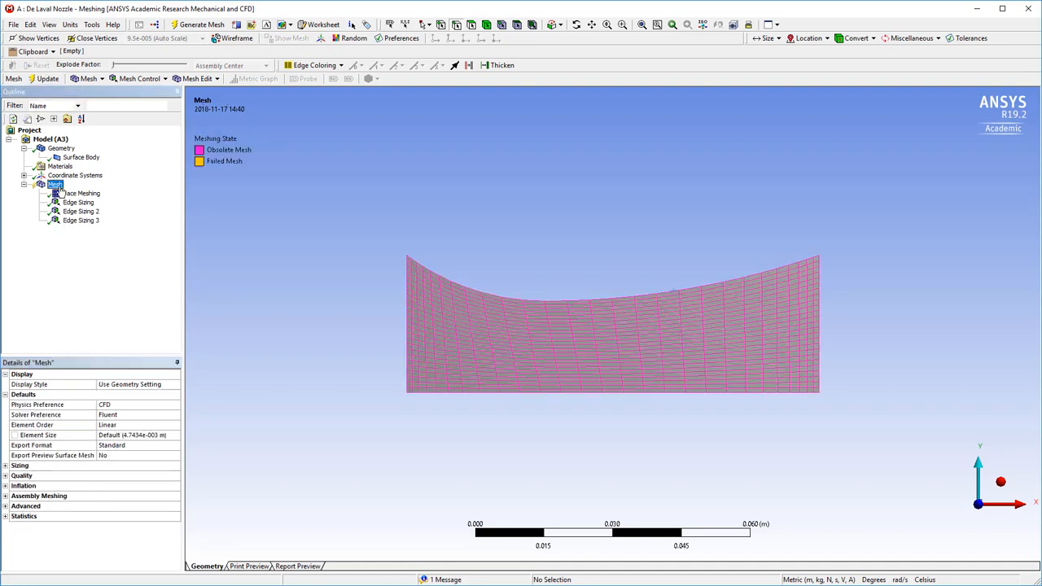
right_click(58, 188)
mouse_move(104, 194)
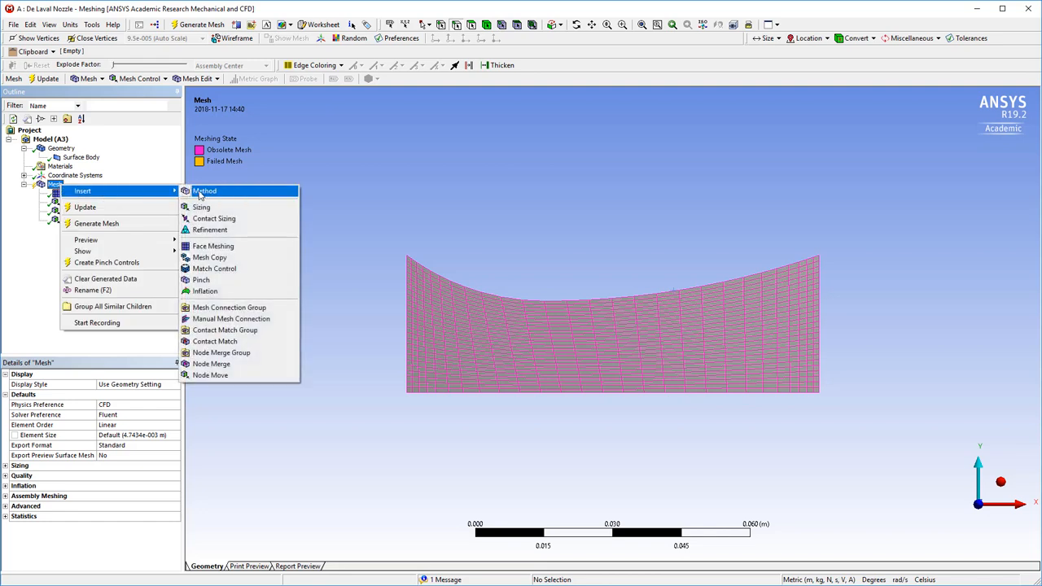
click(205, 208)
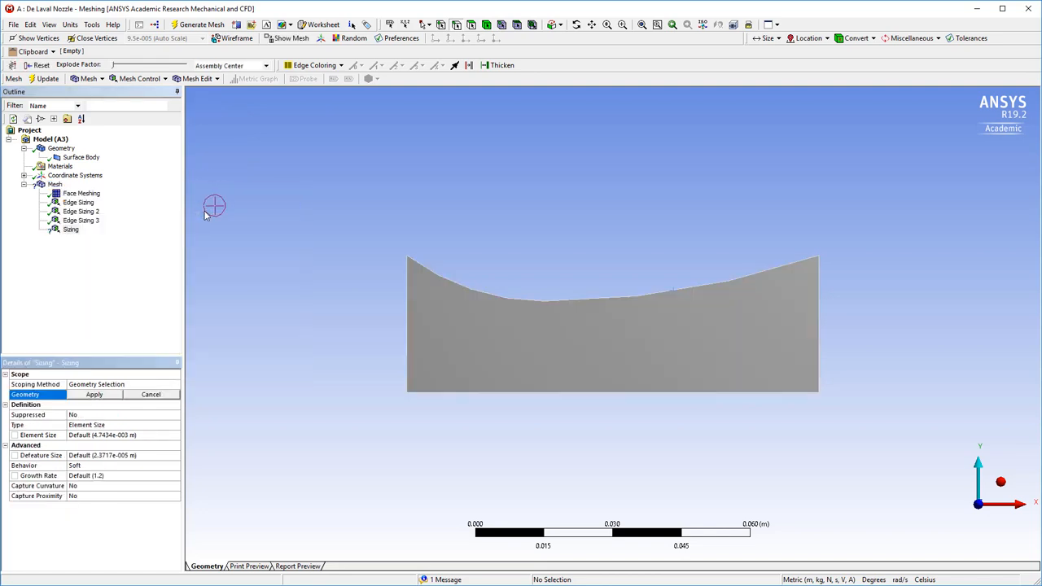
click(521, 392)
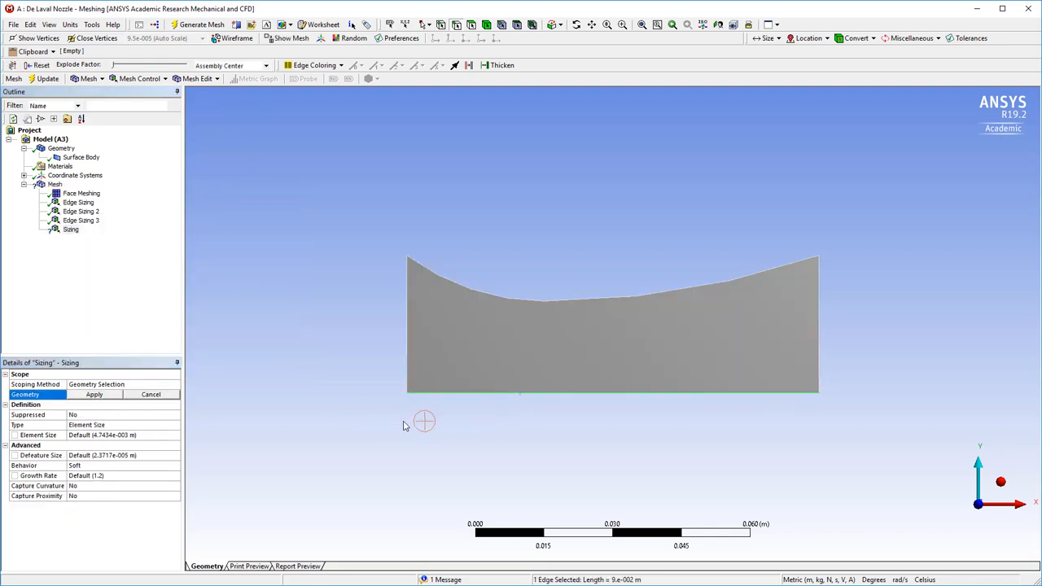
click(104, 395)
Step: Define the bottom edge's sizing by Number of Divisions with 22 divisions and update the mesh
click(172, 426)
click(174, 428)
click(114, 445)
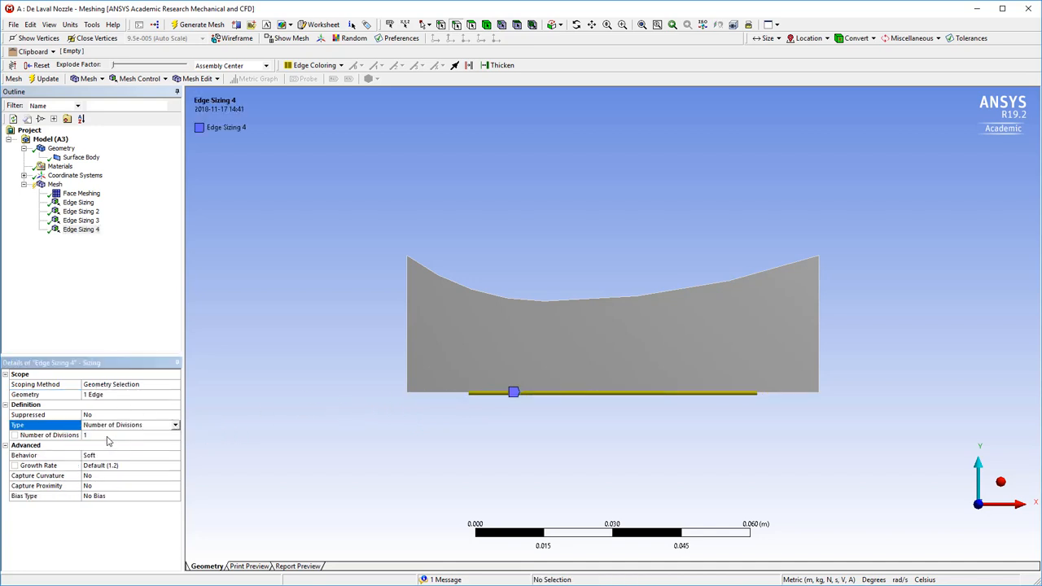
click(131, 436)
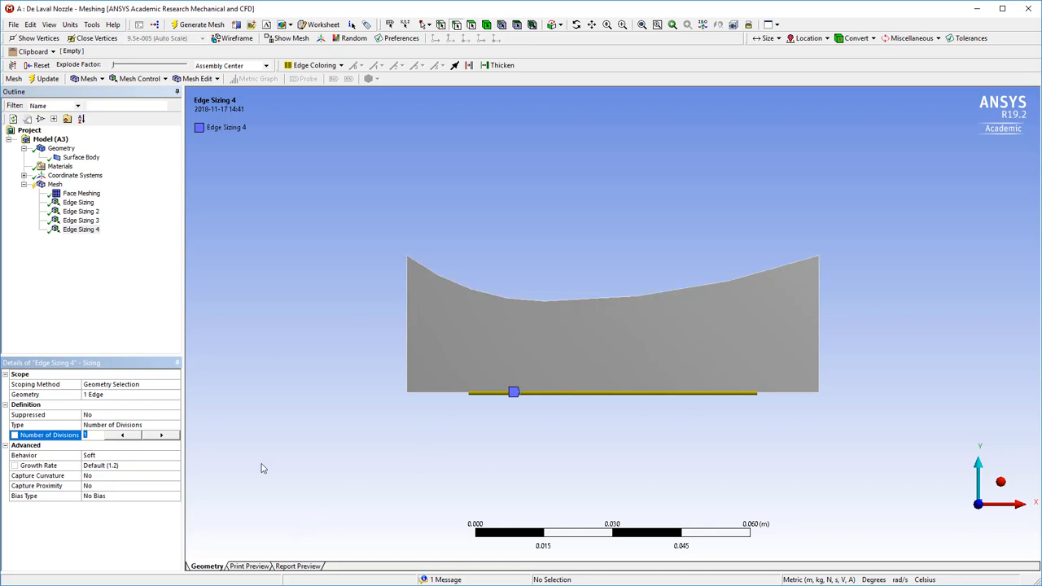
click(117, 314)
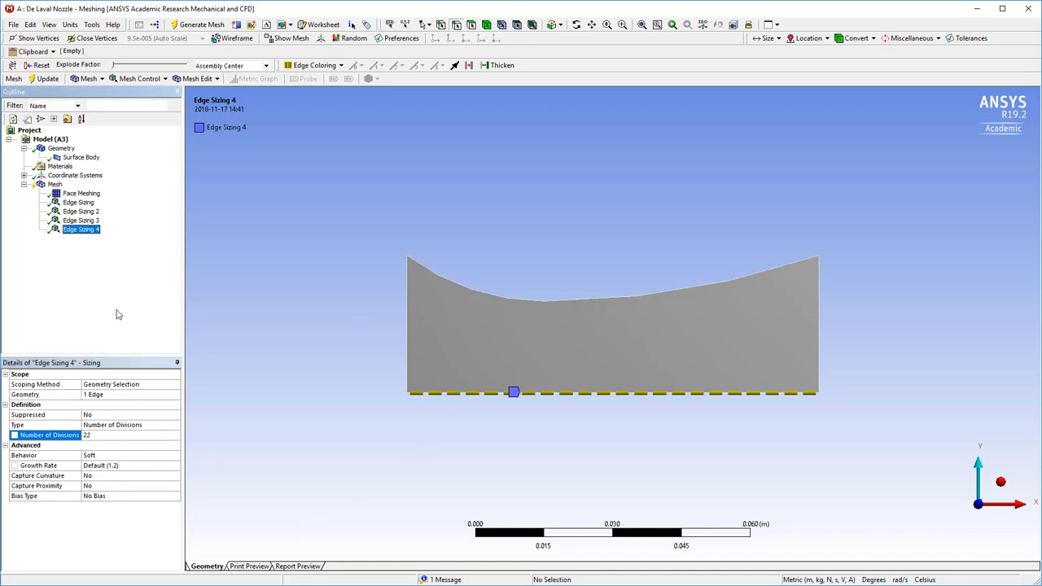
click(48, 79)
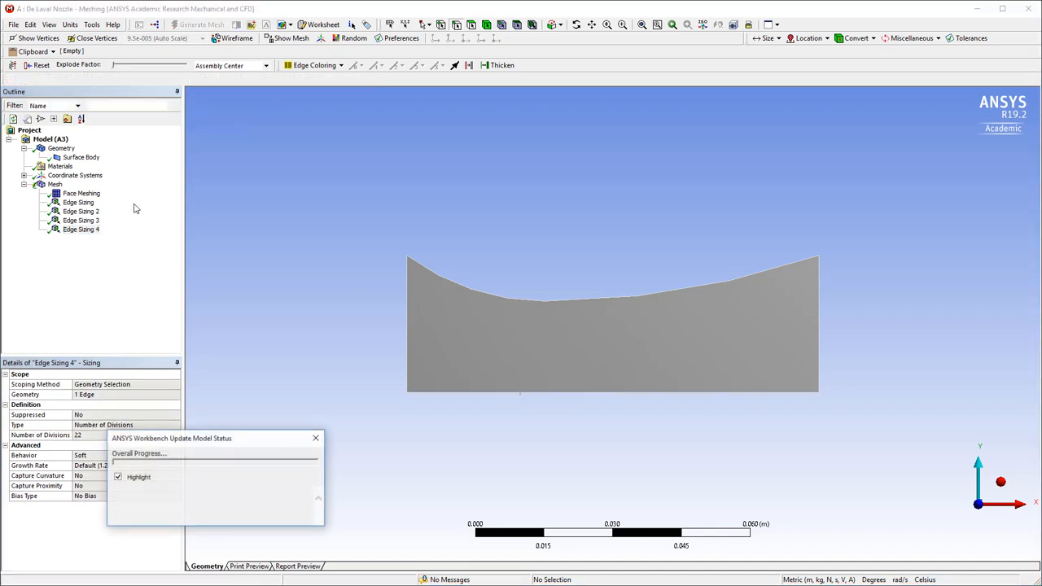
Step: Change the sizing behavior of the shorter, converging arc of the nozzle's upper wall to Hard
click(55, 185)
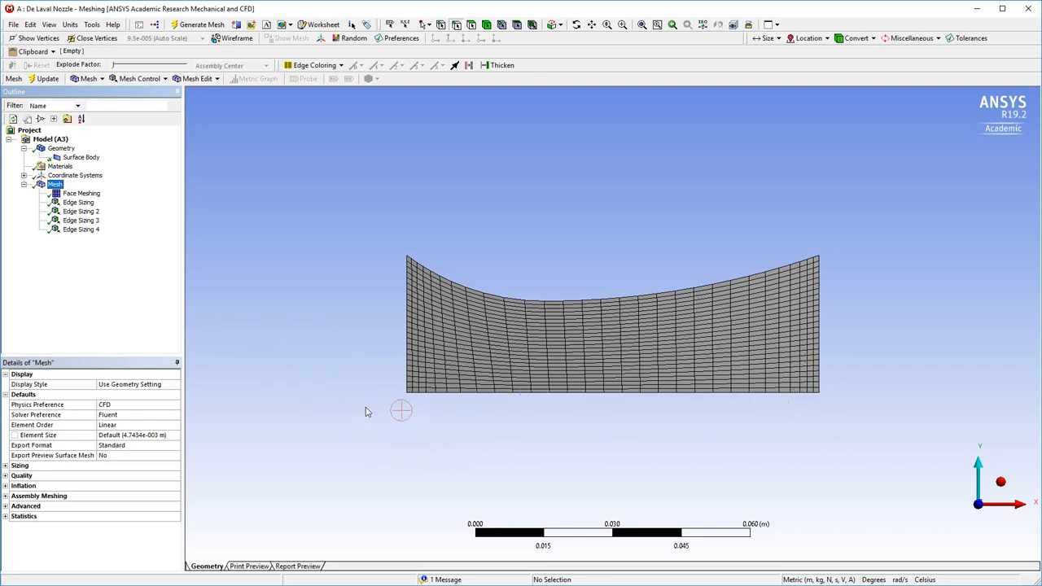
click(82, 213)
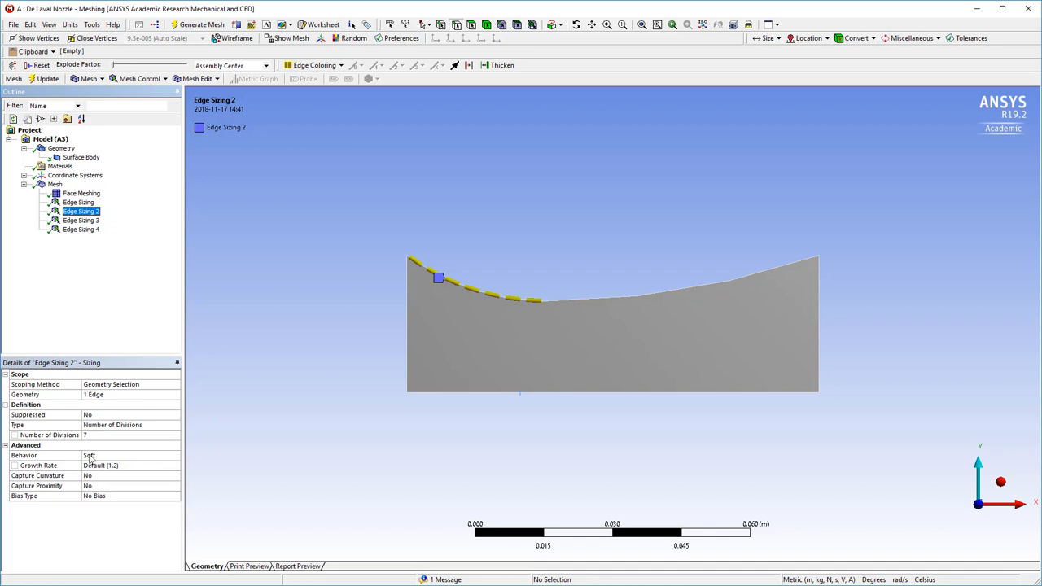
click(175, 456)
click(175, 456)
click(97, 473)
Step: Change the sizing behavior of the longer, diverging arc of the upper wall to Hard
click(82, 220)
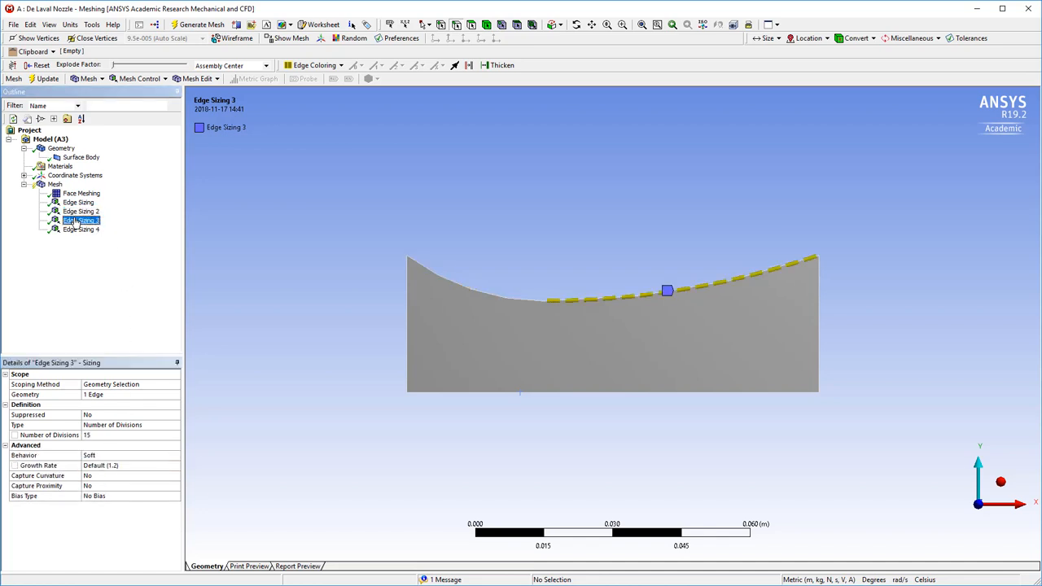
click(175, 456)
click(175, 456)
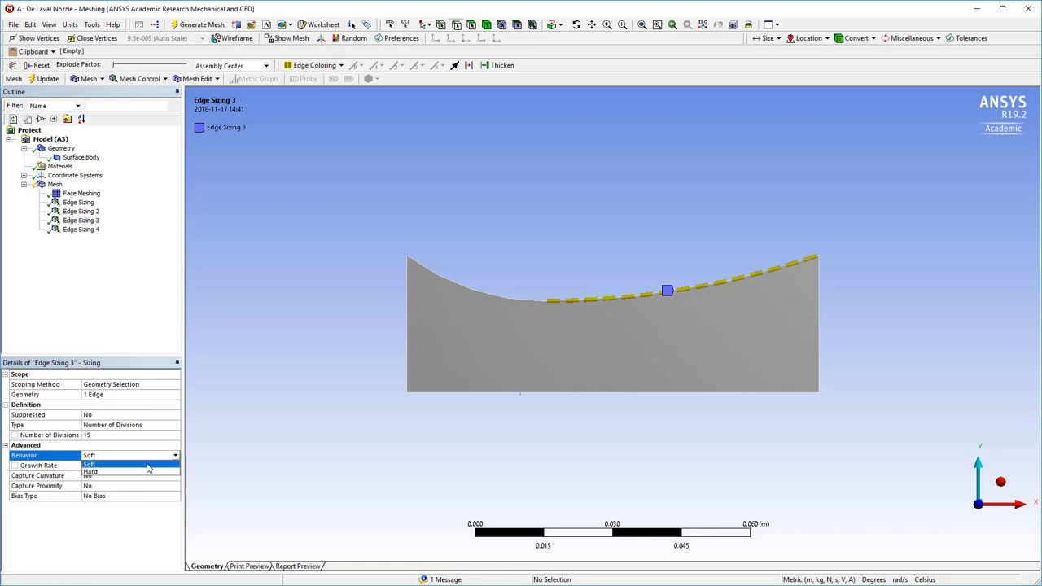
click(114, 474)
Step: Change the sizing behavior of the nozzle's straight bottom edge to Hard, then update and display the mesh
click(82, 230)
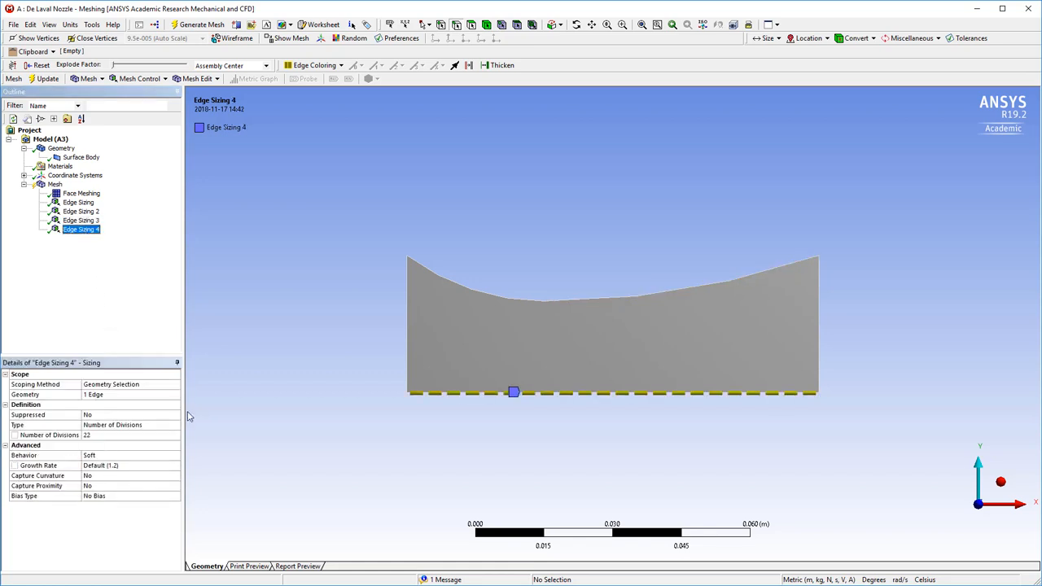
click(173, 457)
click(174, 458)
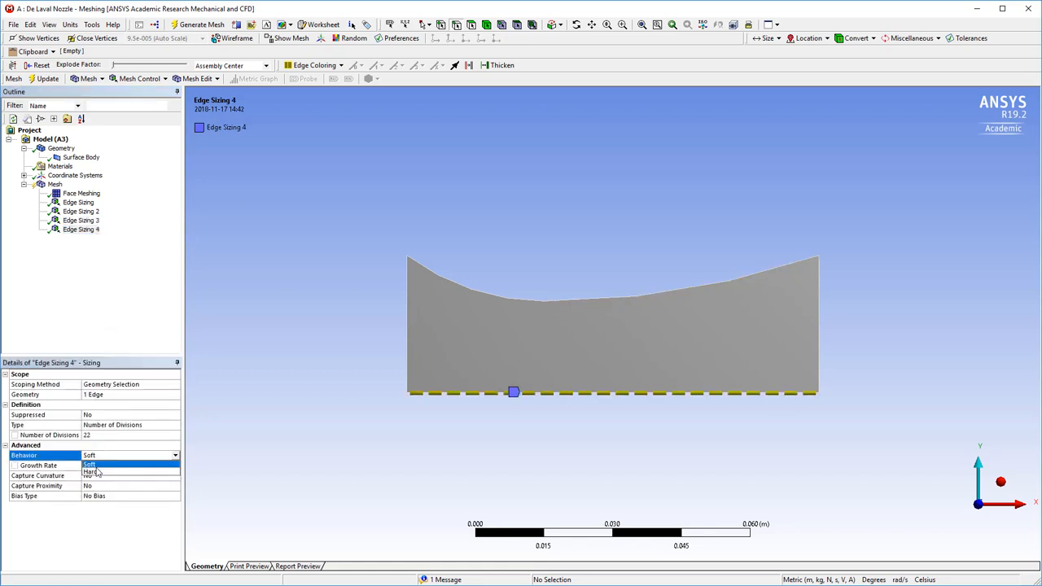
click(102, 475)
click(138, 248)
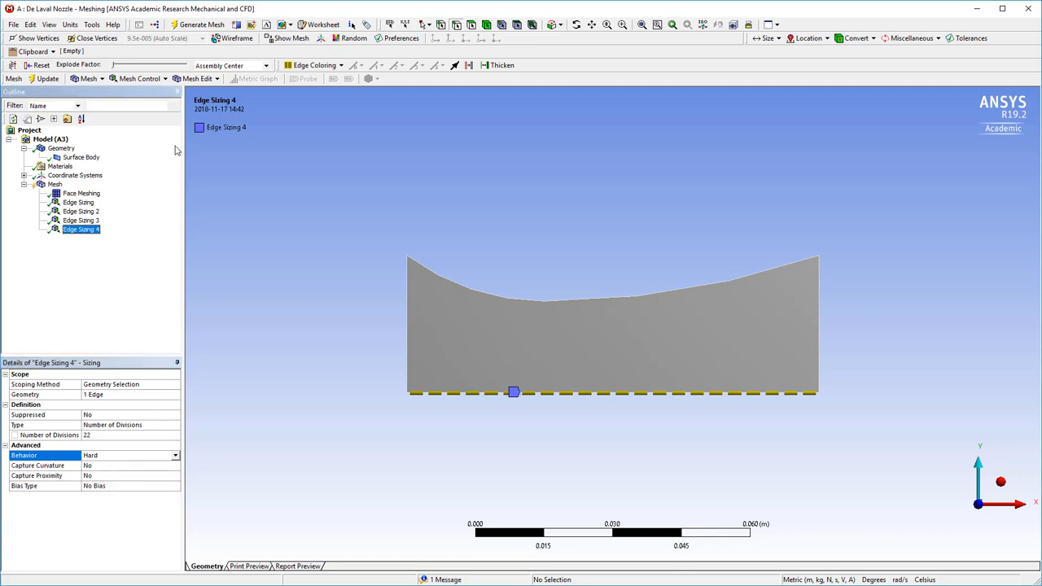
click(44, 79)
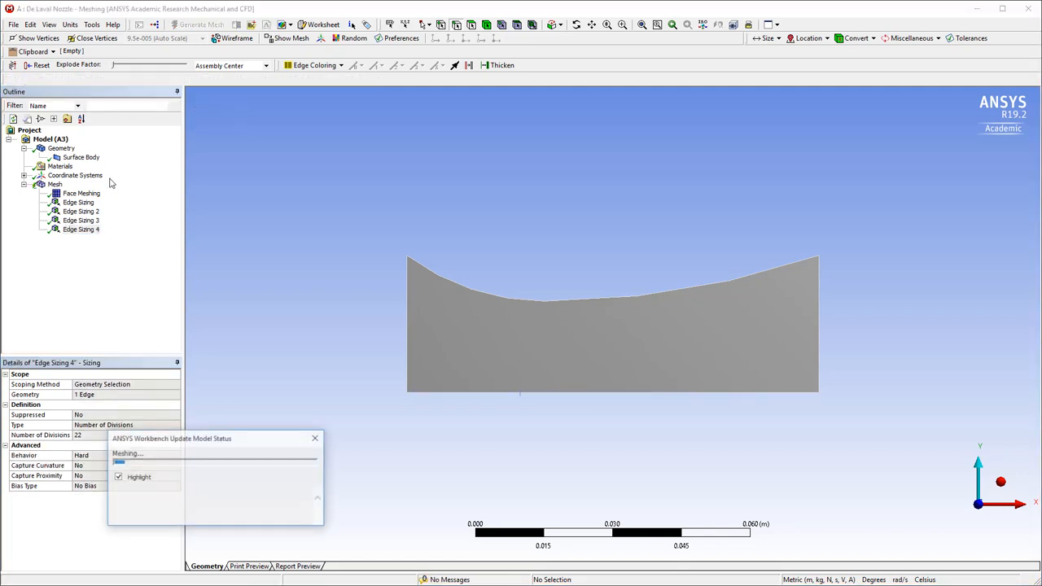
click(54, 185)
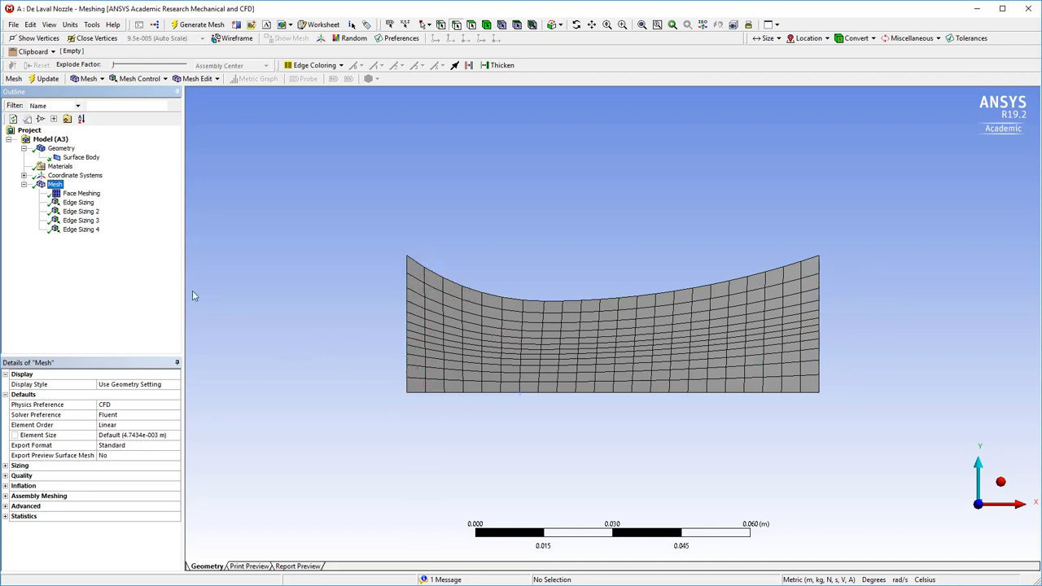
Step: Change the sizing behavior of the two vertical end edges to Hard, then update and display the mesh
click(79, 202)
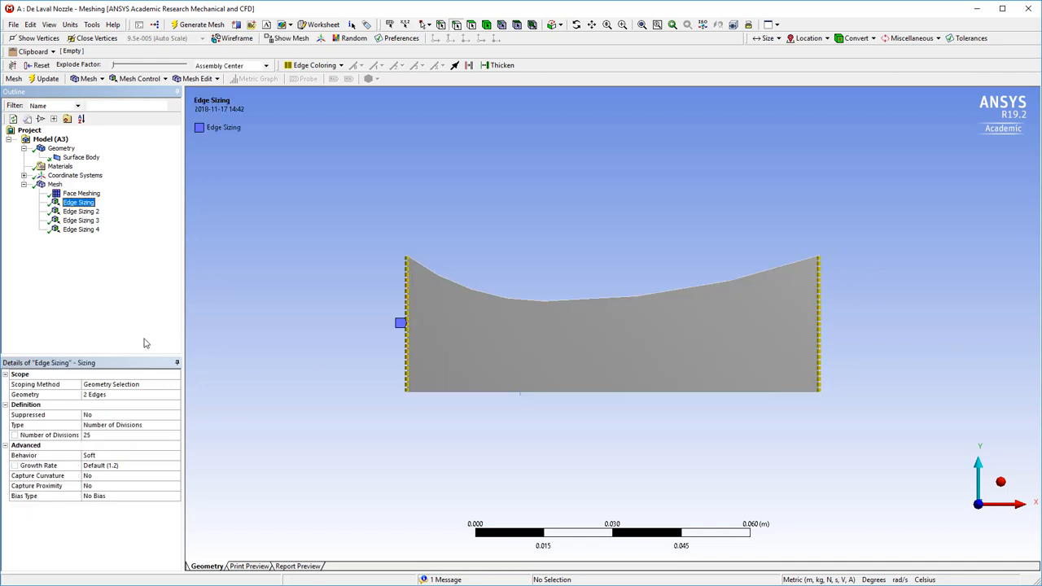
click(162, 457)
click(176, 456)
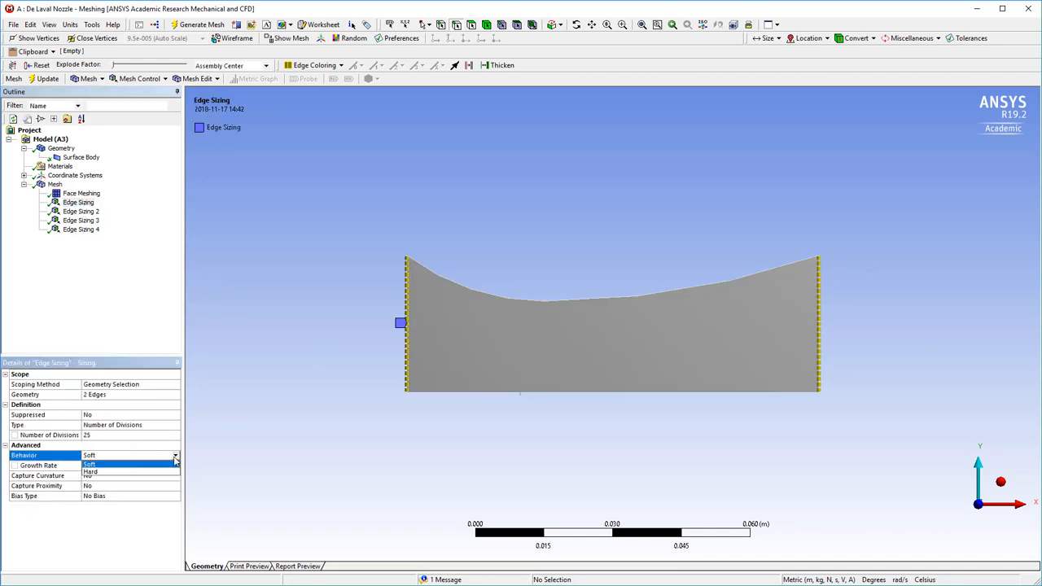
click(103, 470)
click(47, 79)
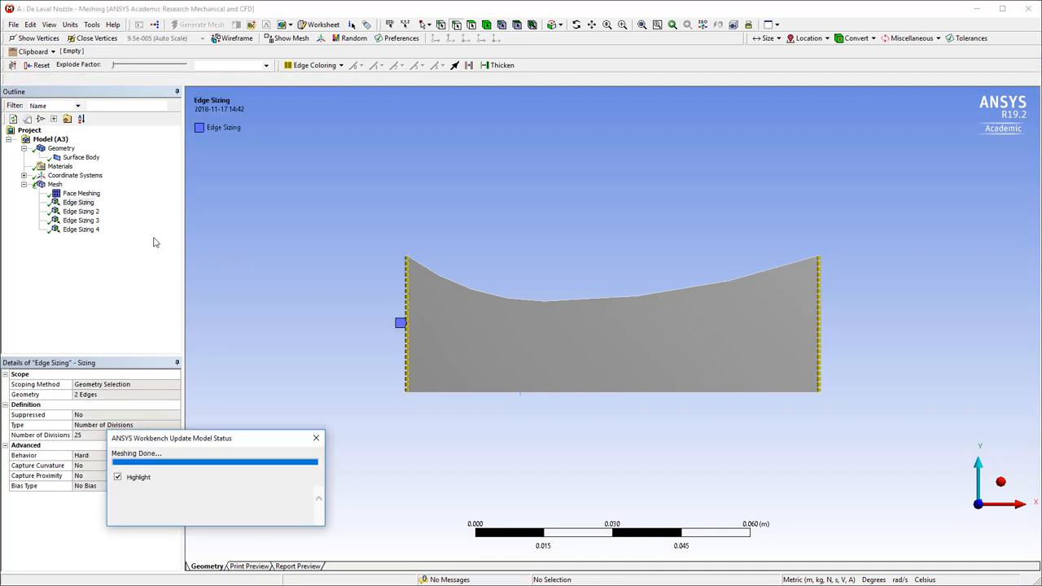
click(55, 185)
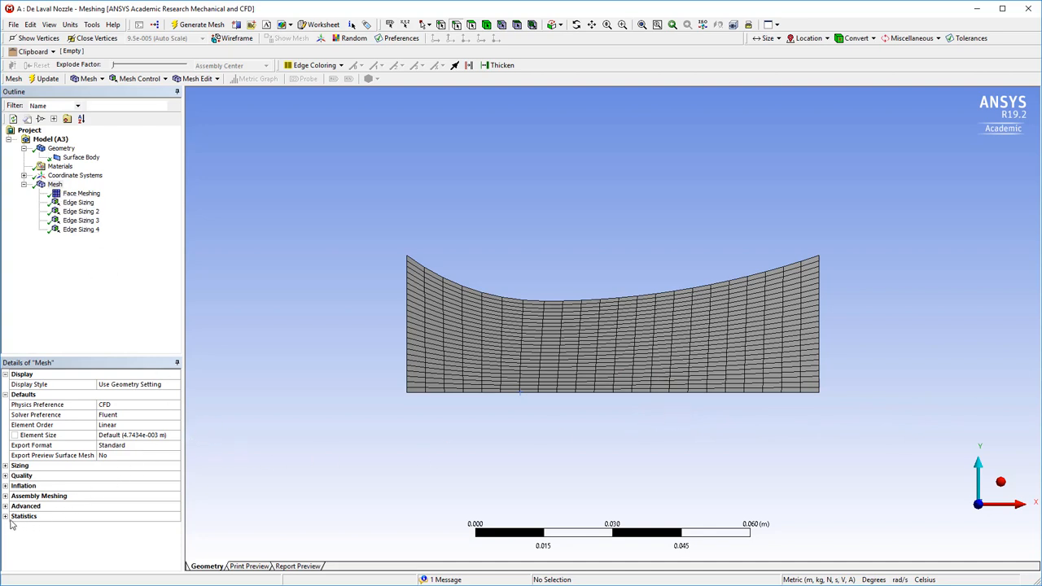
Step: Expand the mesh statistics to check the number of nodes and elements
click(34, 517)
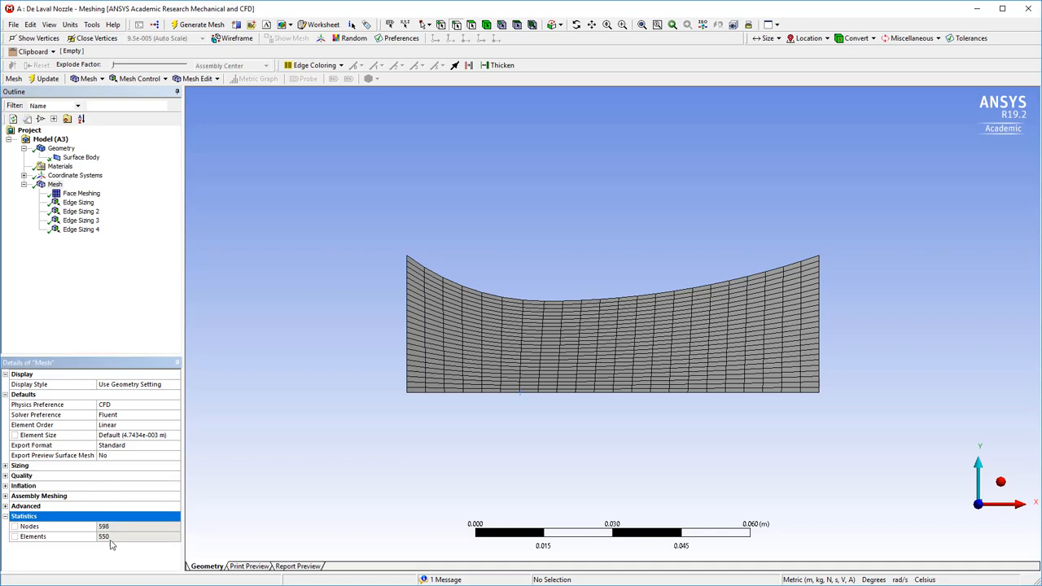
click(51, 539)
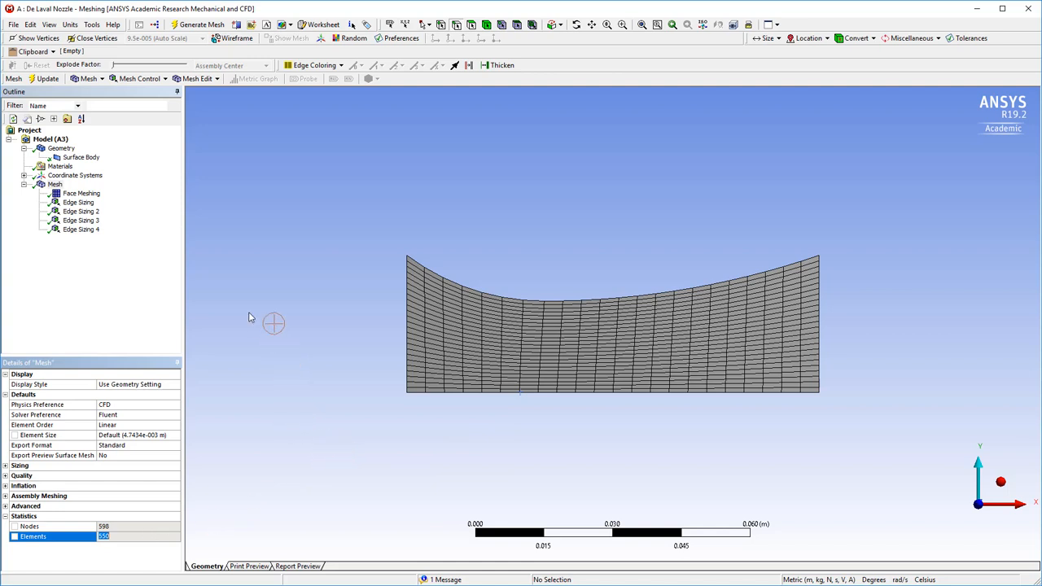
click(249, 236)
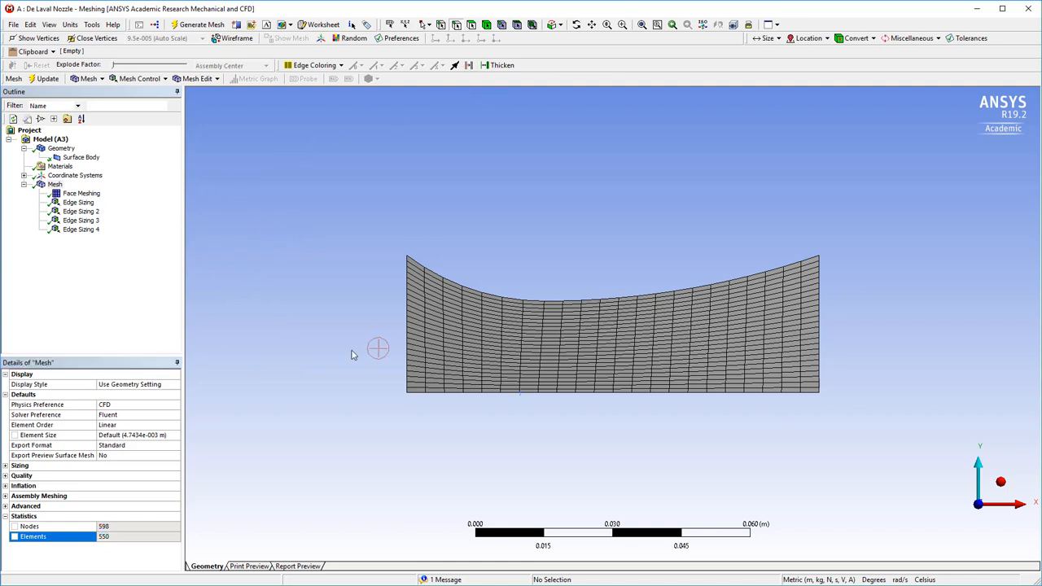
right_click(408, 324)
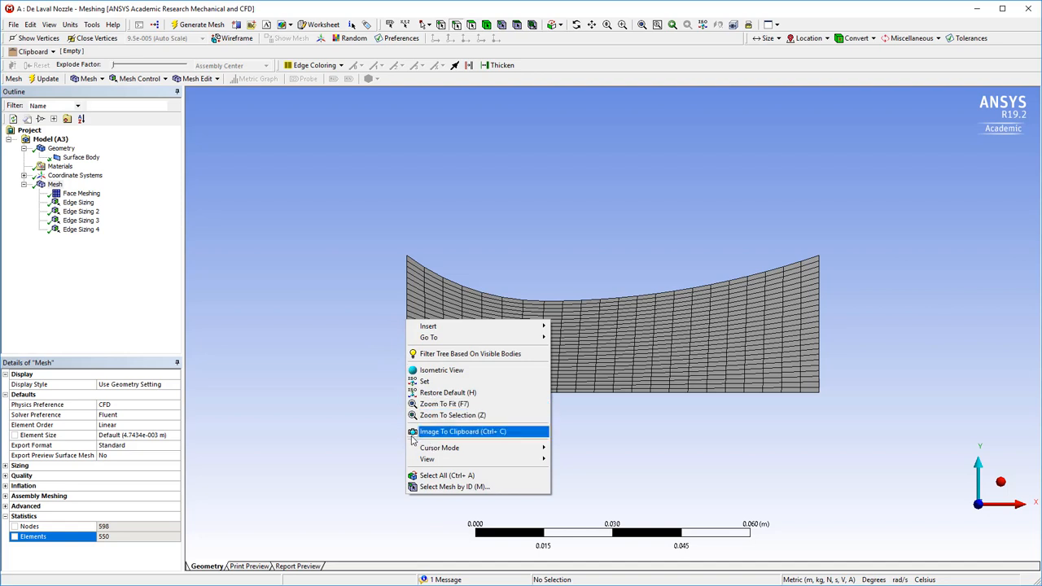
click(386, 300)
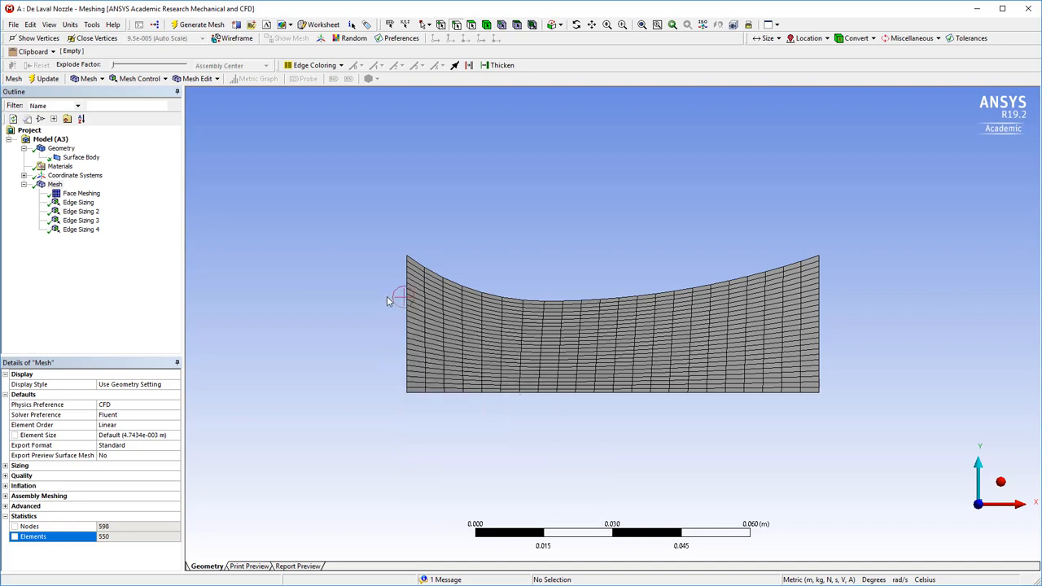
right_click(407, 297)
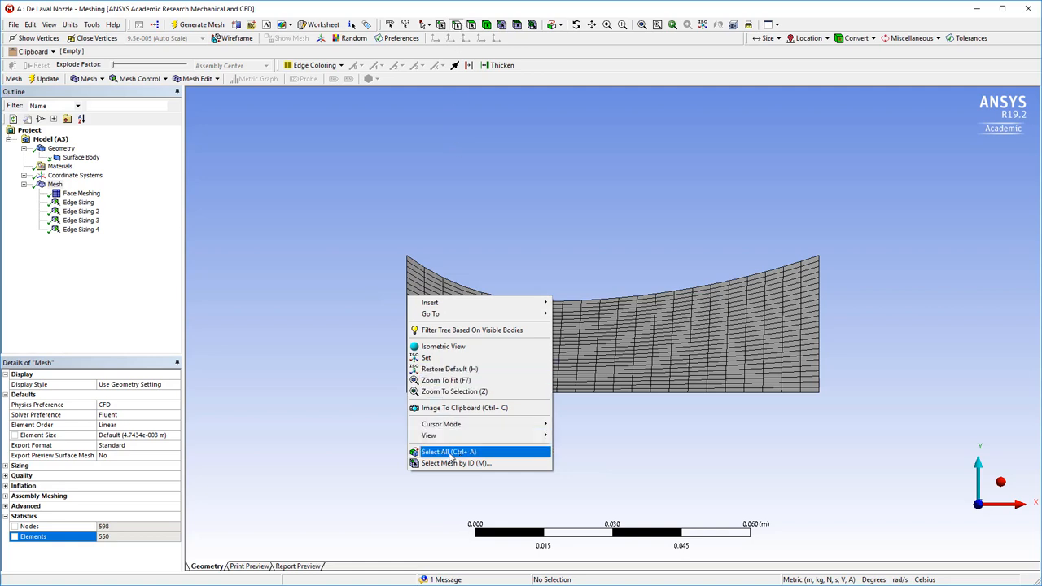
click(375, 405)
Step: Create a named selection called Inlet from the vertical edge at the nozzle's converging end
click(412, 368)
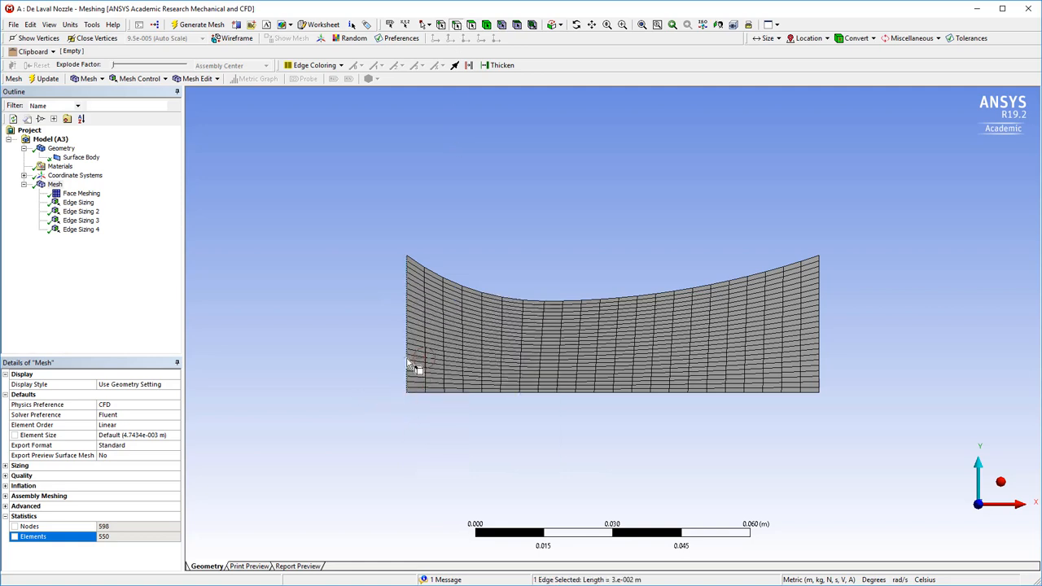
right_click(409, 366)
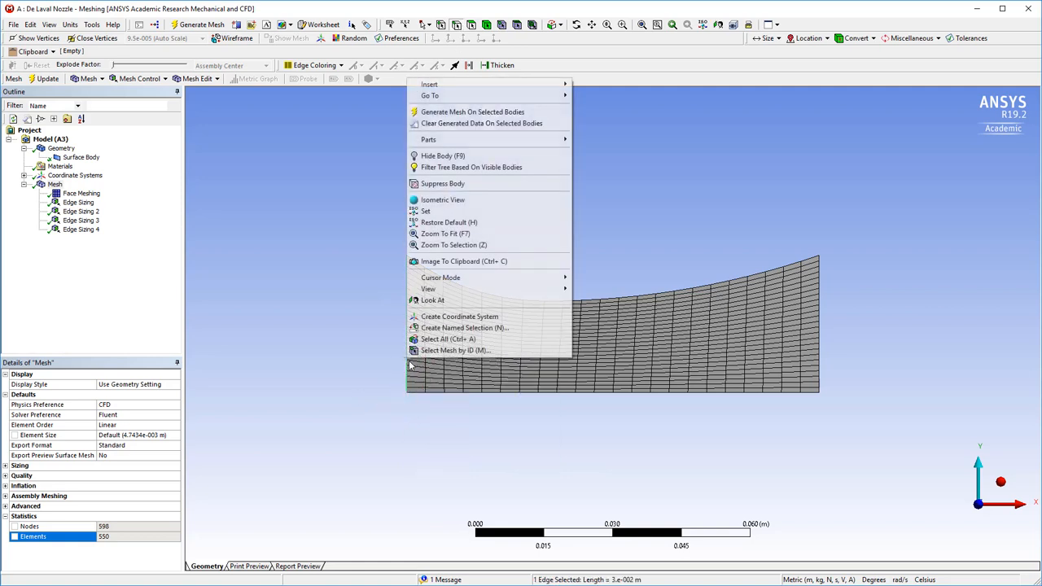
click(444, 328)
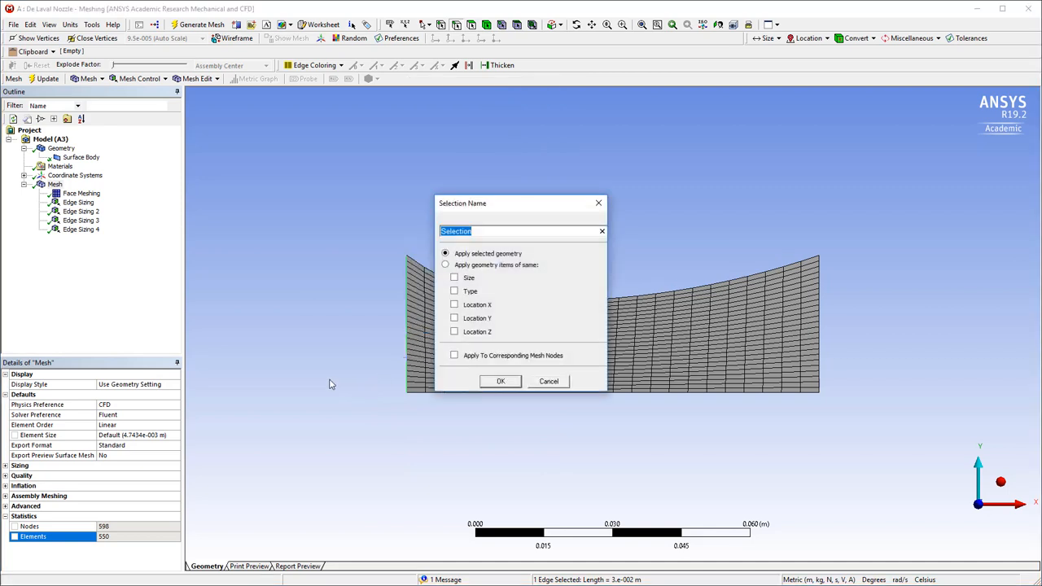
key(BackSpace)
text(Inlet)
key(Return)
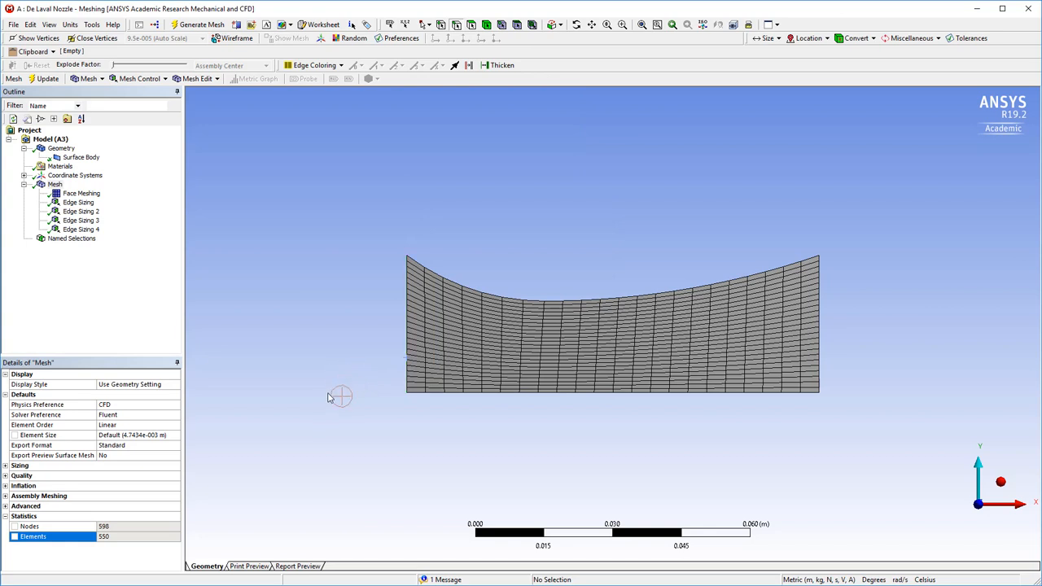
Step: Create a named selection called Outlet from the vertical edge at the nozzle's diverging end
click(819, 309)
right_click(820, 308)
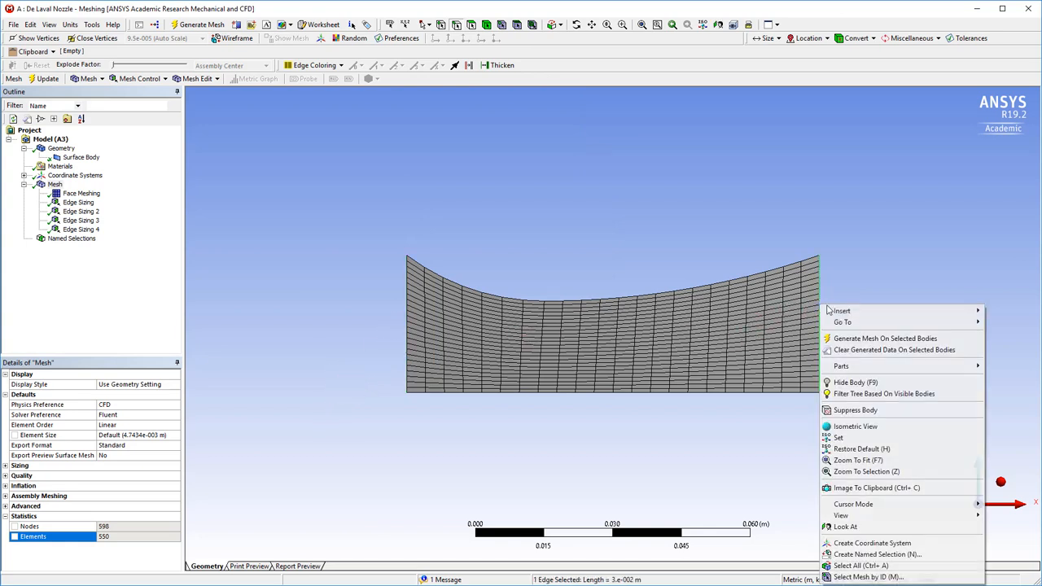
click(861, 555)
text(Outlet)
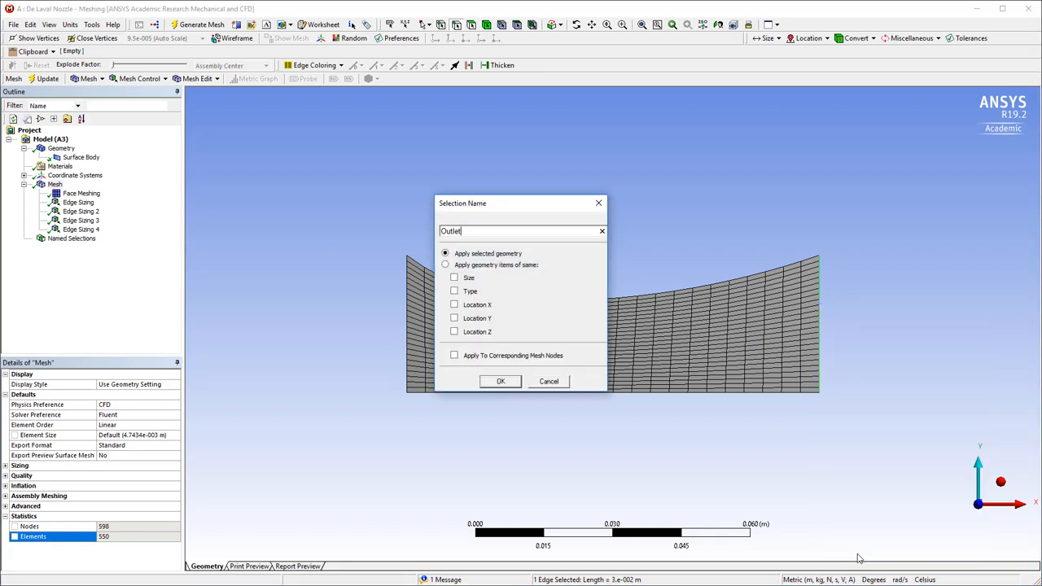
key(Return)
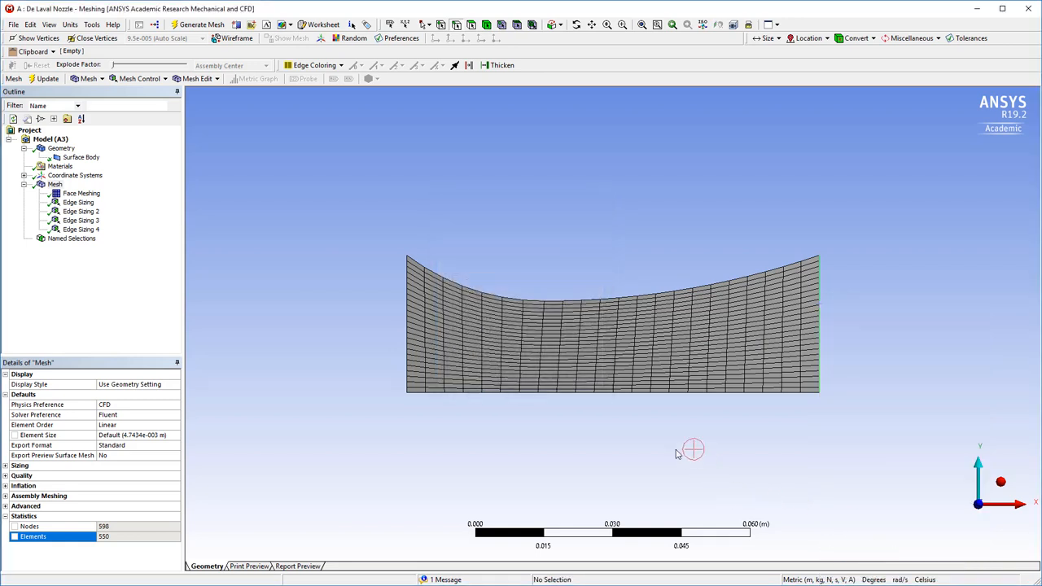
Step: Create a named selection called Axis from the nozzle's straight bottom edge
click(633, 393)
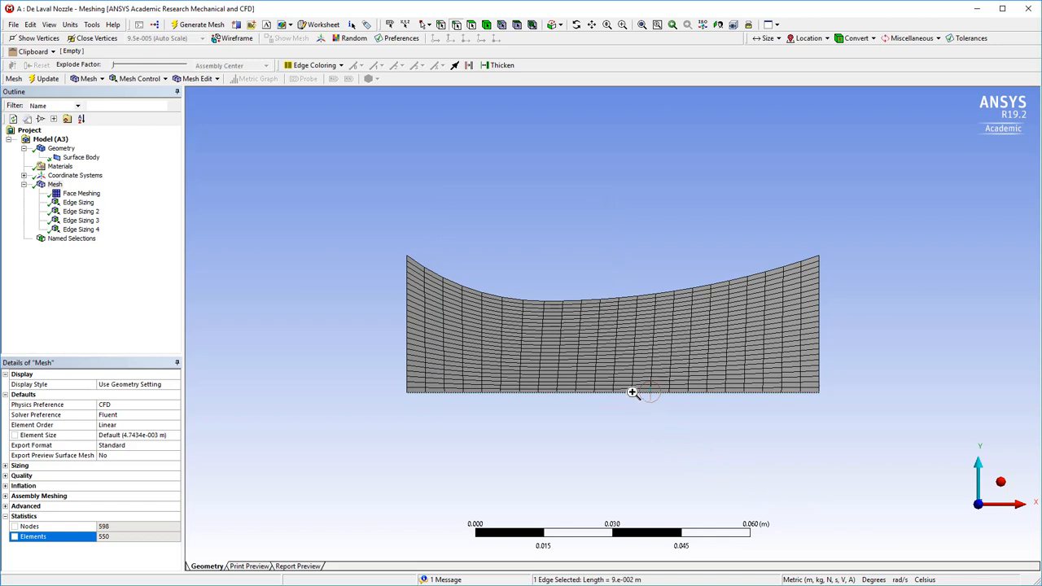
right_click(633, 393)
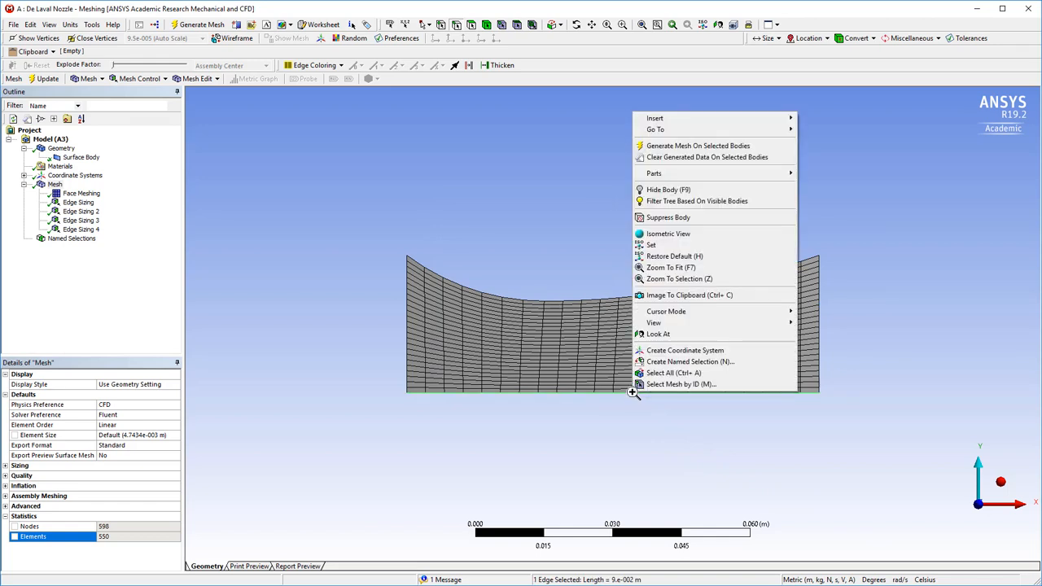
click(676, 362)
text(Axis)
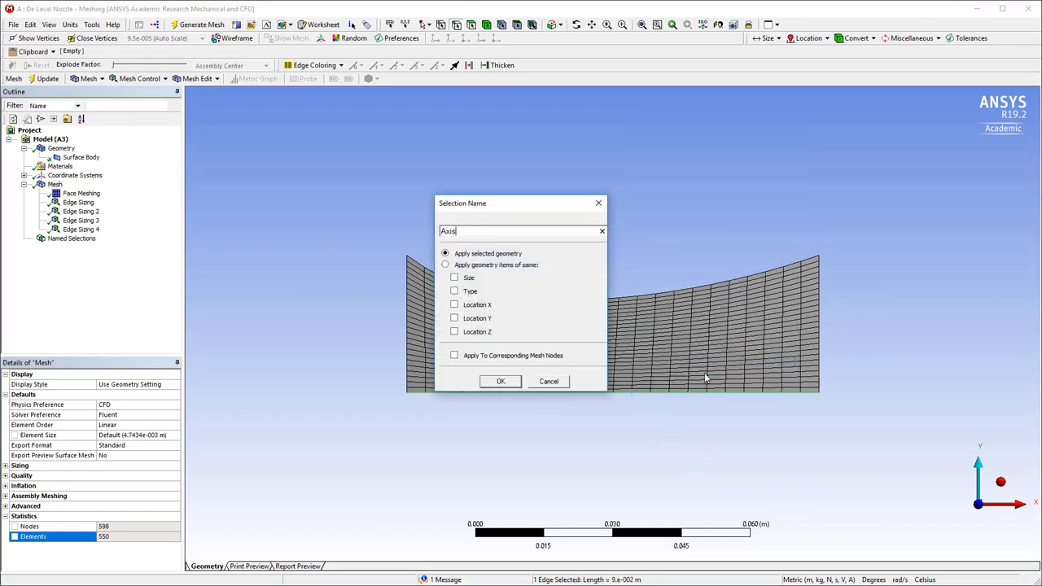
key(Return)
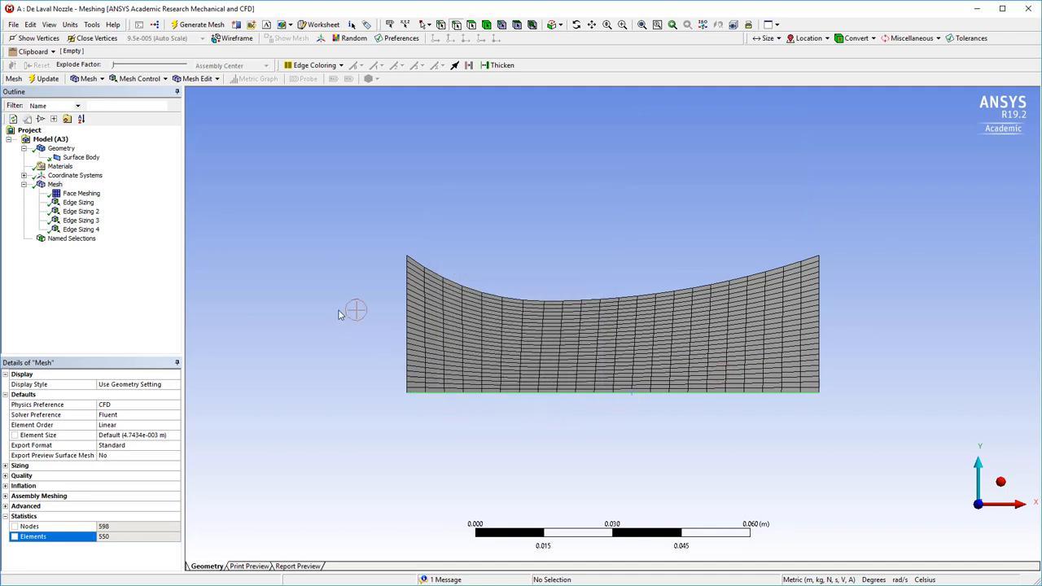
Step: Create a named selection from both arcs of the nozzle's upper wall together
click(488, 299)
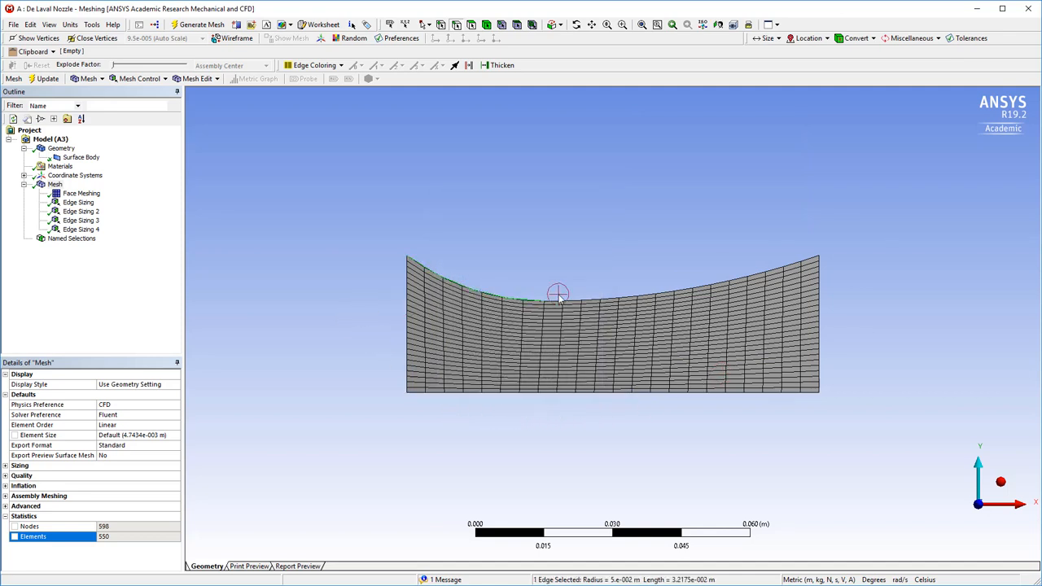
ctrl+click(603, 299)
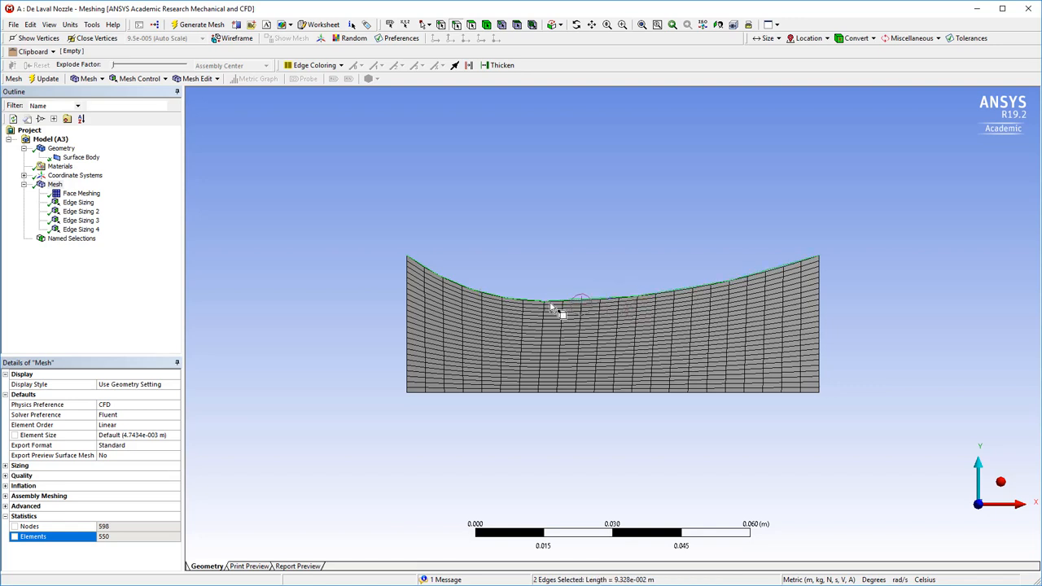
right_click(604, 298)
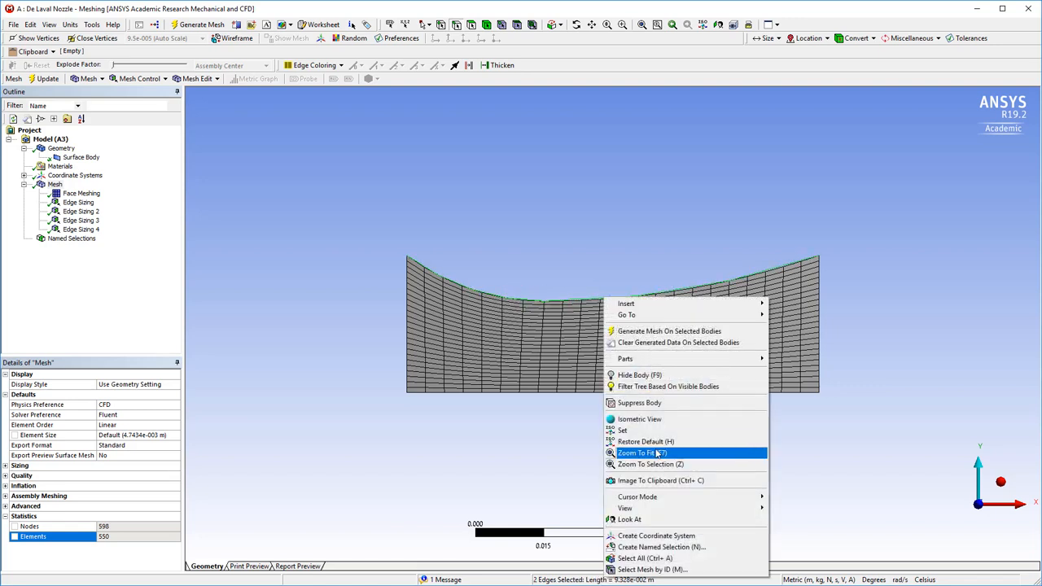
click(660, 547)
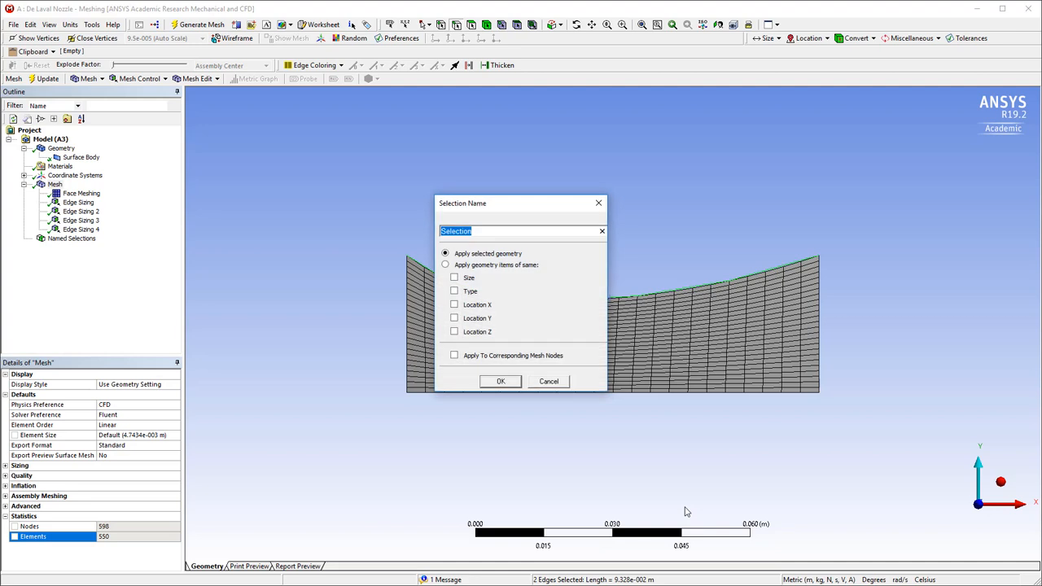
text(T)
click(501, 381)
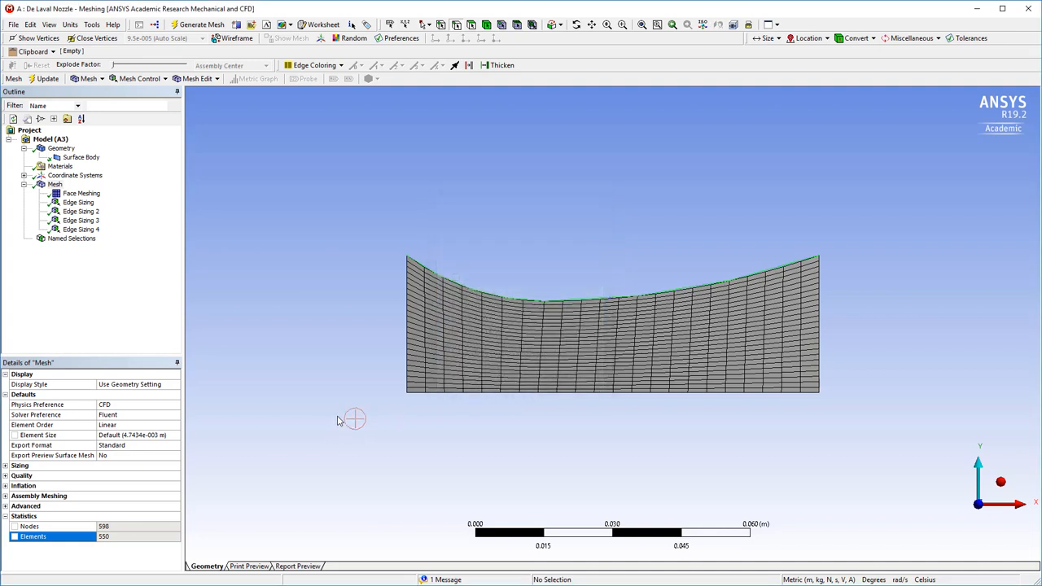